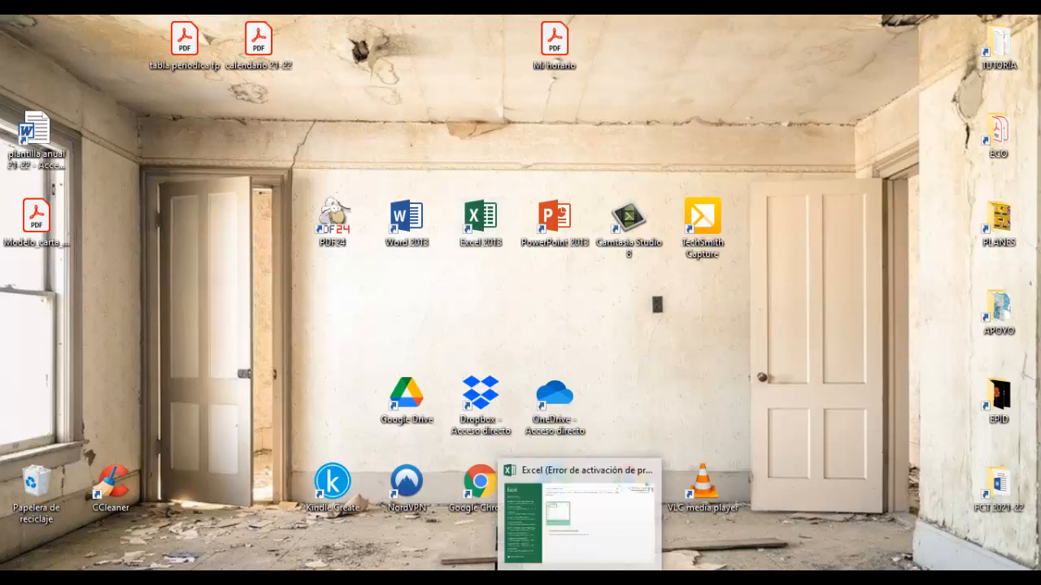
Switch to Excel, create a blank workbook and add two more worksheets to it.
{"action": "left_click", "coordinate": [583, 504]}
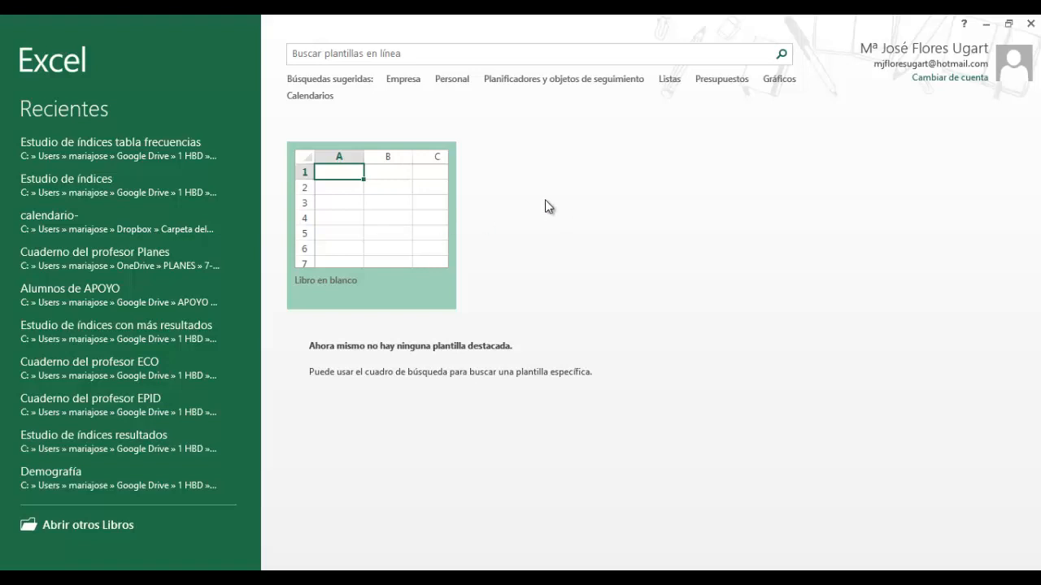
{"action": "left_click", "coordinate": [353, 223]}
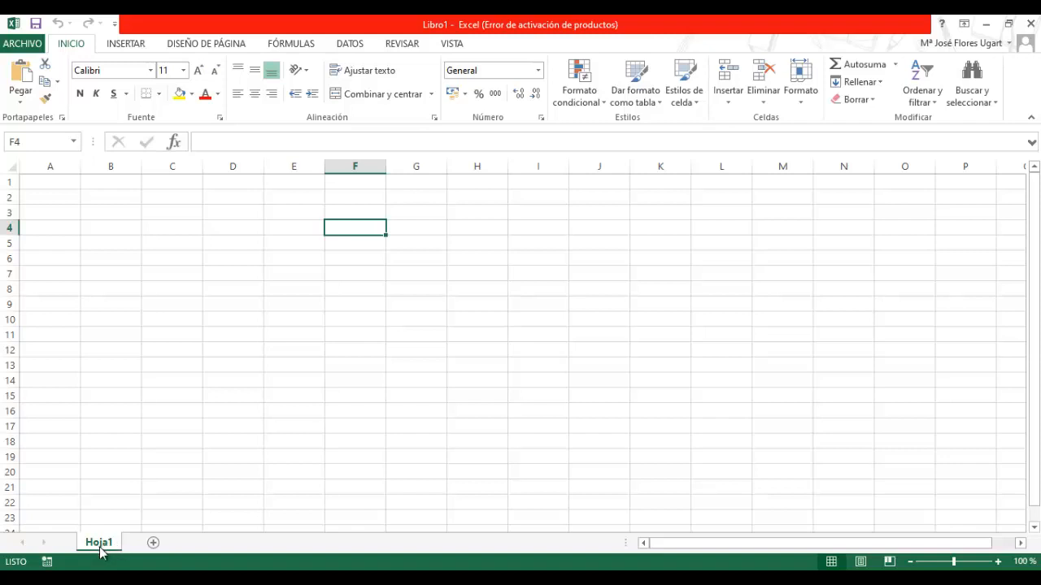
{"action": "left_click", "coordinate": [153, 543]}
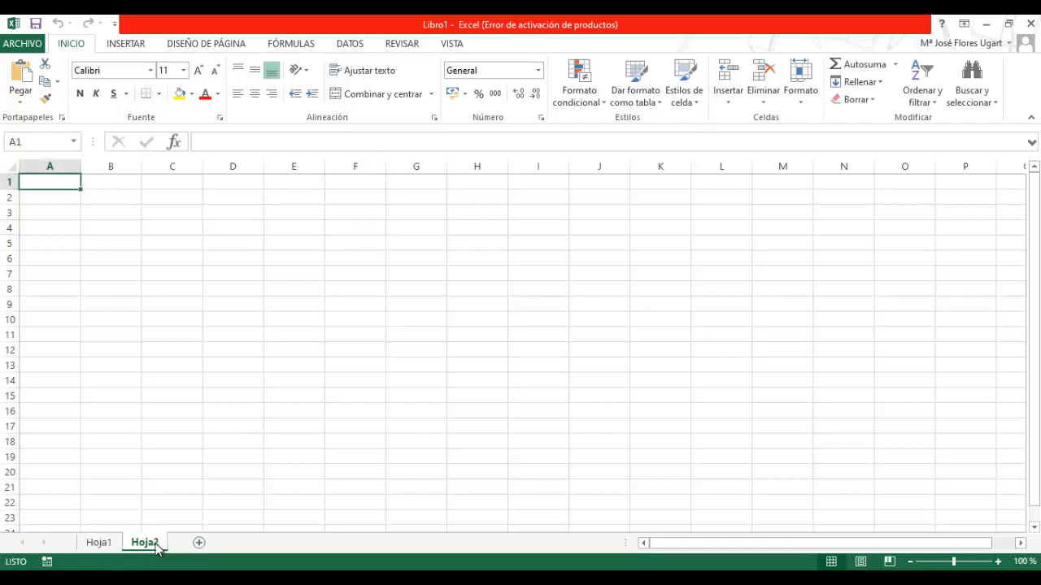
{"action": "left_click", "coordinate": [199, 543]}
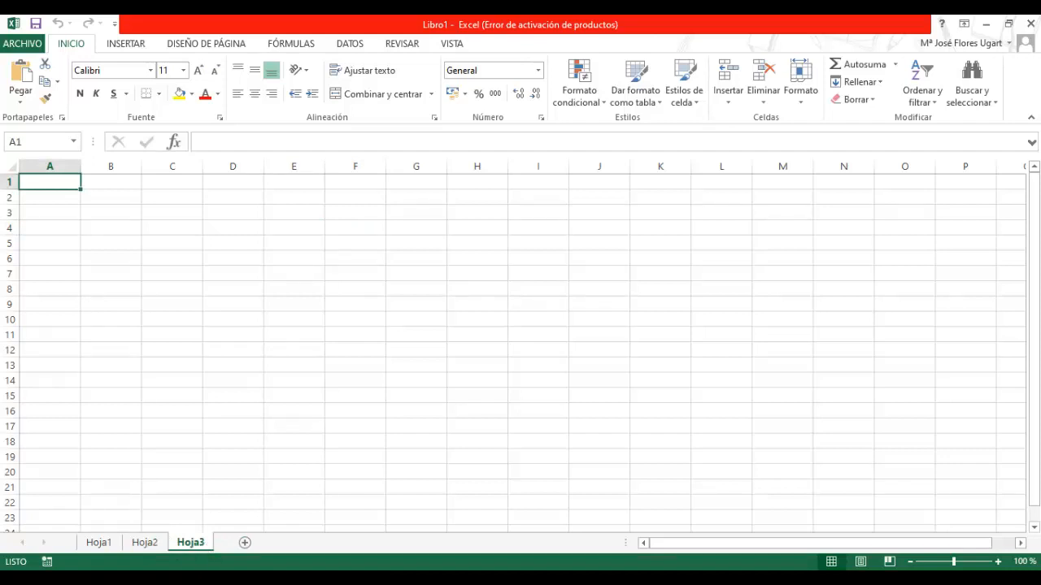
Rename the Hoja1 worksheet as "mis tablas".
{"action": "double_click", "coordinate": [100, 545]}
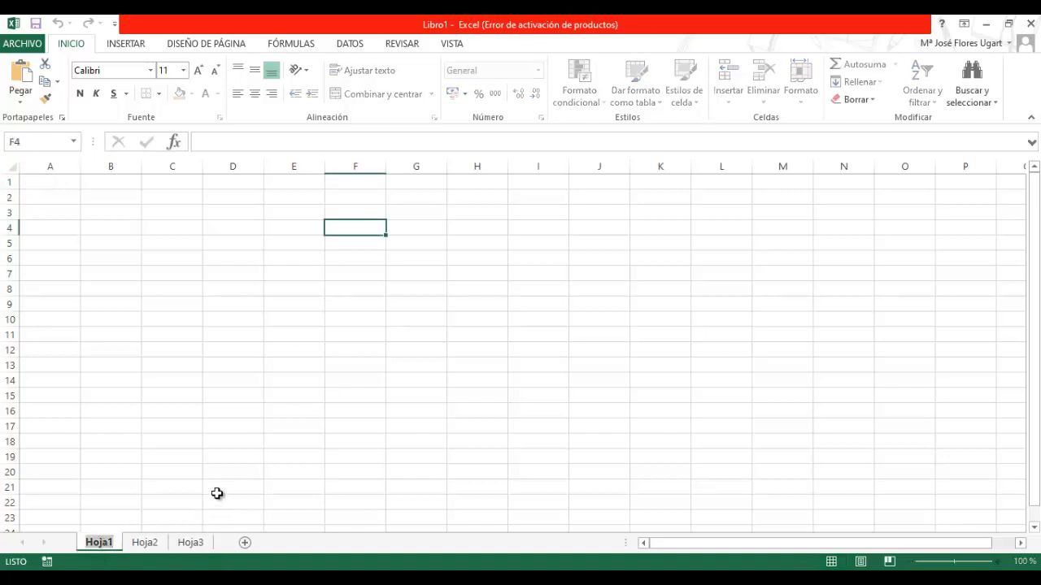
{"action": "key", "text": "BackSpace"}
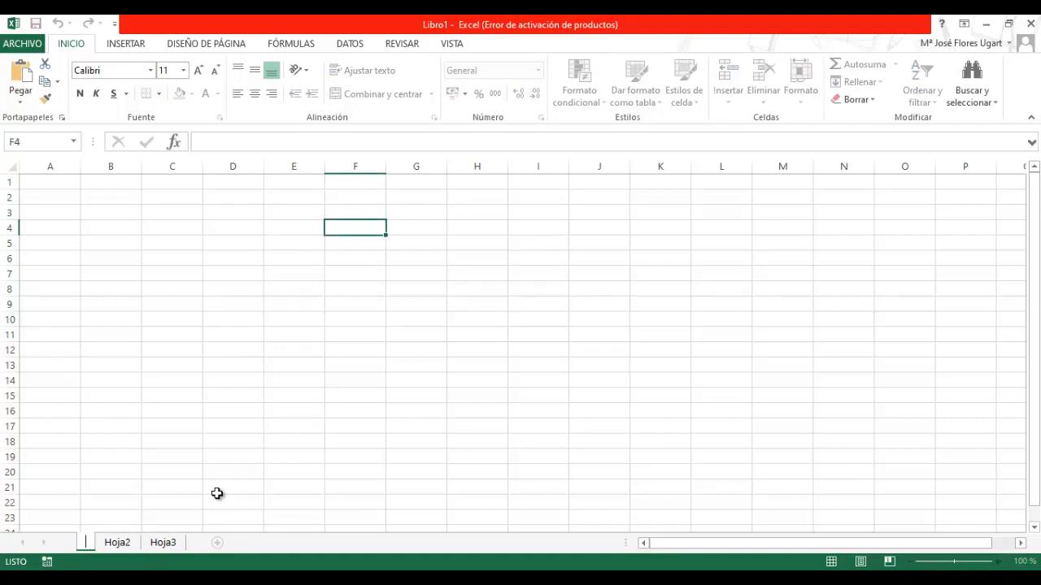
{"action": "type", "text": "mis tablas"}
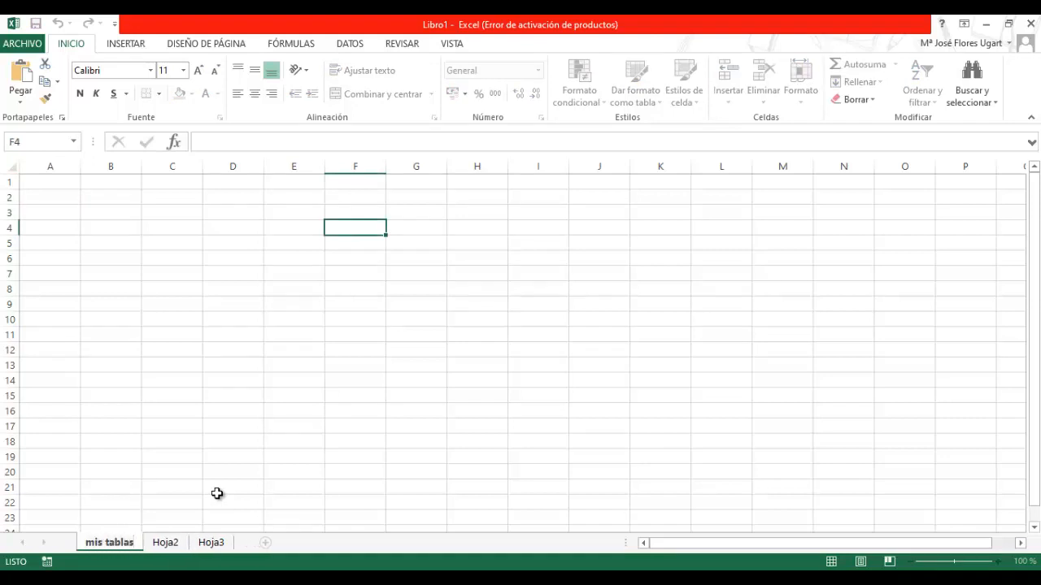
Delete the Hoja3 and Hoja2 worksheets from the workbook.
{"action": "right_click", "coordinate": [223, 545]}
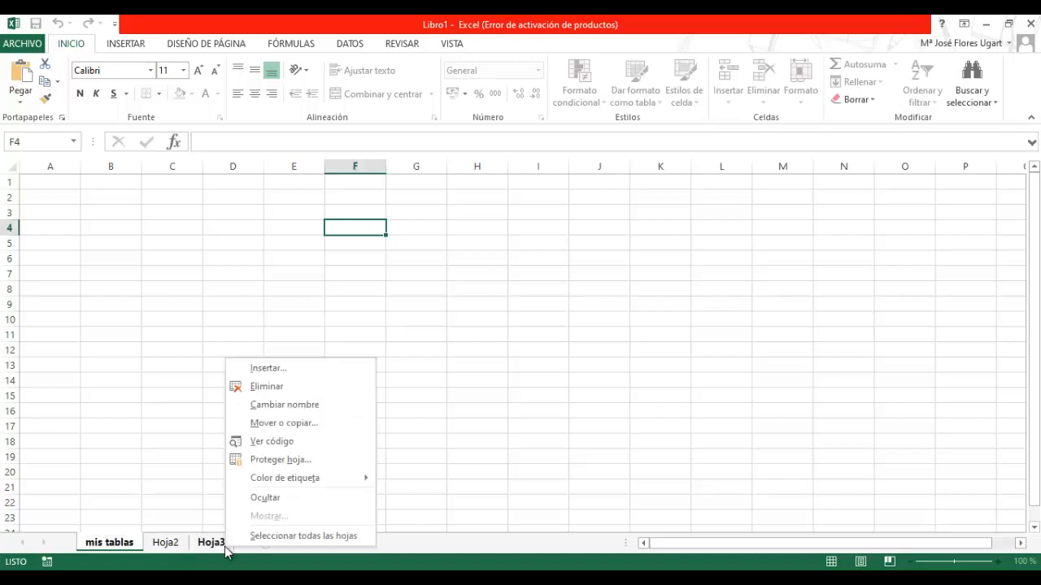
{"action": "left_click", "coordinate": [269, 387]}
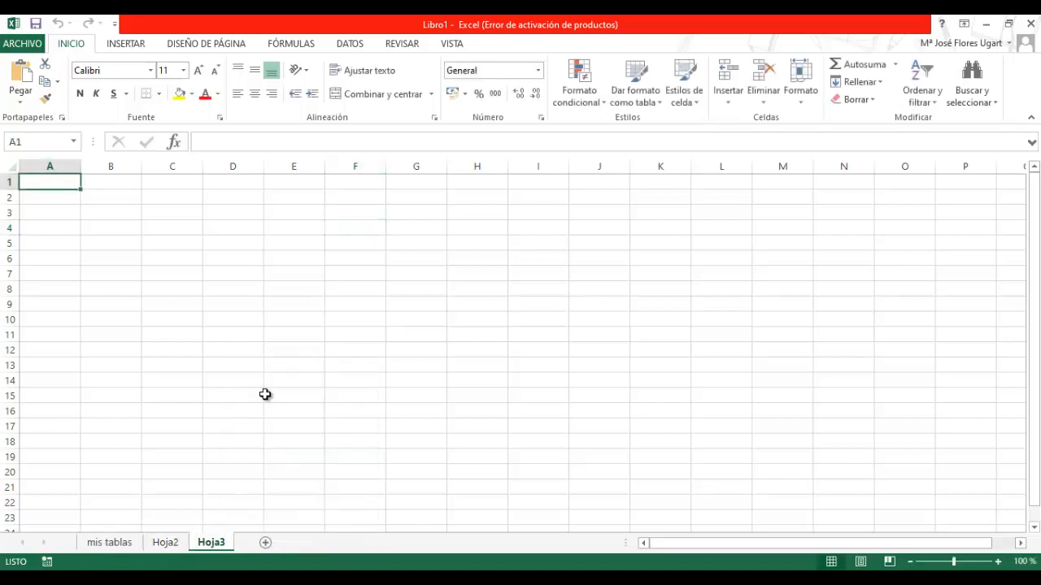
{"action": "right_click", "coordinate": [169, 546]}
{"action": "left_click", "coordinate": [210, 383]}
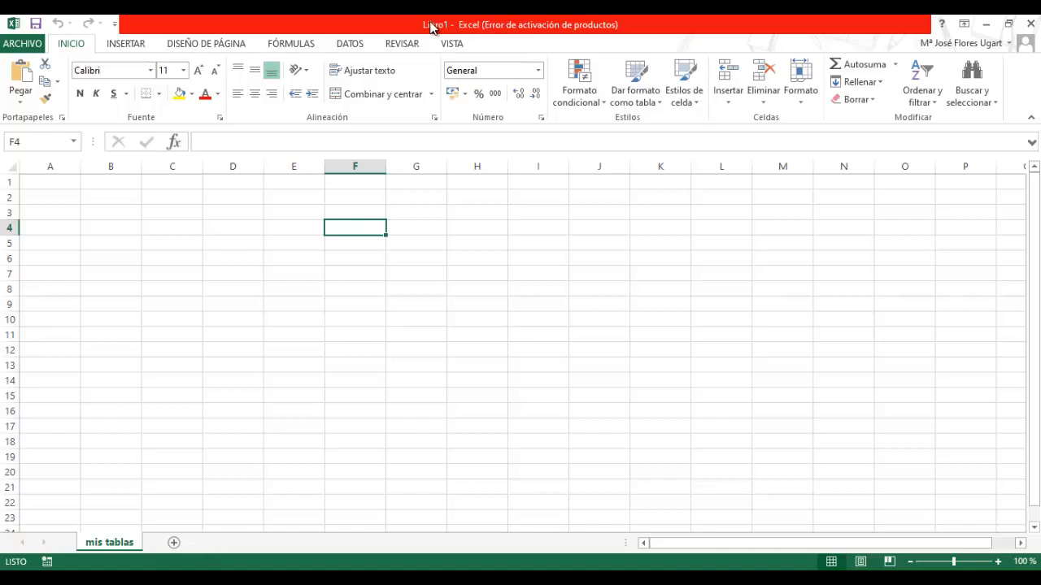
Examine the workbook's save locations and file information page without saving, and return to the sheet.
{"action": "left_click", "coordinate": [23, 44]}
{"action": "left_click", "coordinate": [39, 205]}
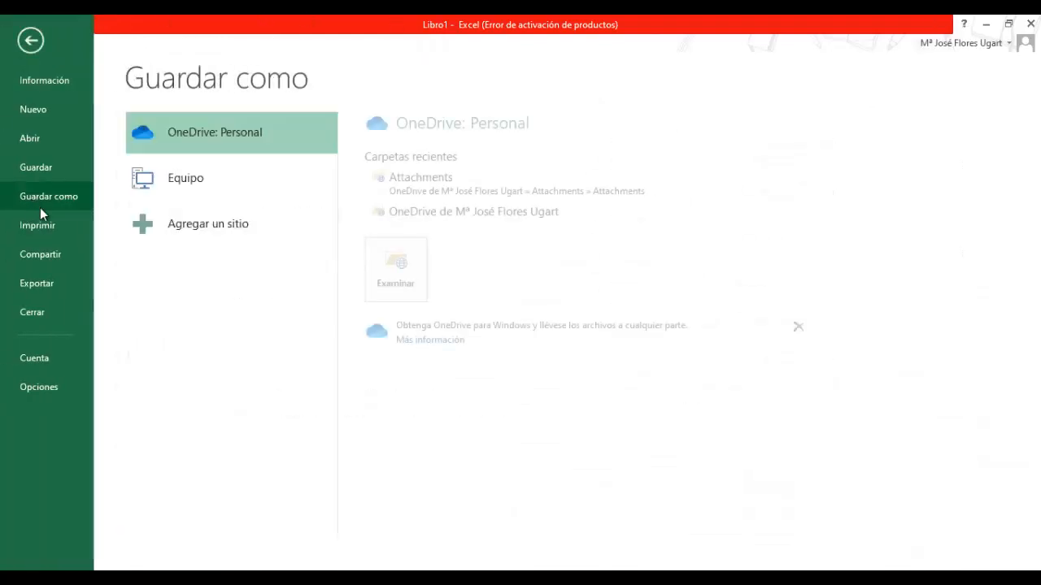
{"action": "left_click", "coordinate": [33, 171]}
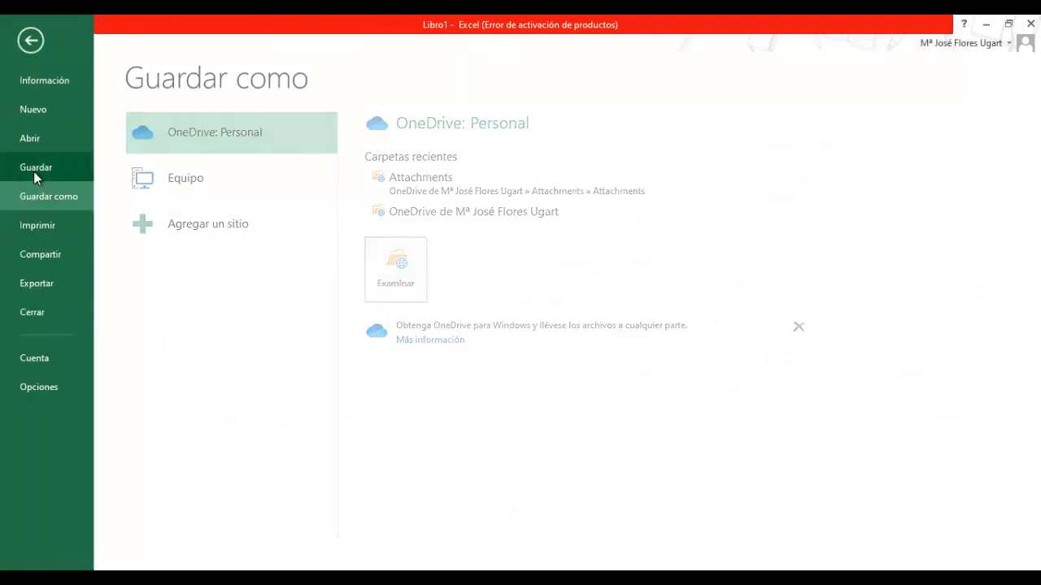
{"action": "left_click", "coordinate": [45, 167]}
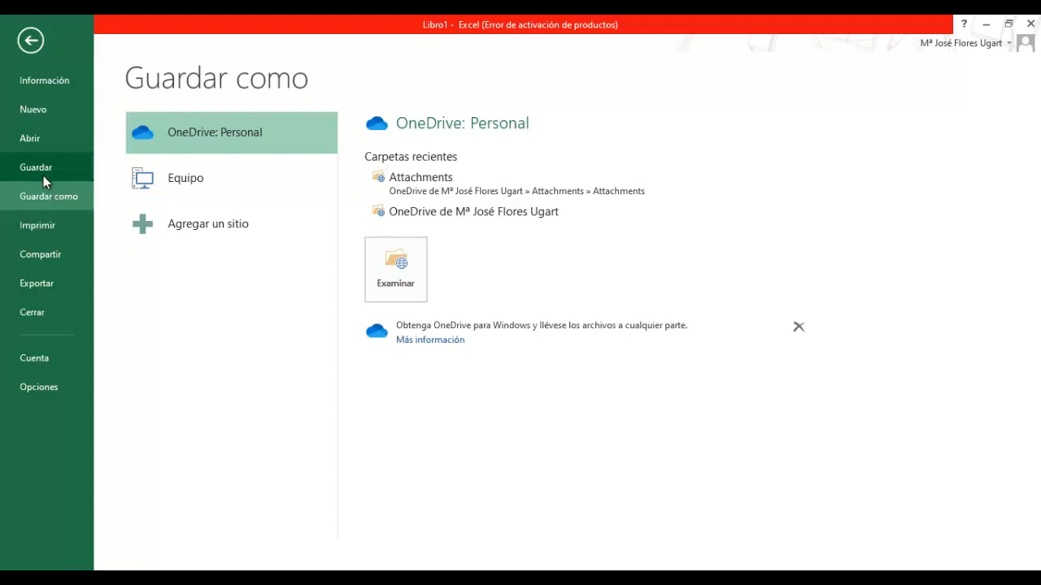
{"action": "left_click", "coordinate": [399, 289]}
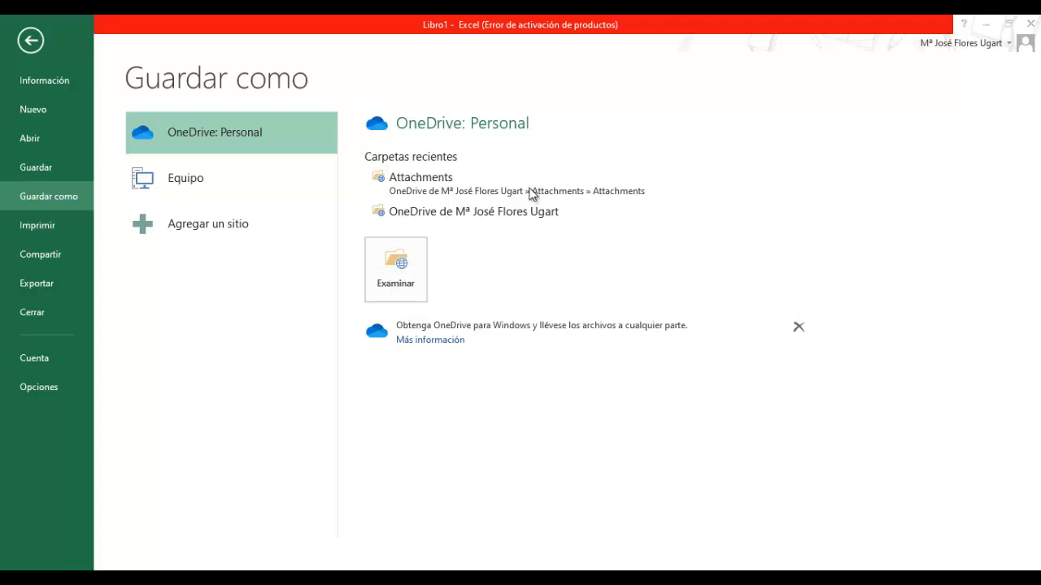
{"action": "left_click", "coordinate": [571, 57]}
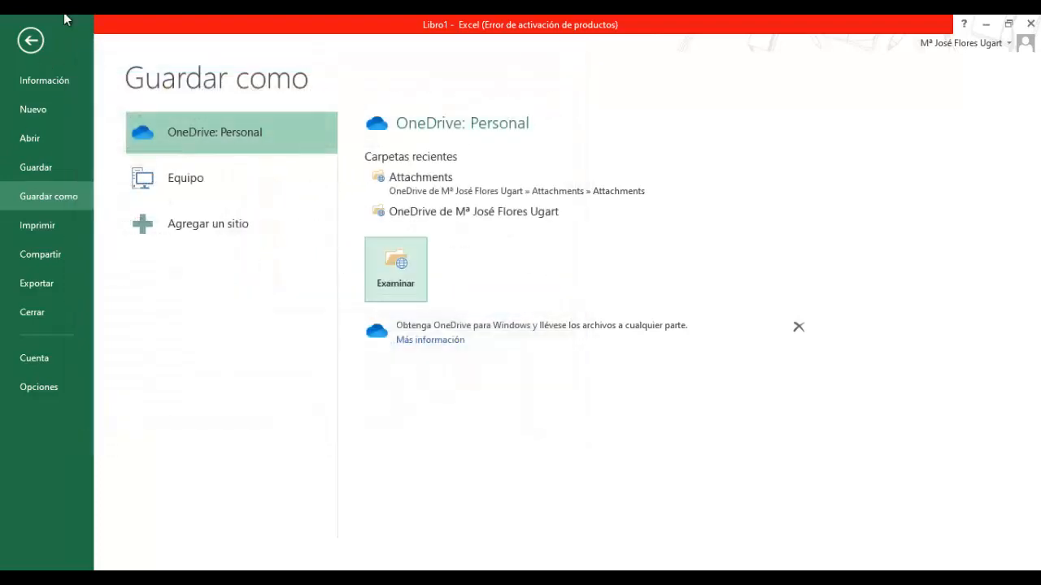
{"action": "left_click", "coordinate": [32, 39]}
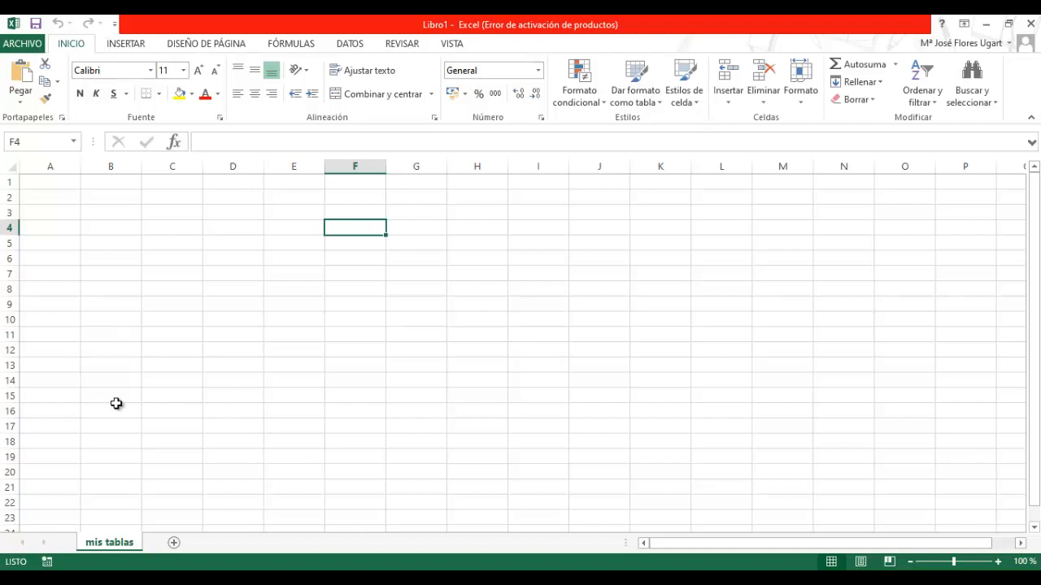
{"action": "left_click", "coordinate": [25, 46]}
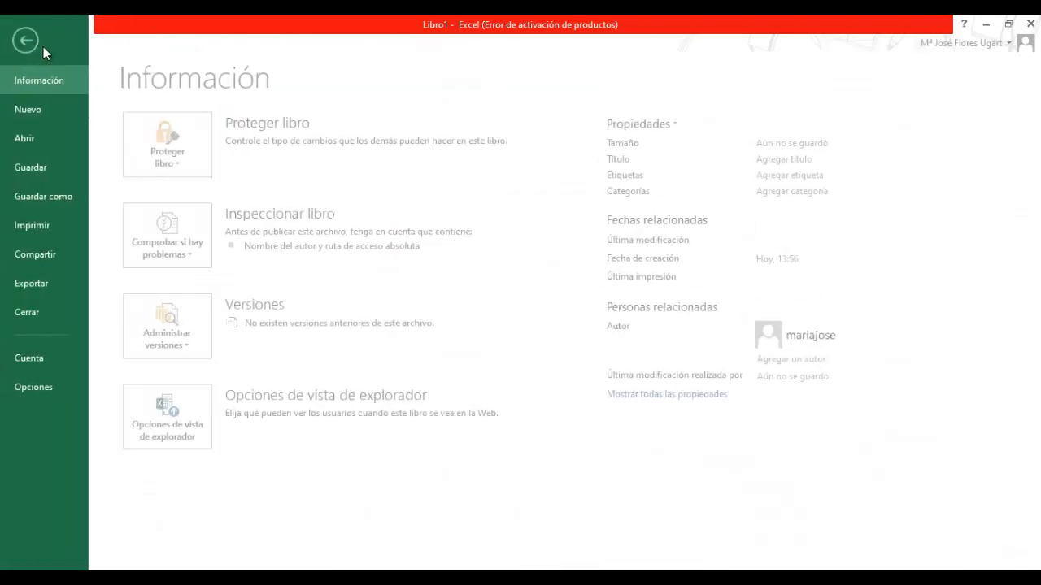
{"action": "left_click", "coordinate": [27, 41]}
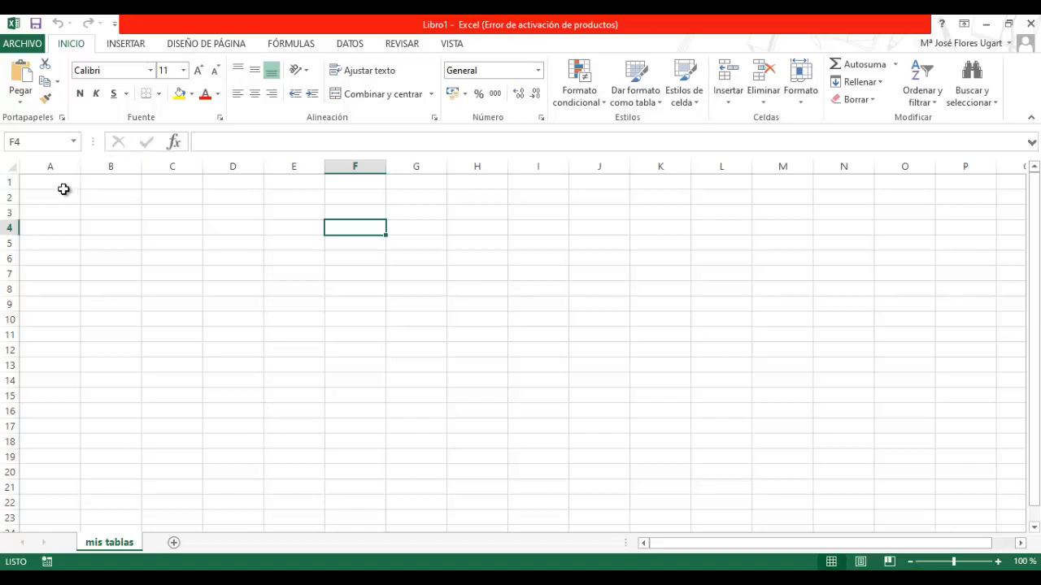
Demonstrate selecting the cell range A1:D4, whole columns A to K and whole rows 1 to 13, ending on cell B5.
{"action": "left_click_drag", "start_coordinate": [66, 181], "coordinate": [235, 234]}
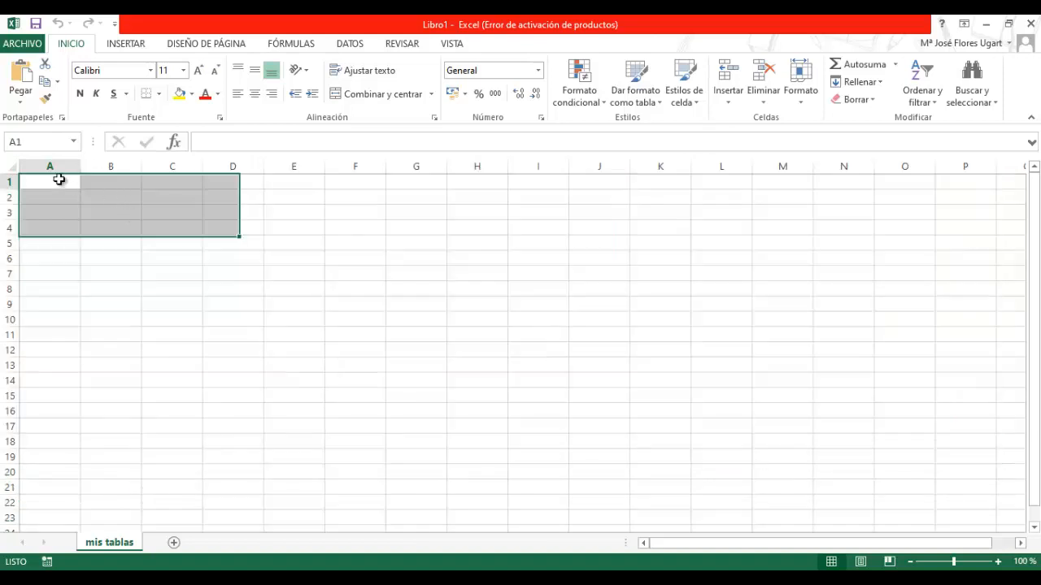
{"action": "left_click", "coordinate": [59, 180]}
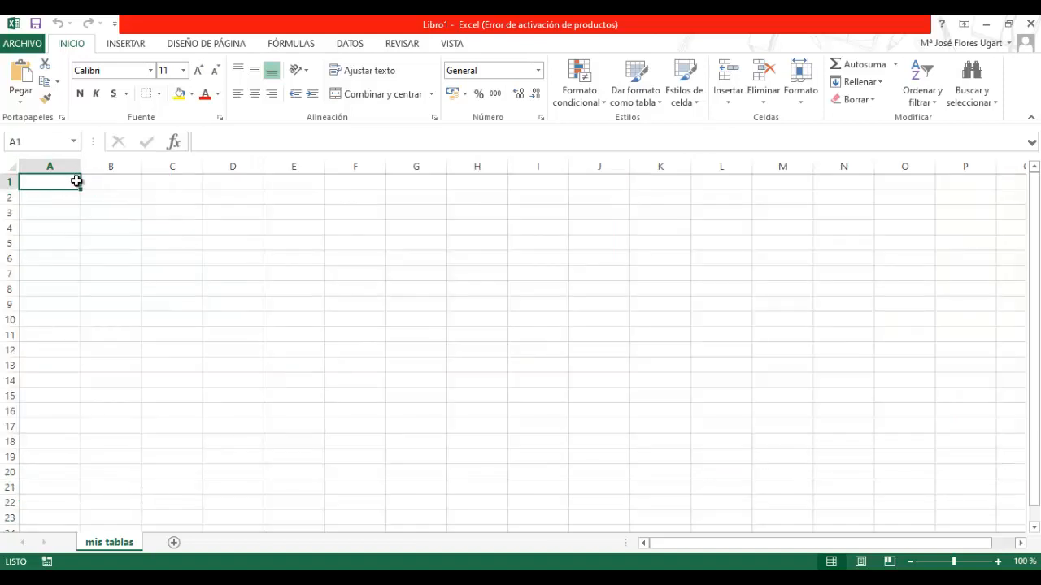
{"action": "left_click_drag", "start_coordinate": [51, 165], "coordinate": [663, 166]}
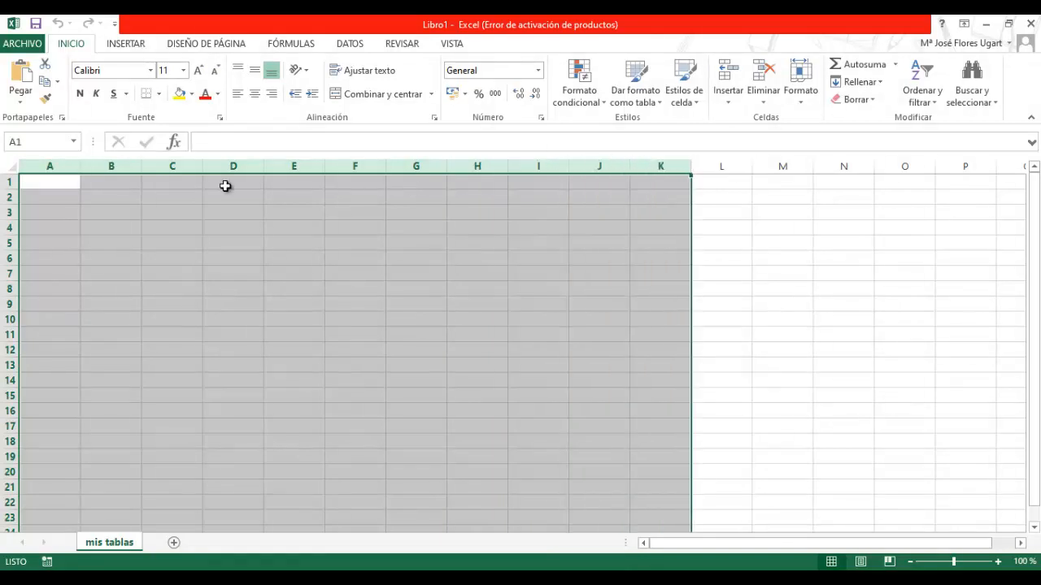
{"action": "left_click", "coordinate": [7, 183]}
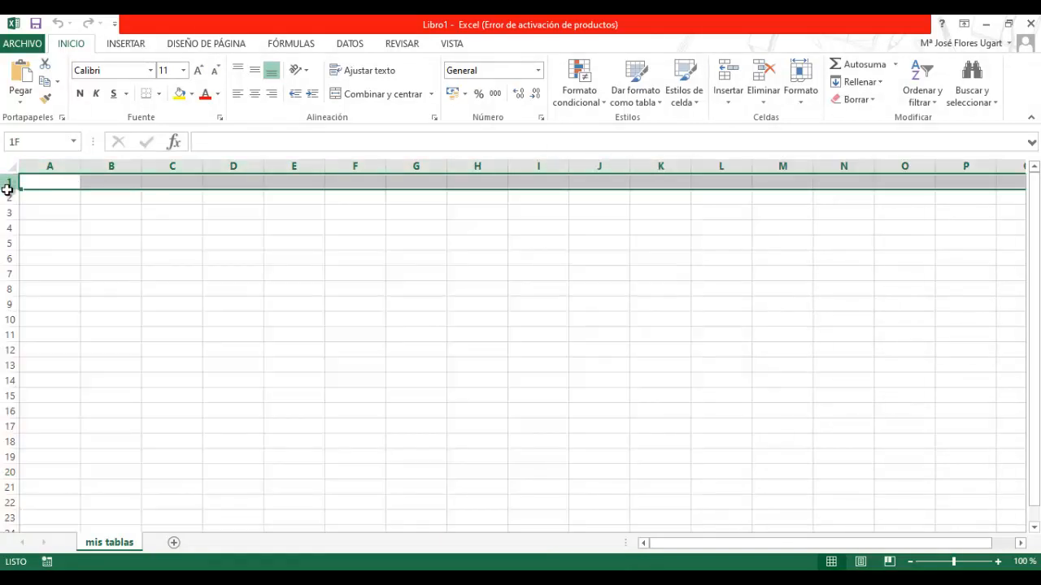
{"action": "left_click_drag", "start_coordinate": [7, 189], "coordinate": [9, 368]}
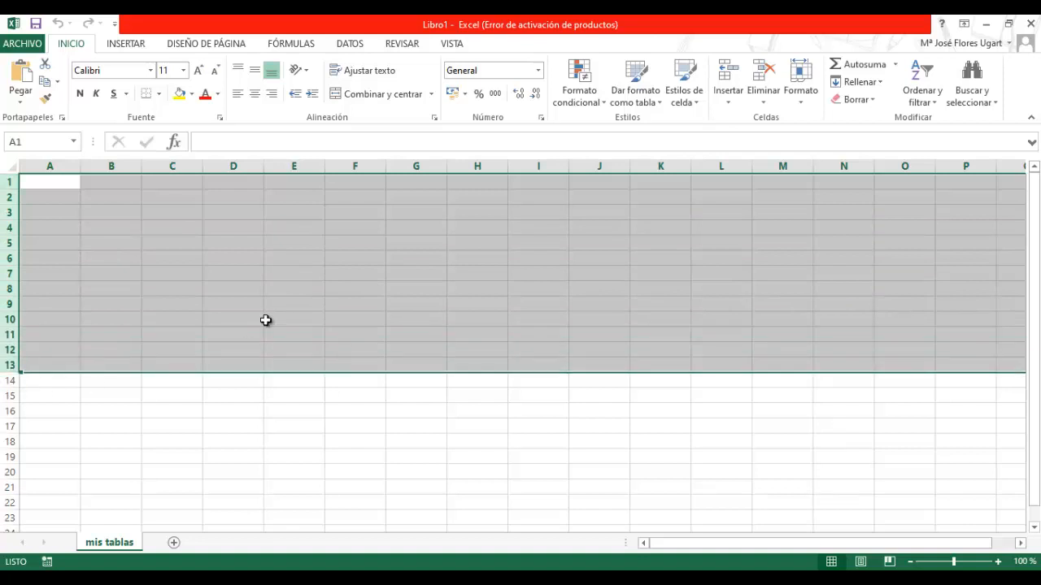
{"action": "left_click", "coordinate": [126, 241]}
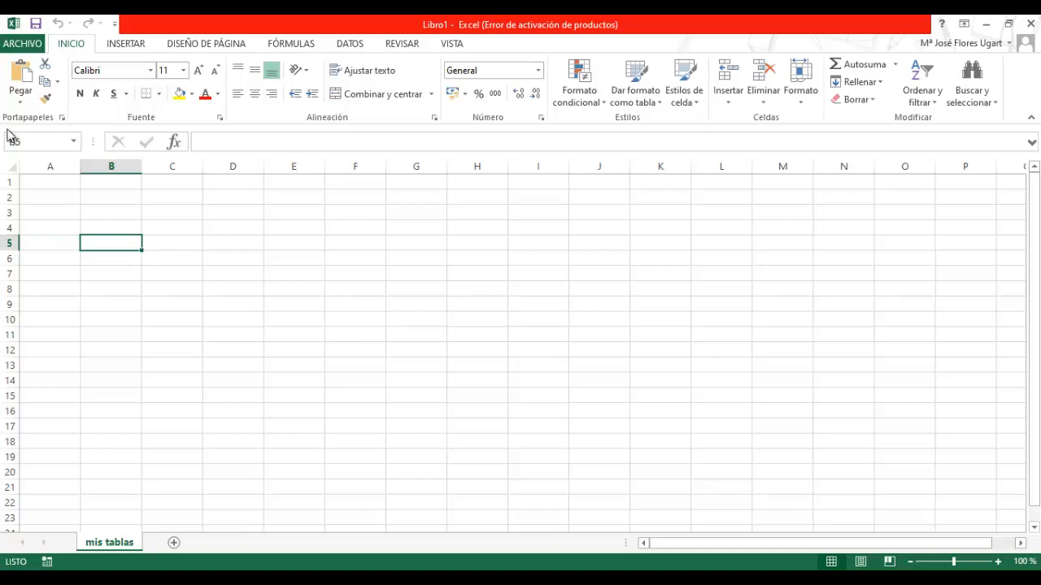
Examine the Name Box for cells D5, D1 and A1, and open A1 in the formula bar without entering anything.
{"action": "left_click", "coordinate": [52, 140]}
{"action": "left_click", "coordinate": [231, 247]}
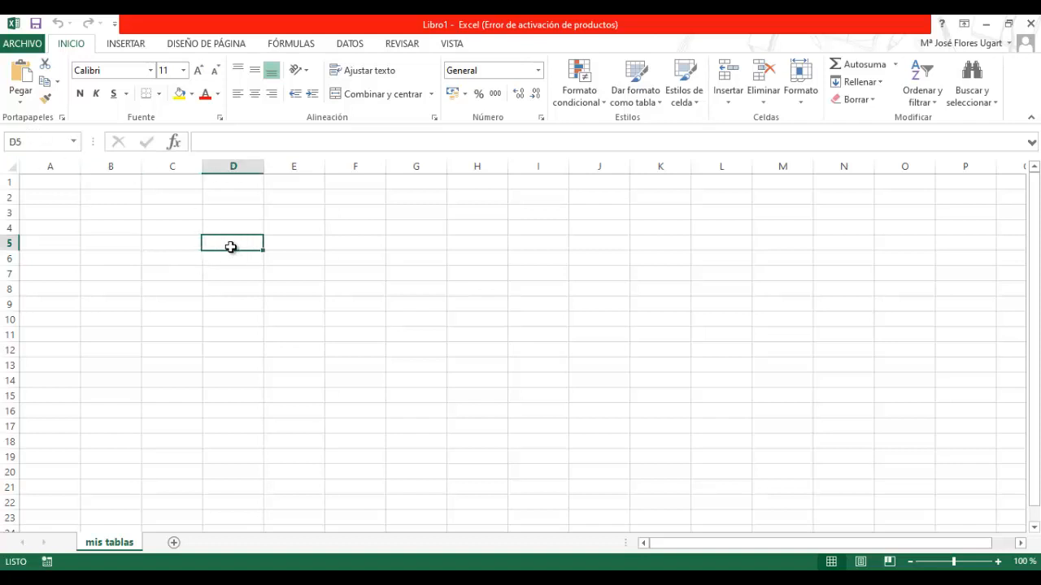
{"action": "left_click", "coordinate": [249, 186]}
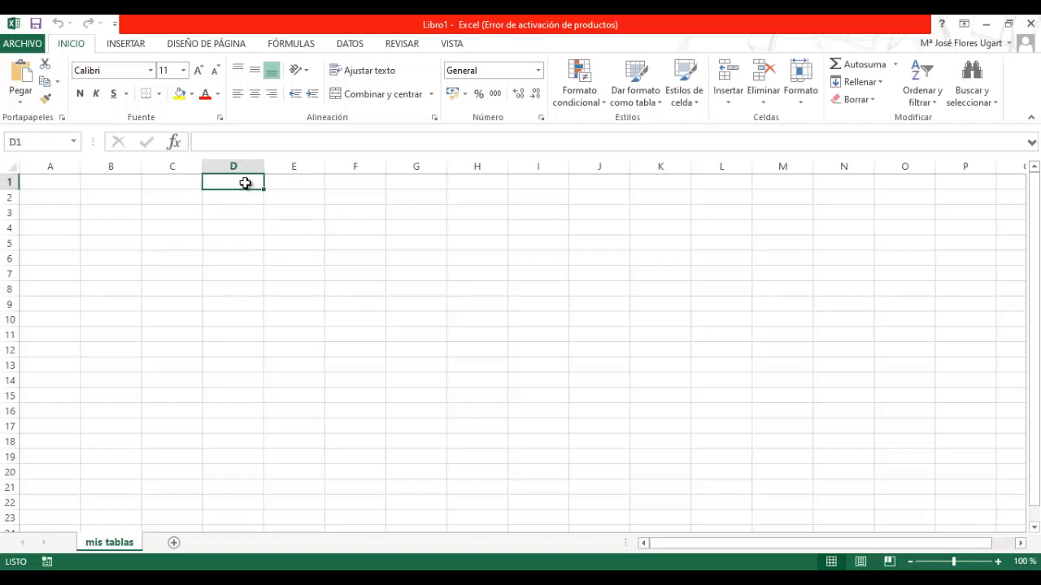
{"action": "left_click", "coordinate": [48, 189]}
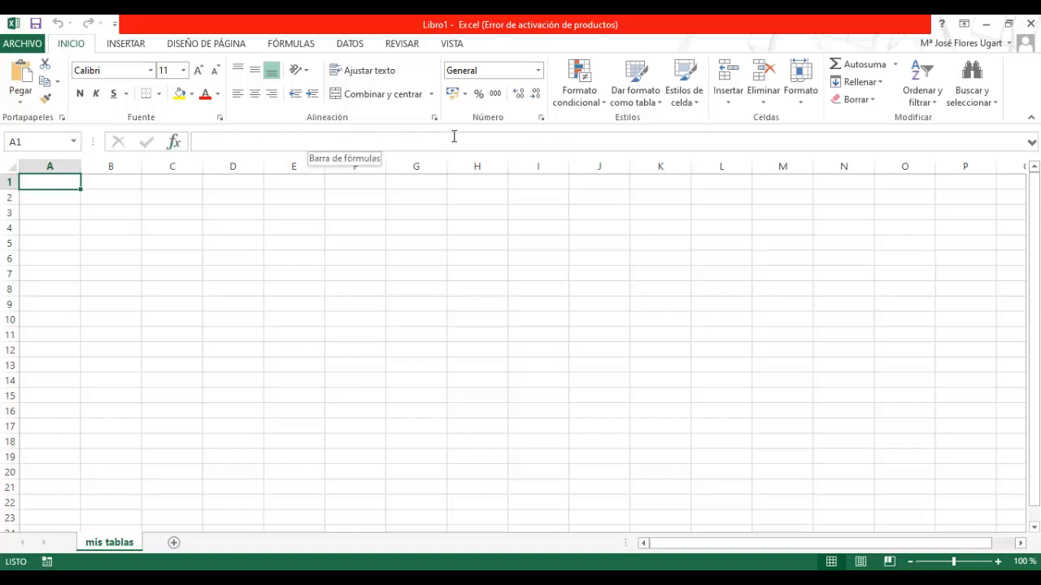
{"action": "left_click", "coordinate": [231, 144]}
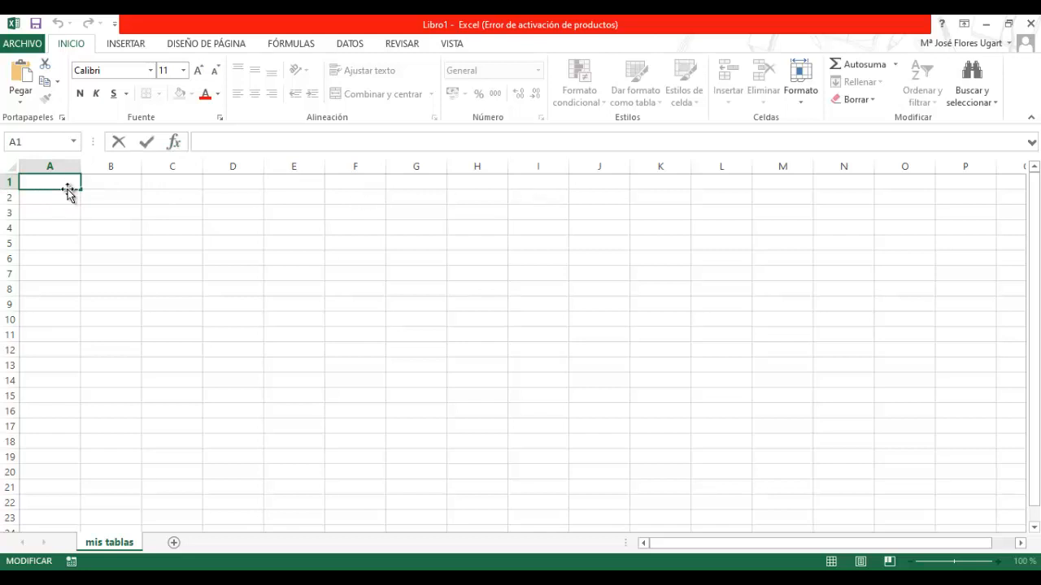
{"action": "key", "text": "Escape"}
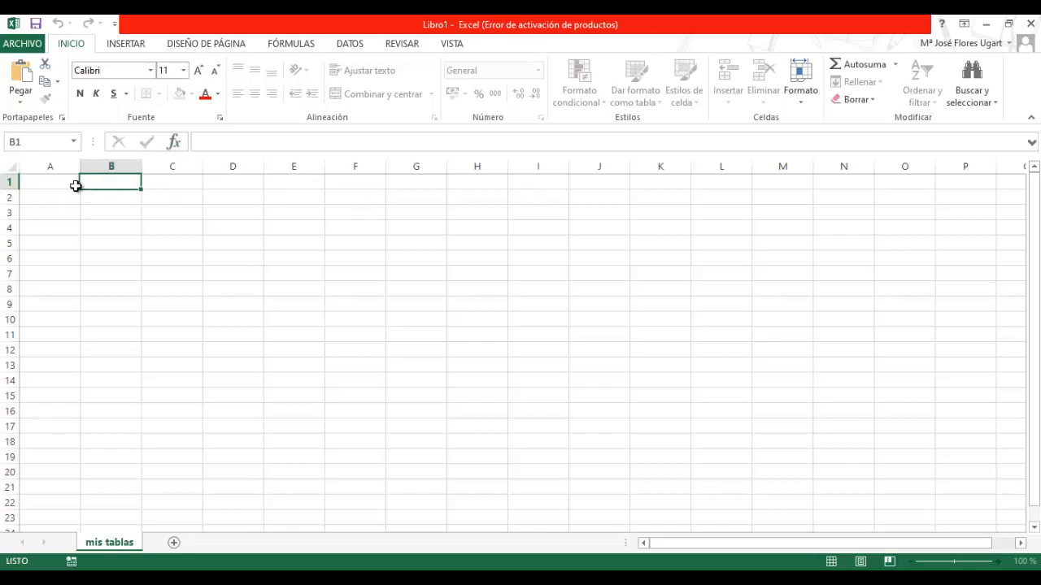
Select cells B2, C4, D5, E6, A2 and A1 one after another.
{"action": "left_click", "coordinate": [115, 200]}
{"action": "left_click", "coordinate": [149, 226]}
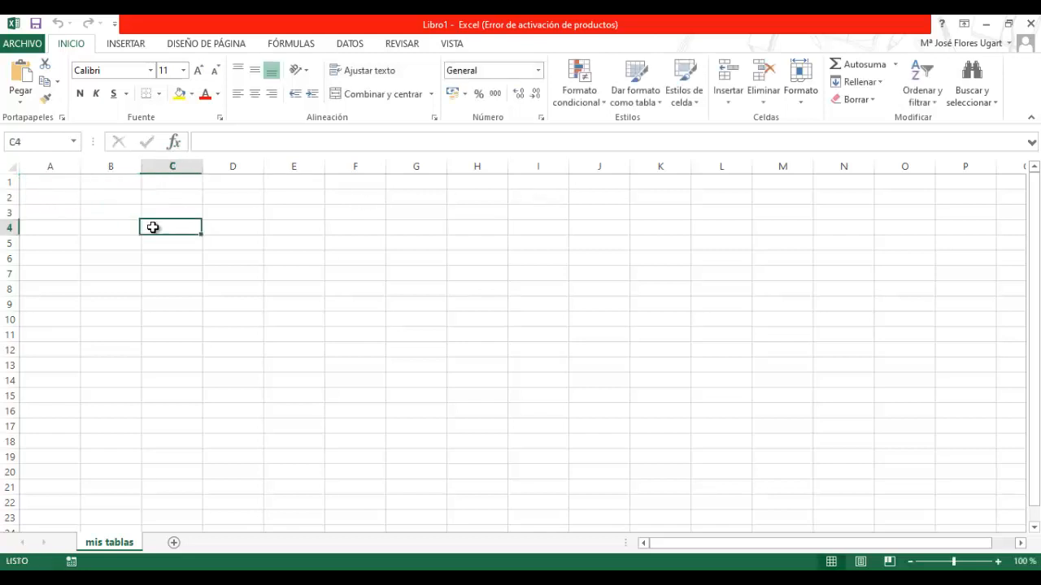
{"action": "left_click", "coordinate": [244, 246]}
{"action": "left_click", "coordinate": [285, 255]}
{"action": "left_click", "coordinate": [65, 199]}
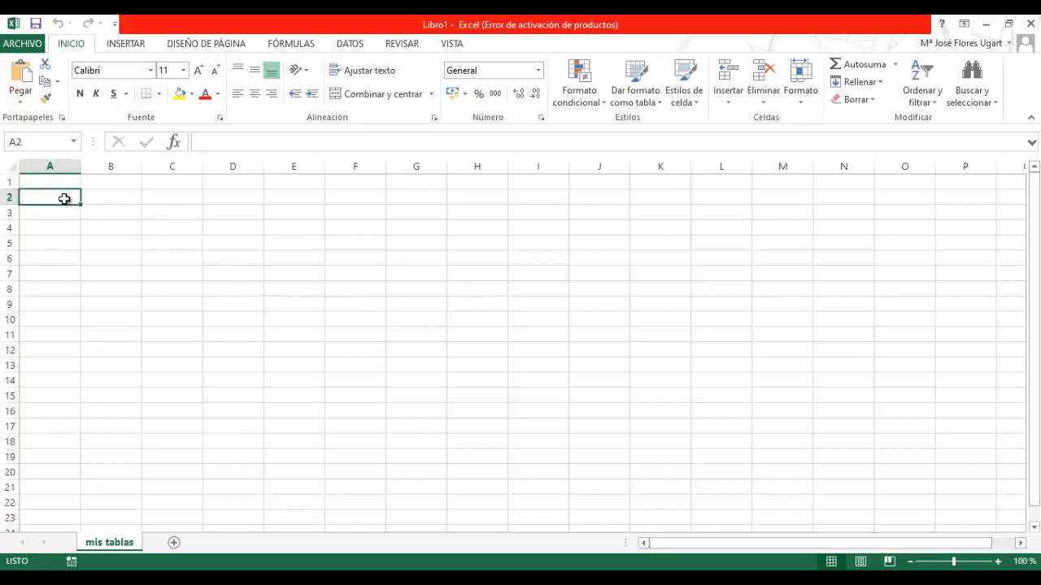
{"action": "left_click", "coordinate": [63, 185]}
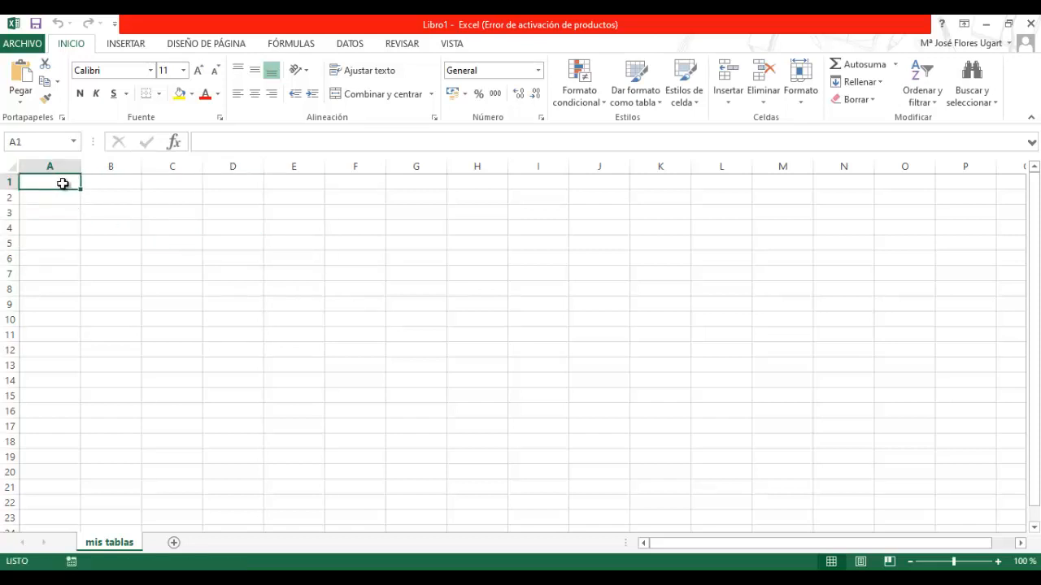
Move the active cell down column A, back up to A1, and along row 1 towards the later columns.
{"action": "key", "text": "Down"}
{"action": "key", "text": "Down"}
{"action": "key", "text": "Down"}
{"action": "key", "text": "Down"}
{"action": "key", "text": "Down"}
{"action": "key", "text": "Down"}
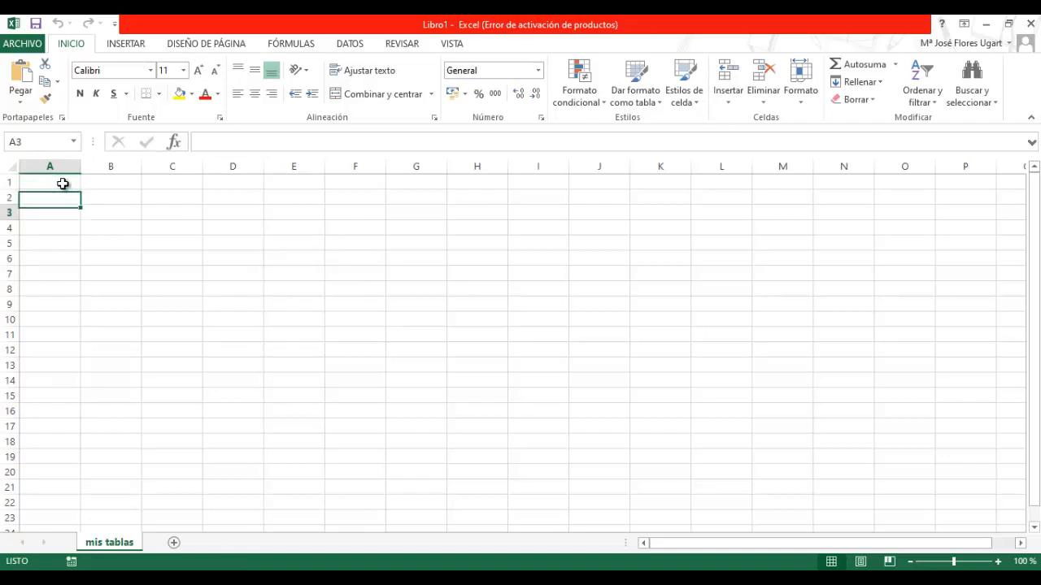
{"action": "key", "text": "Up"}
{"action": "key", "text": "Up"}
{"action": "key", "text": "Up"}
{"action": "key", "text": "Up"}
{"action": "key", "text": "Up"}
{"action": "key", "text": "Up"}
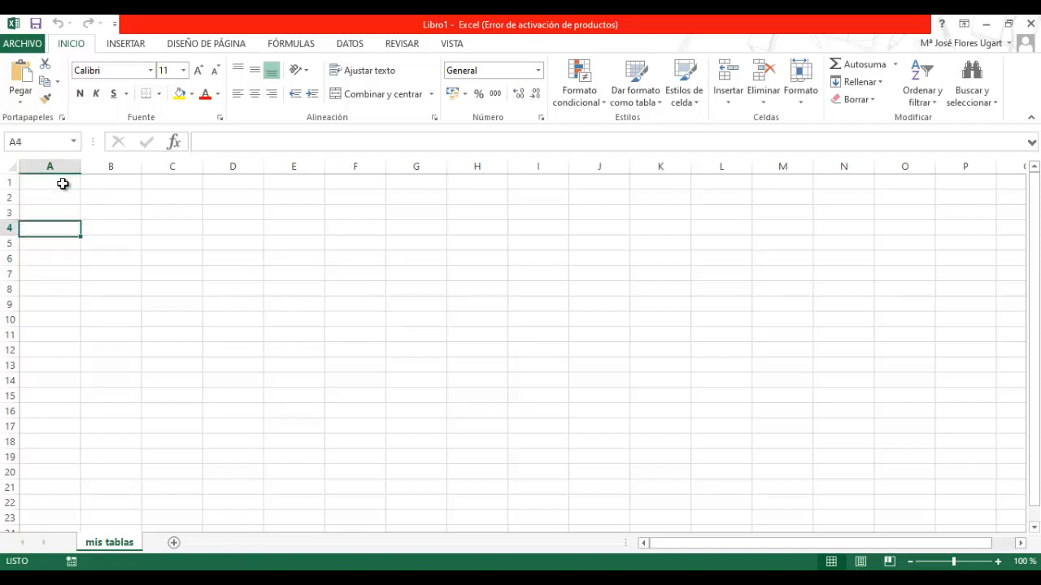
{"action": "key", "text": "Right"}
{"action": "key", "text": "Right"}
{"action": "key", "text": "Right"}
{"action": "key", "text": "Right"}
{"action": "key", "text": "Right"}
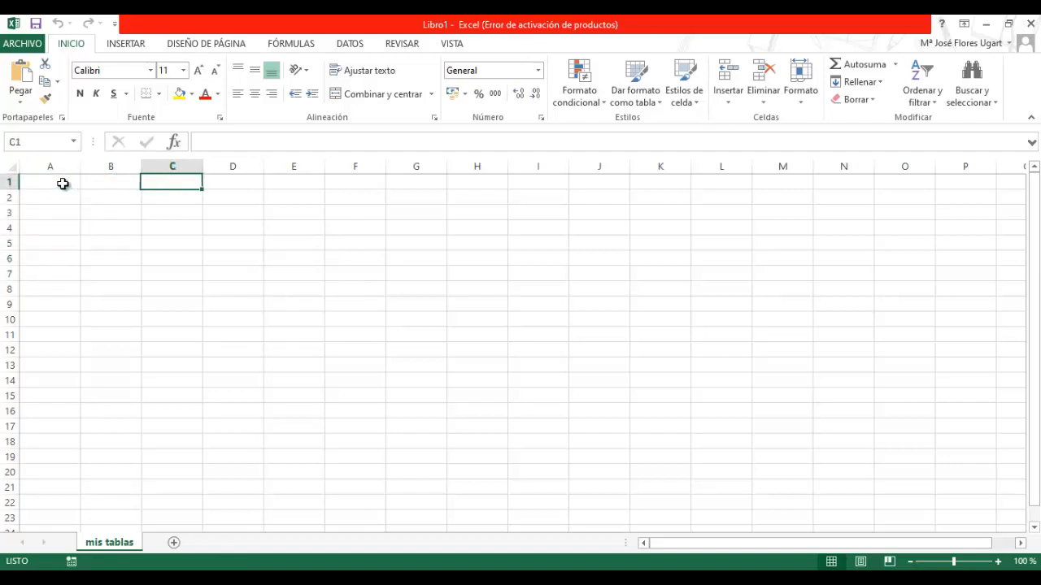
Move the active cell back along row 1 to cell A1.
{"action": "key", "text": "Left"}
{"action": "key", "text": "Left"}
{"action": "key", "text": "Left"}
{"action": "key", "text": "Left"}
{"action": "key", "text": "Left"}
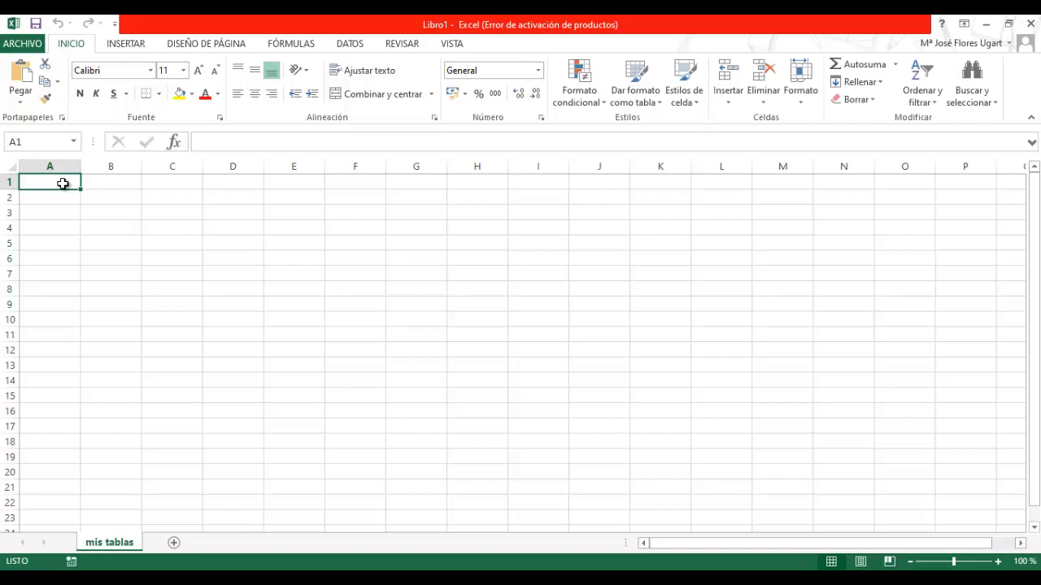
Try entering the value 8 in cell A1, and delete it again to leave the cell empty.
{"action": "type", "text": "8"}
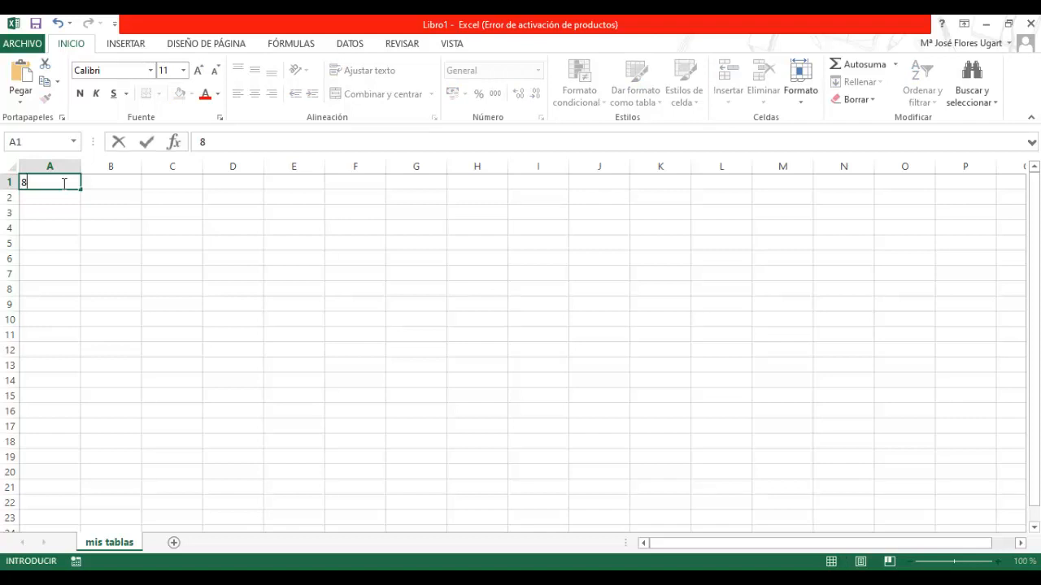
{"action": "left_click", "coordinate": [102, 232]}
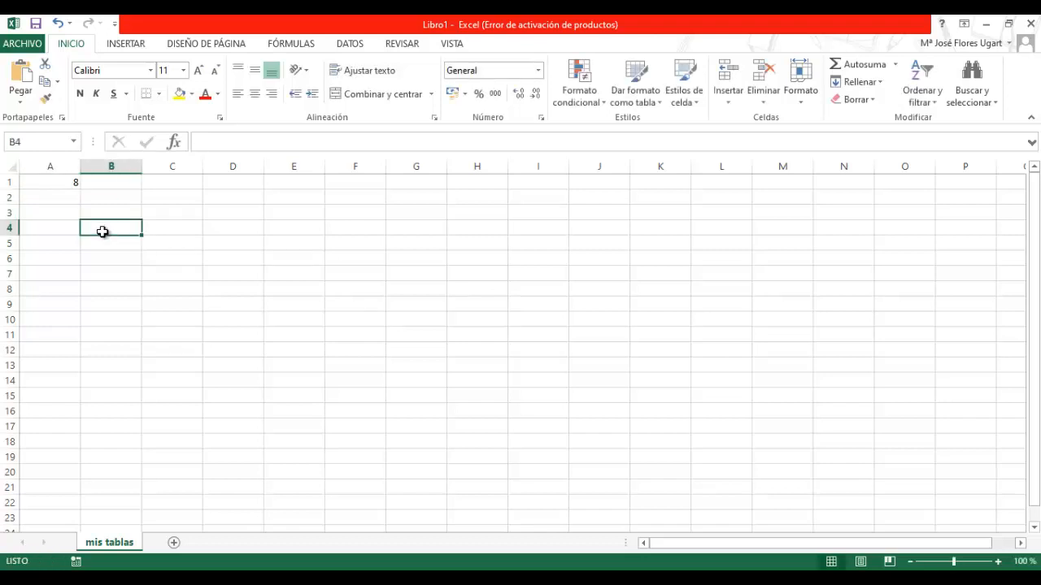
{"action": "key", "text": "Up"}
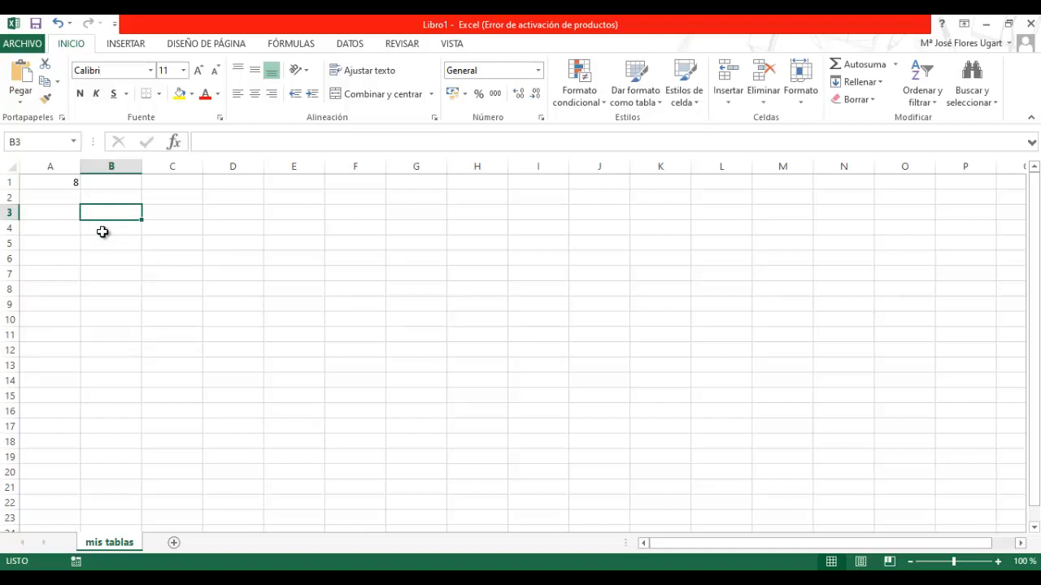
{"action": "double_click", "coordinate": [56, 181]}
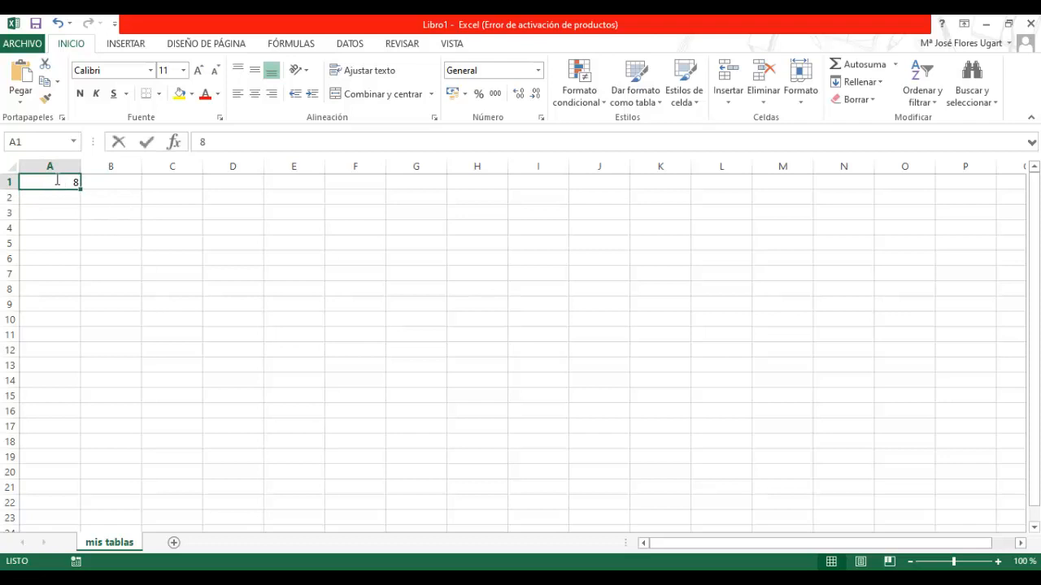
{"action": "key", "text": "BackSpace"}
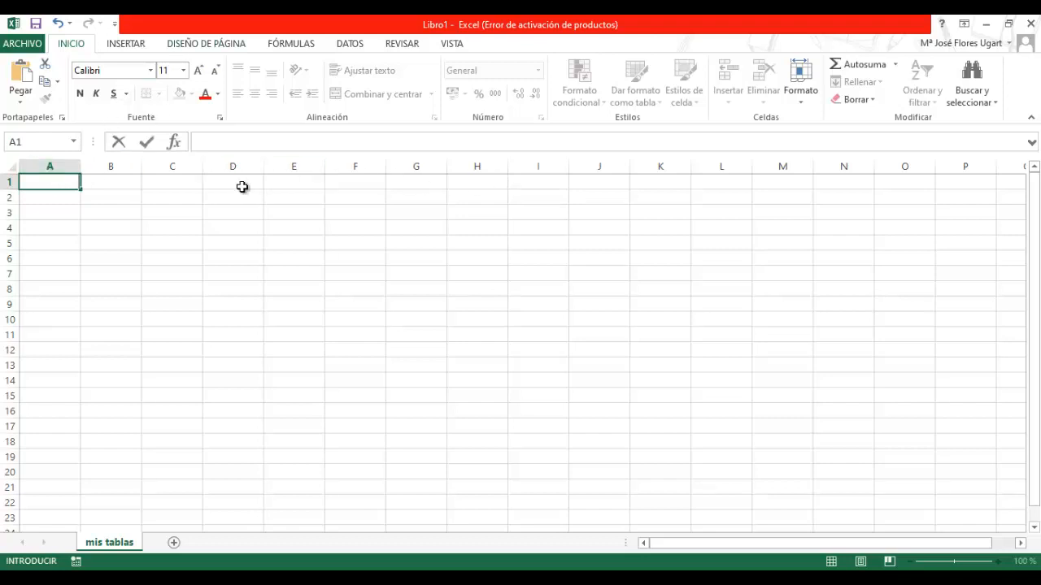
{"action": "left_click", "coordinate": [58, 186]}
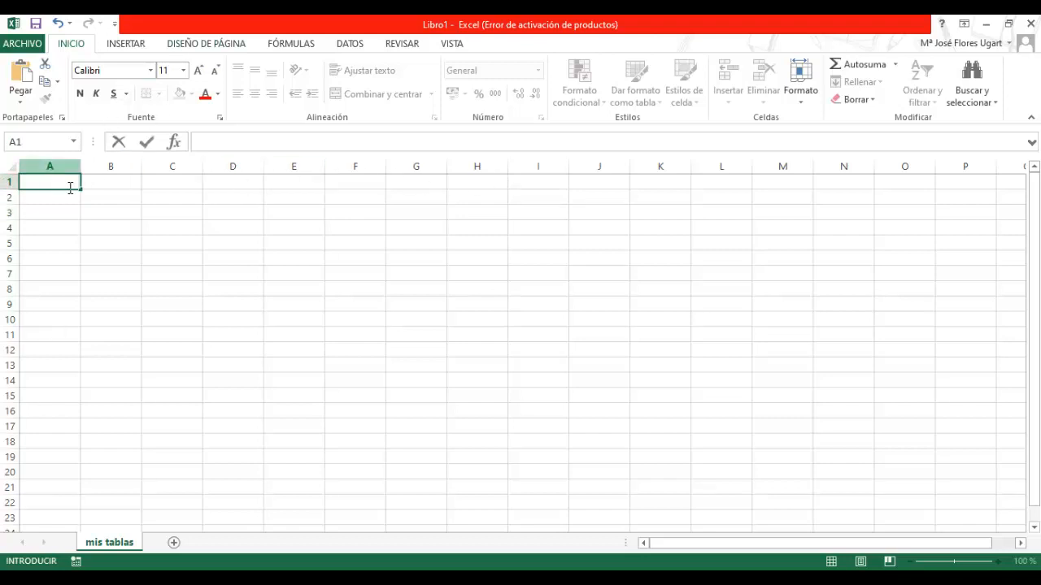
{"action": "left_click", "coordinate": [129, 185]}
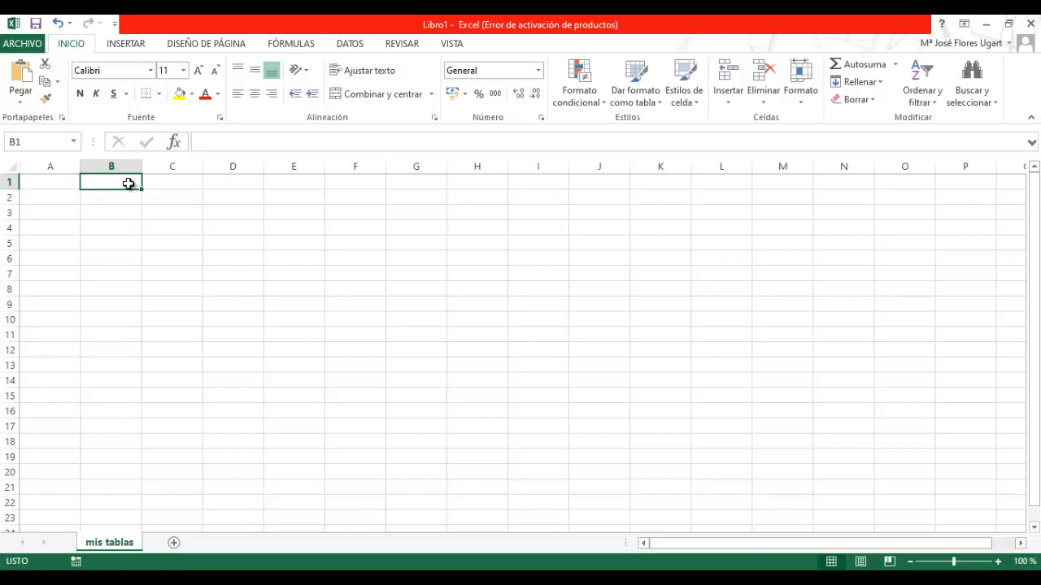
Enter the column headers "alumnos" in cell A1 and "examen 1" in cell B1.
{"action": "left_click", "coordinate": [63, 181]}
{"action": "left_click", "coordinate": [95, 190]}
{"action": "left_click", "coordinate": [50, 185]}
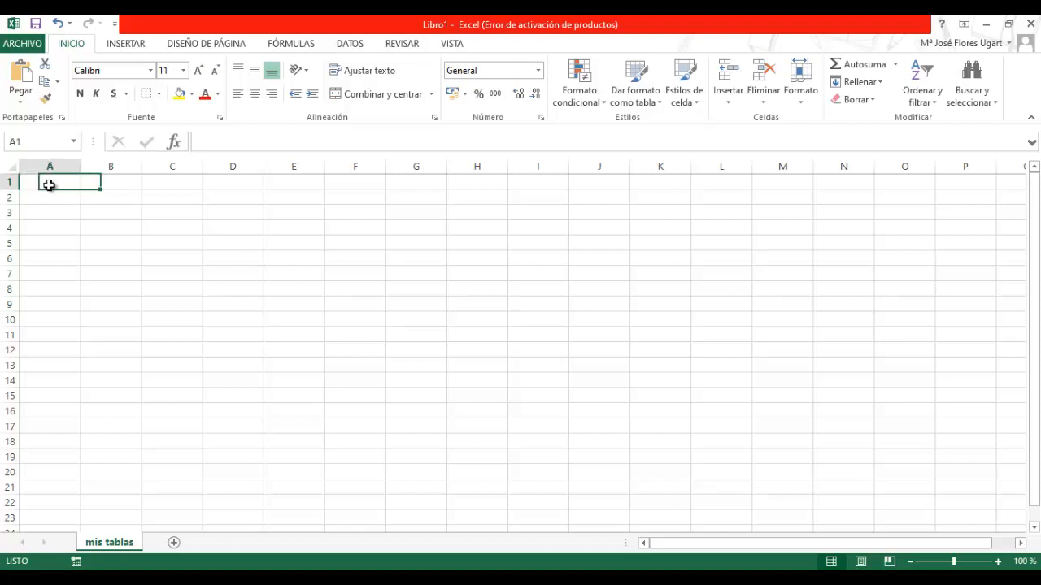
{"action": "type", "text": "alumnos"}
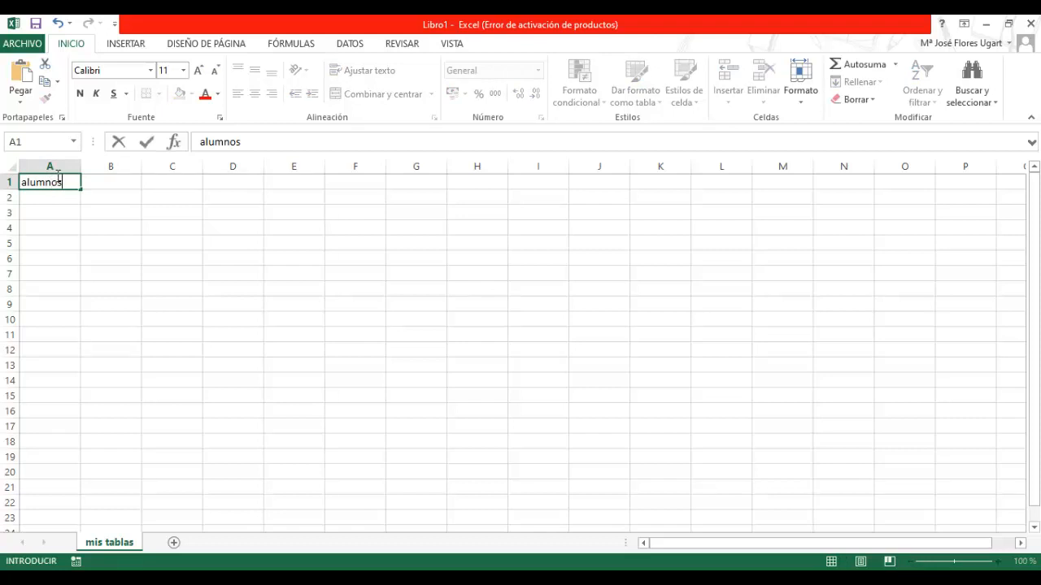
{"action": "key", "text": "Tab"}
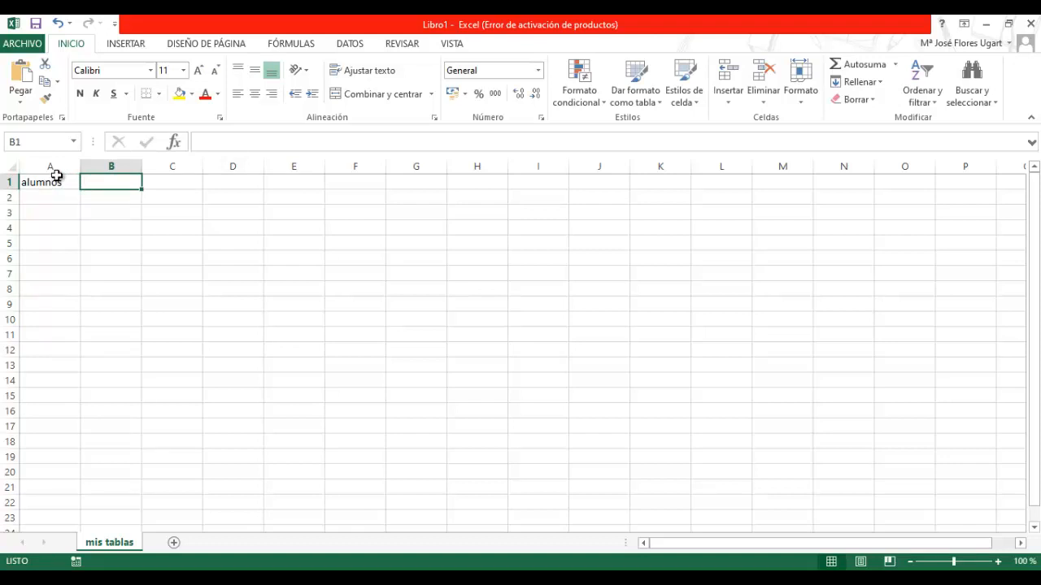
{"action": "type", "text": "examen 1"}
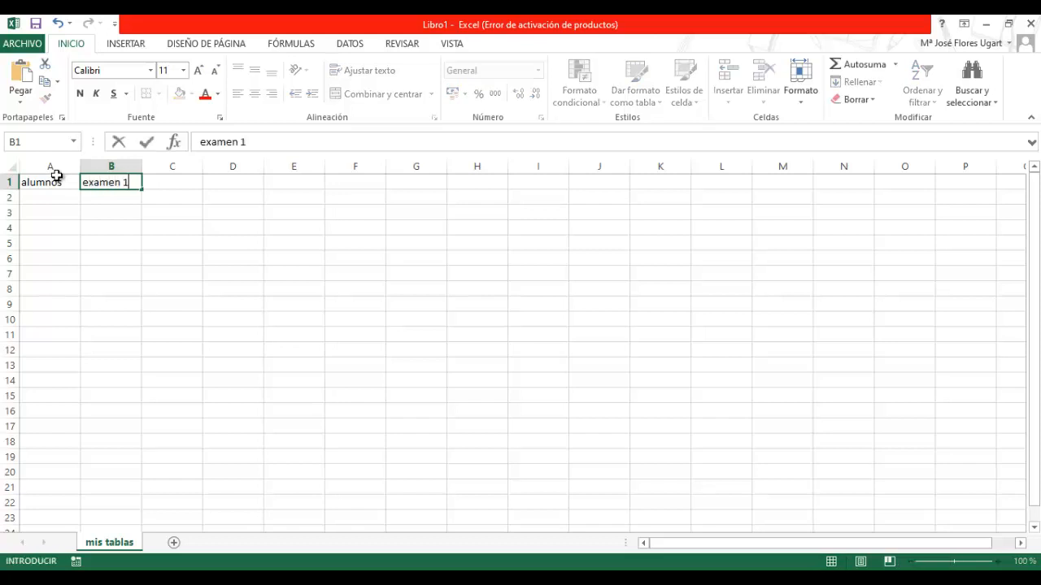
{"action": "key", "text": "Tab"}
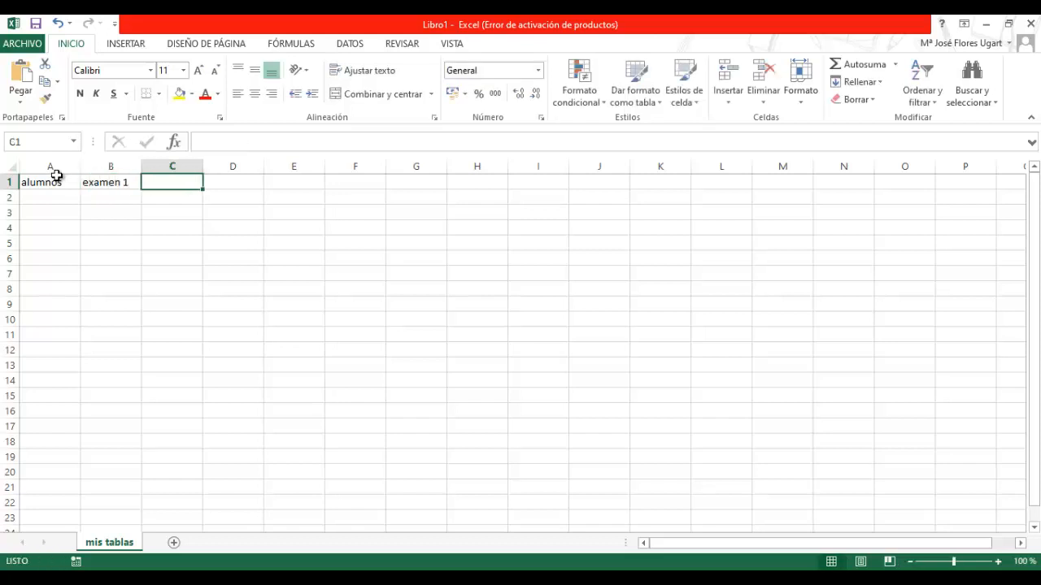
Enter the column headers "examen 2" in cell C1 and "calificación total" in cell D1.
{"action": "type", "text": "exam"}
{"action": "key", "text": "BackSpace"}
{"action": "key", "text": "BackSpace"}
{"action": "key", "text": "BackSpace"}
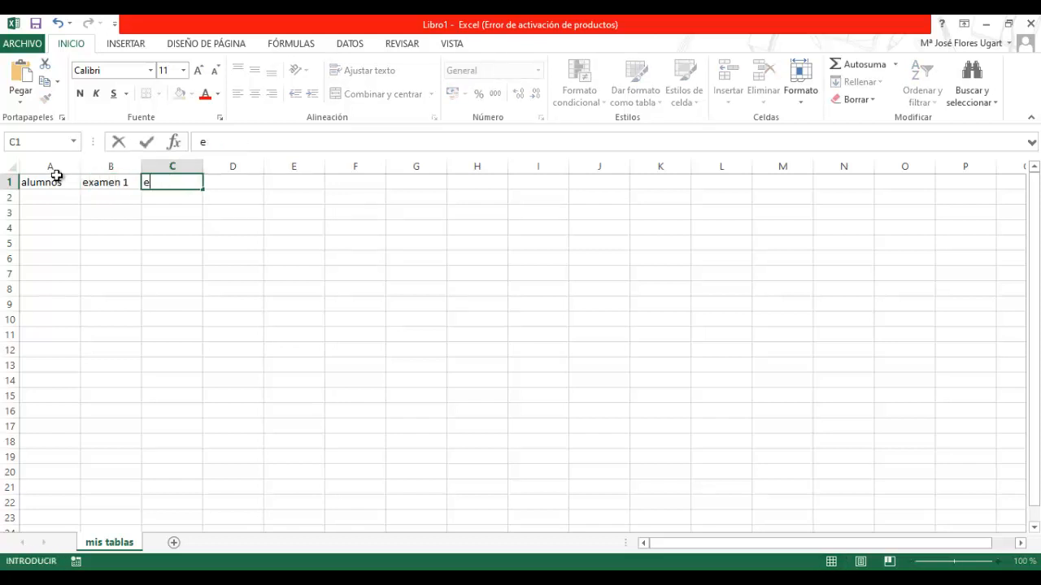
{"action": "type", "text": "xamen 2"}
{"action": "key", "text": "Tab"}
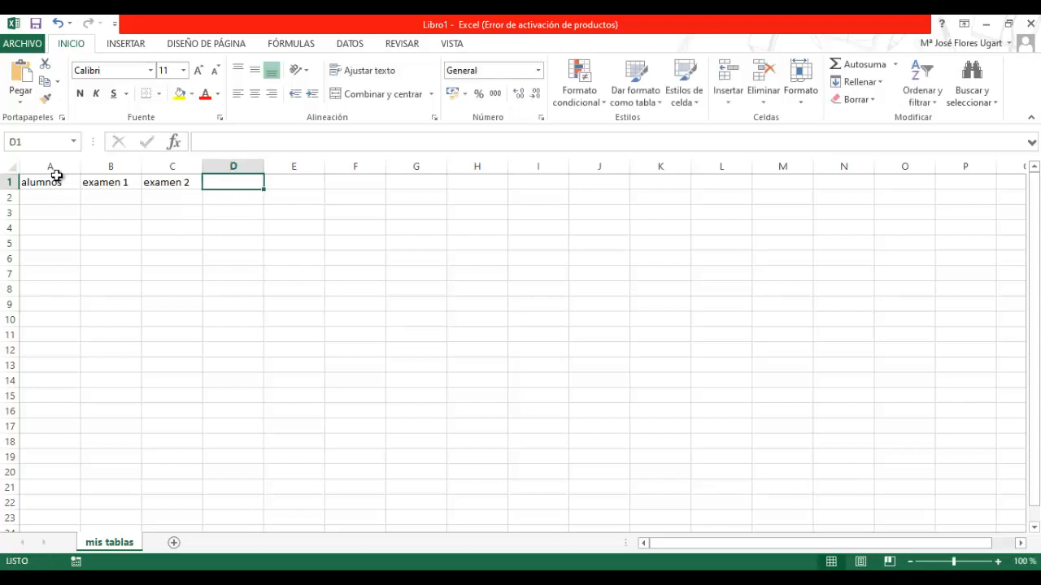
{"action": "type", "text": "calfi"}
{"action": "key", "text": "BackSpace"}
{"action": "key", "text": "BackSpace"}
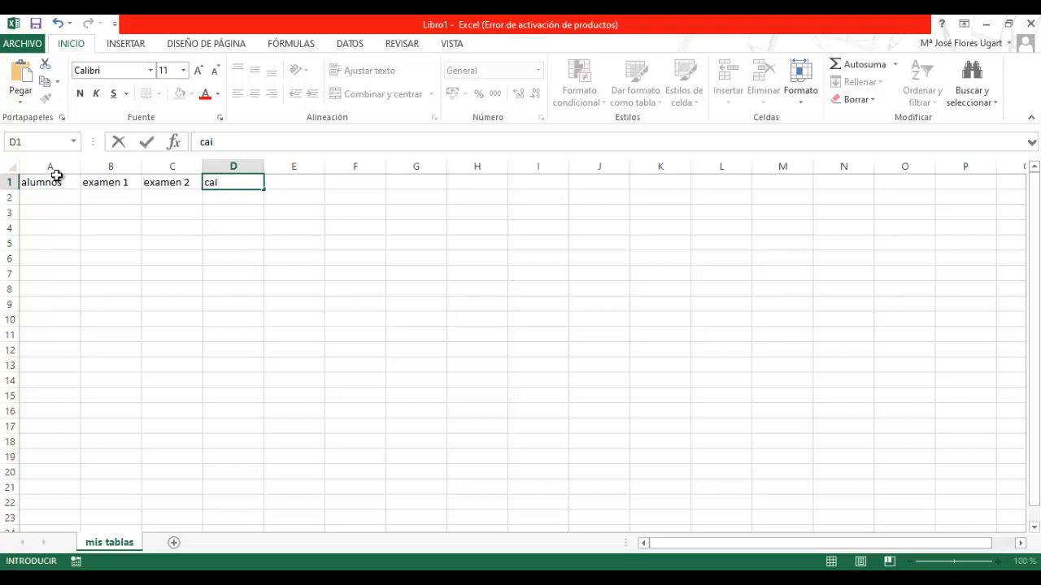
{"action": "type", "text": "ificación total"}
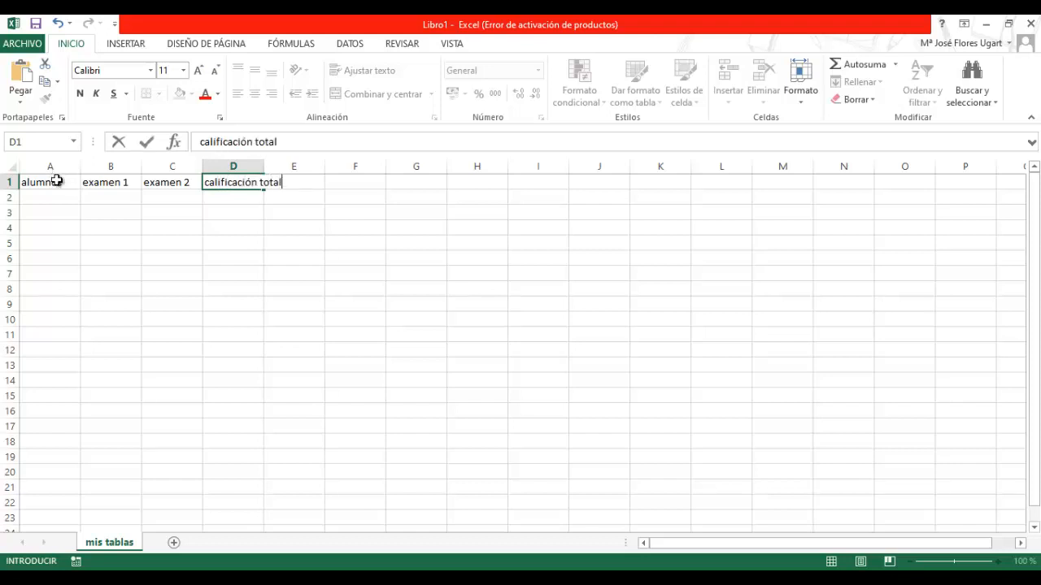
Enter five students' first names in cells A2 to A6 under the "alumnos" header.
{"action": "left_click", "coordinate": [47, 198]}
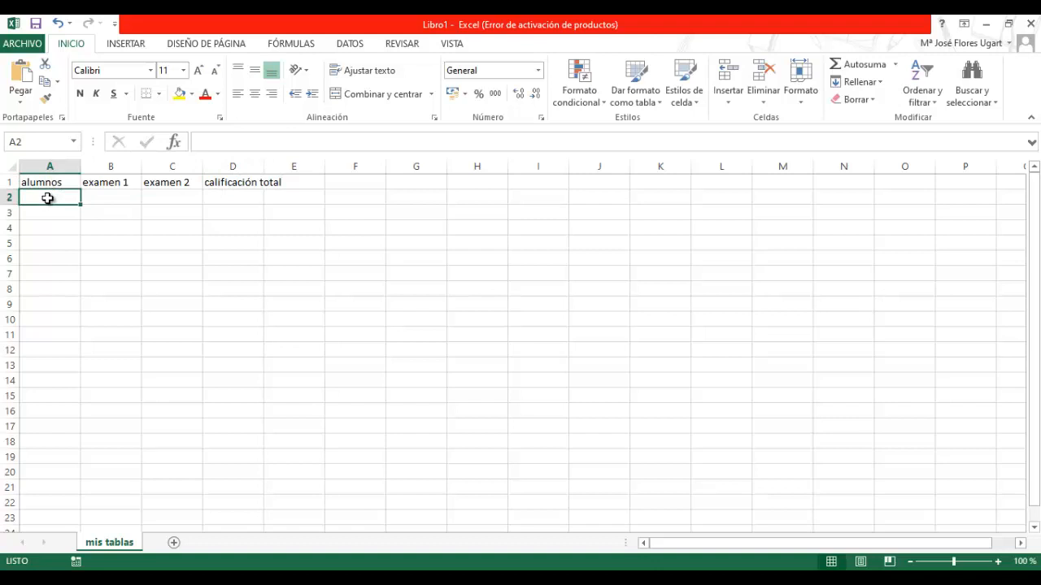
{"action": "type", "text": "Antonio"}
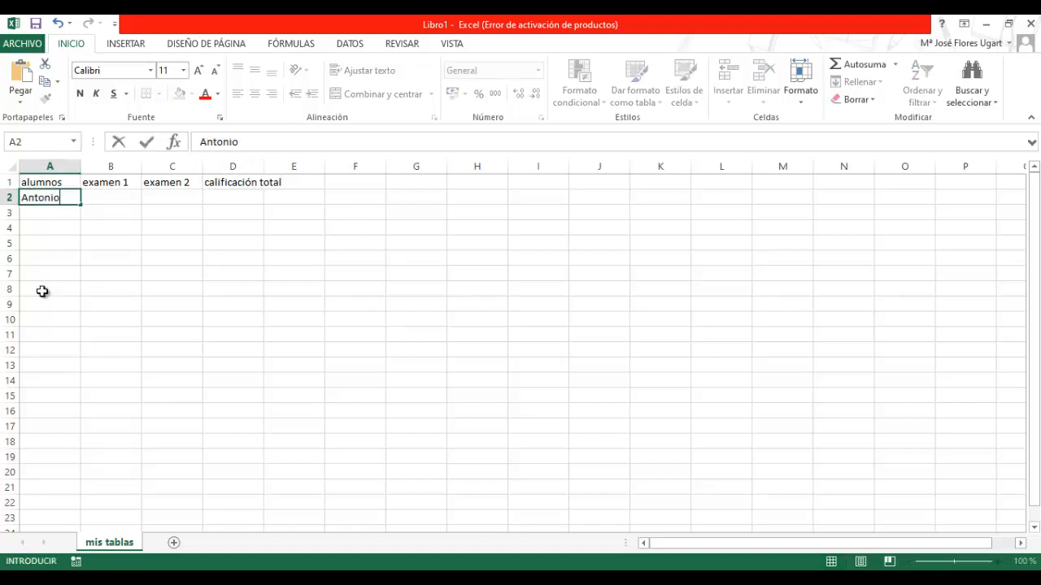
{"action": "key", "text": "Return"}
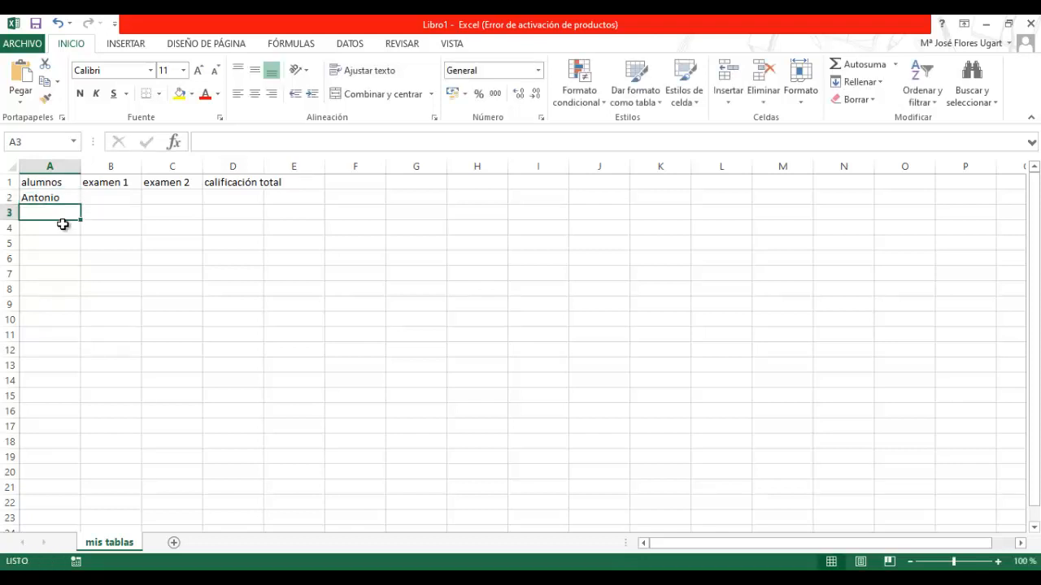
{"action": "type", "text": "Juana"}
{"action": "key", "text": "Return"}
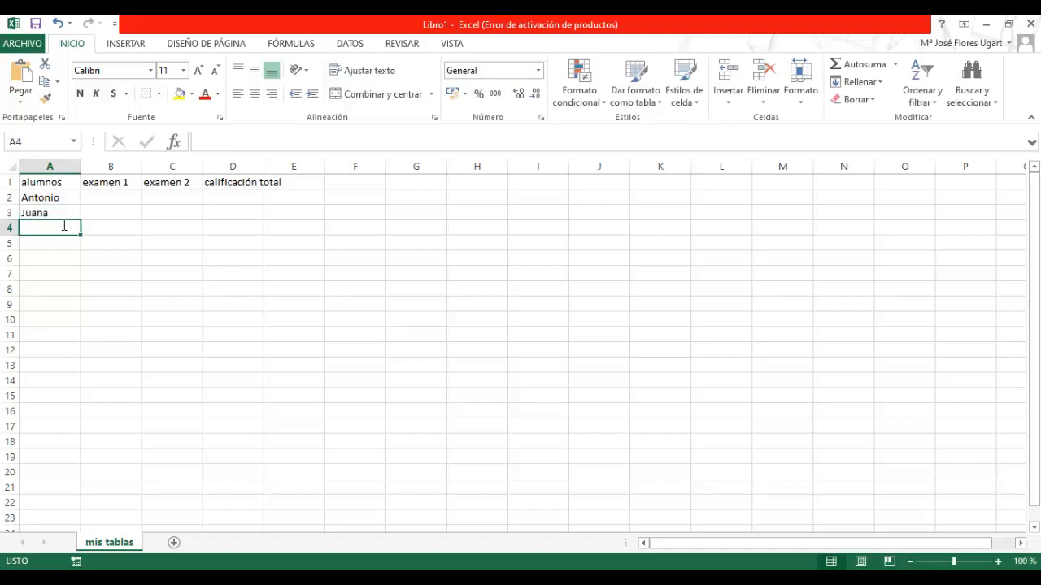
{"action": "type", "text": "Lucas"}
{"action": "key", "text": "Return"}
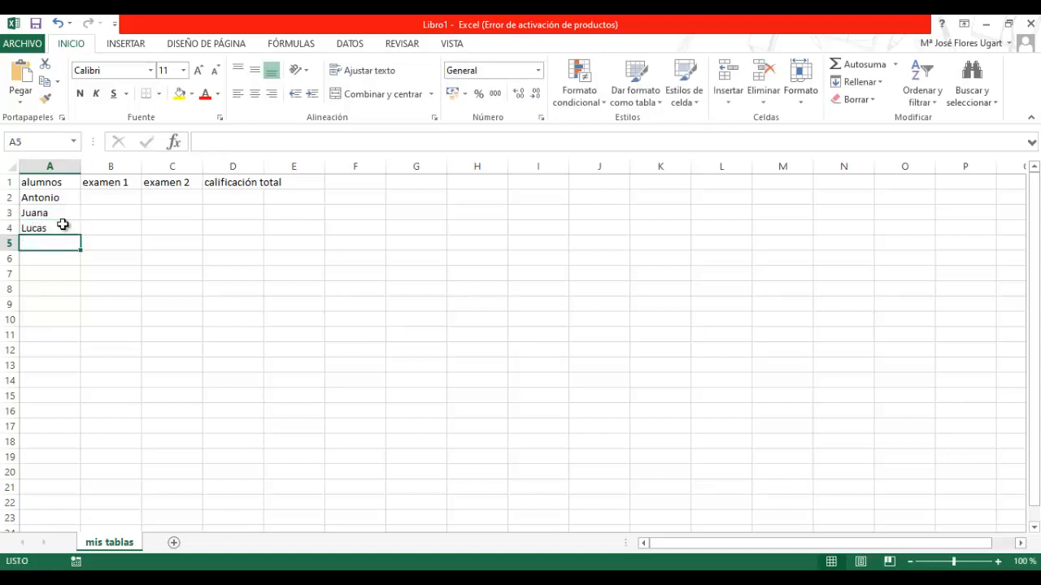
{"action": "type", "text": "Fe"}
{"action": "key", "text": "BackSpace"}
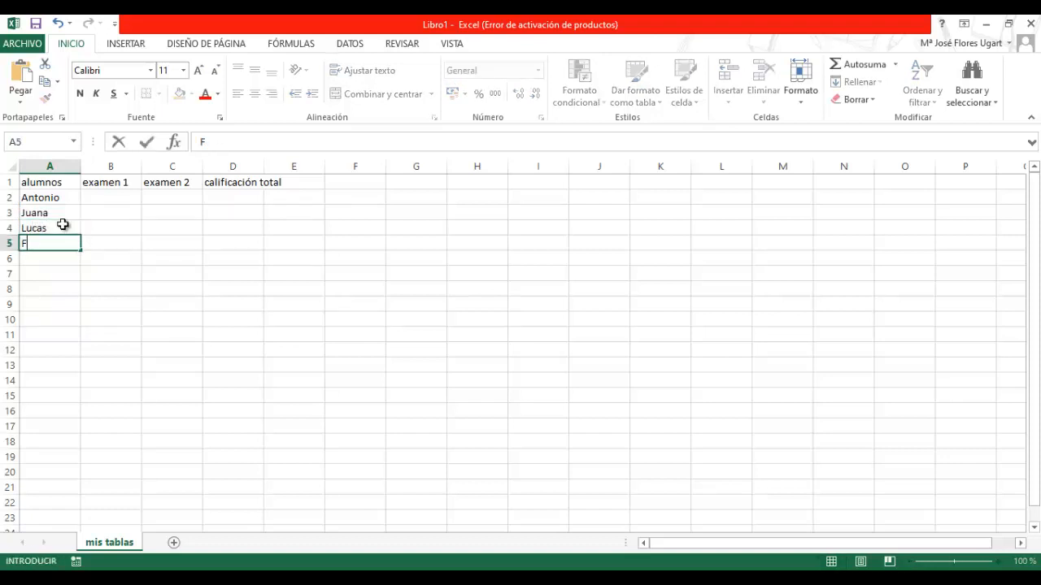
{"action": "type", "text": "élix"}
{"action": "key", "text": "Return"}
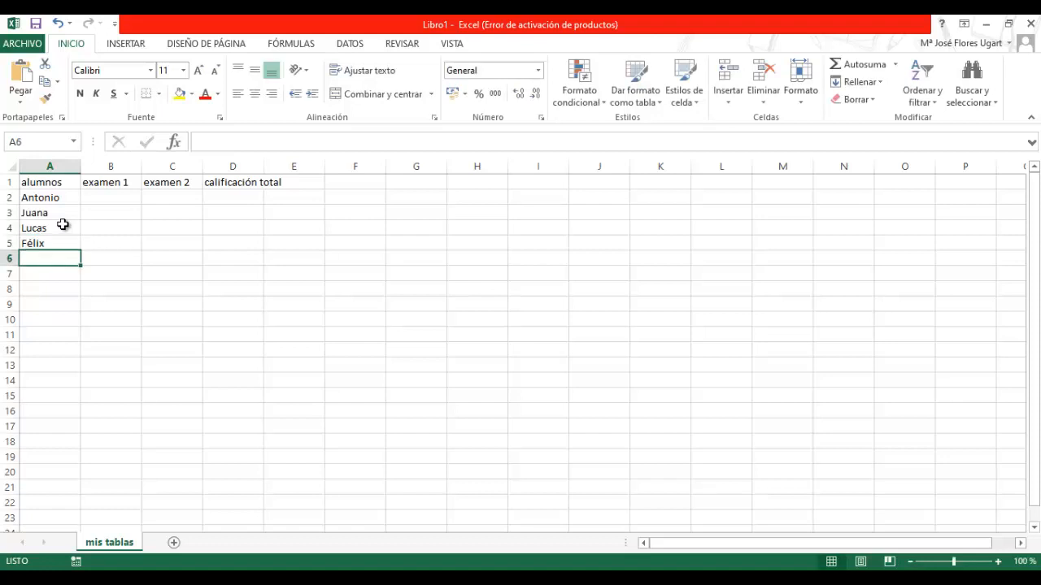
{"action": "type", "text": "Sofía"}
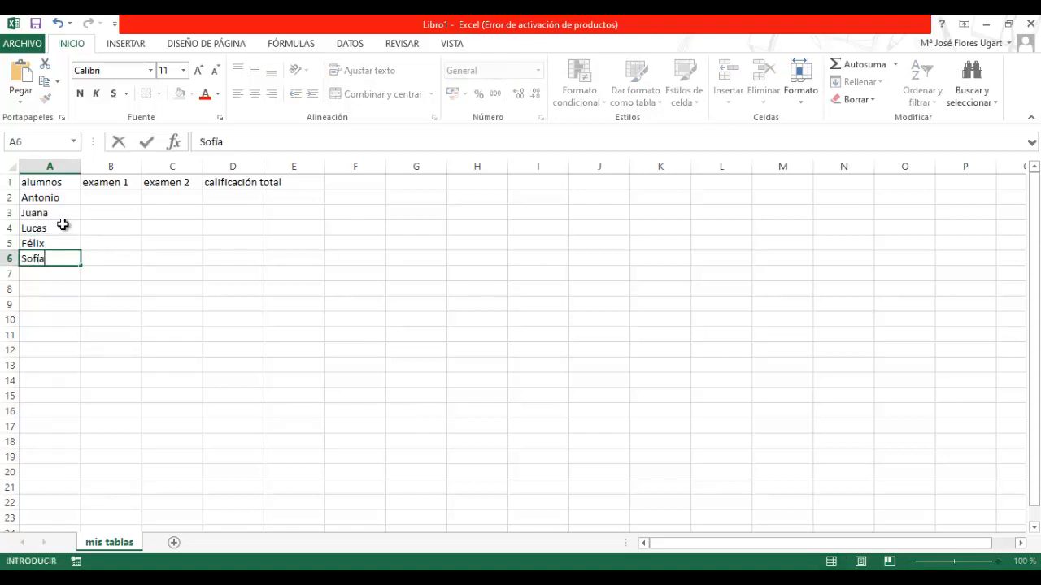
{"action": "key", "text": "Return"}
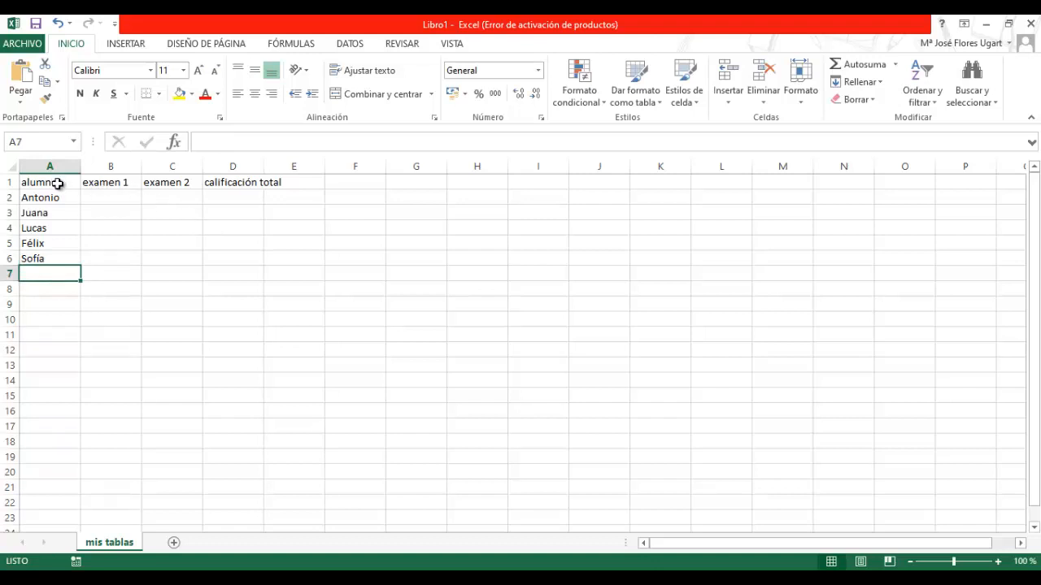
Make the header cells A1:E1 and the student column A1:A6 bold.
{"action": "left_click_drag", "start_coordinate": [58, 184], "coordinate": [282, 192]}
{"action": "left_click", "coordinate": [81, 94]}
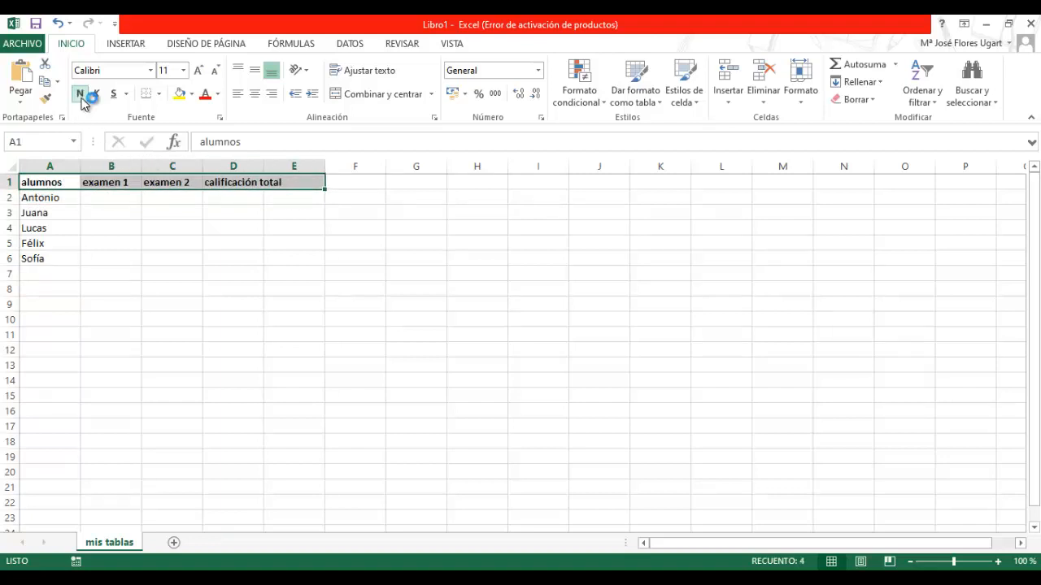
{"action": "left_click_drag", "start_coordinate": [38, 182], "coordinate": [35, 257]}
{"action": "left_click", "coordinate": [81, 94]}
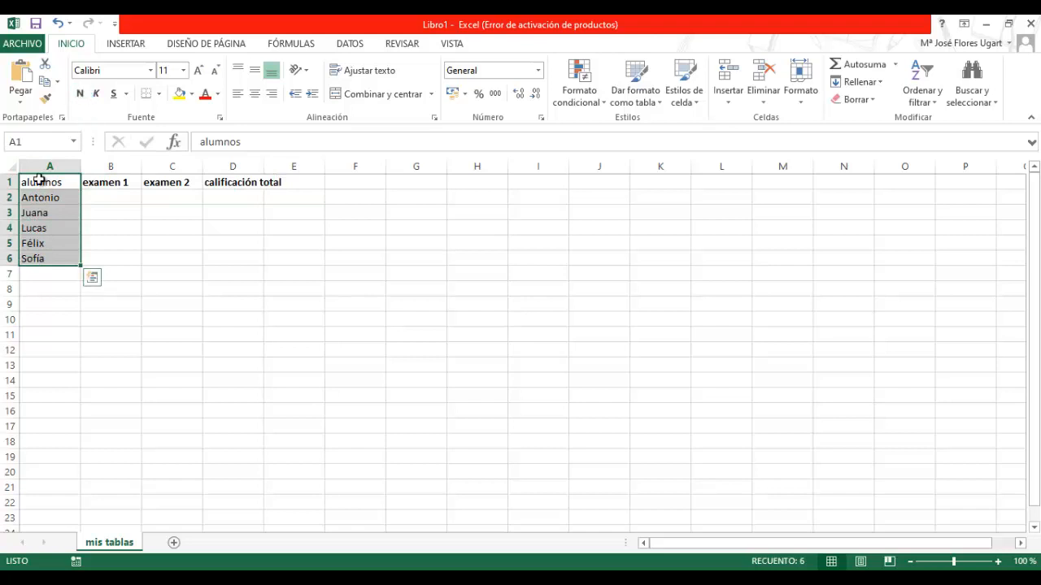
{"action": "left_click", "coordinate": [81, 94]}
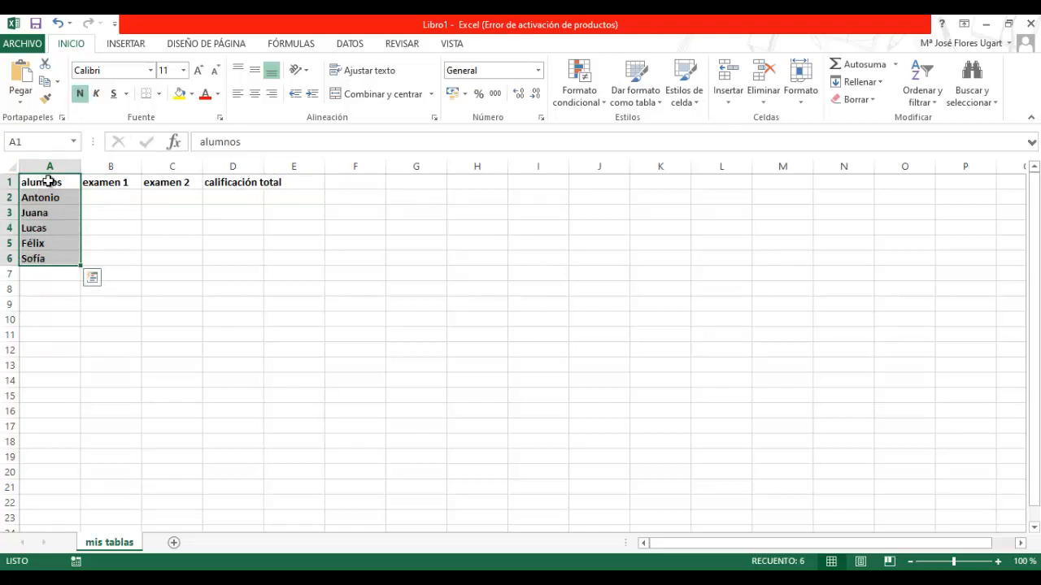
Fill the header cells A1:D1 with light blue and the student name cells A2:A6 with light green.
{"action": "left_click_drag", "start_coordinate": [49, 181], "coordinate": [247, 182]}
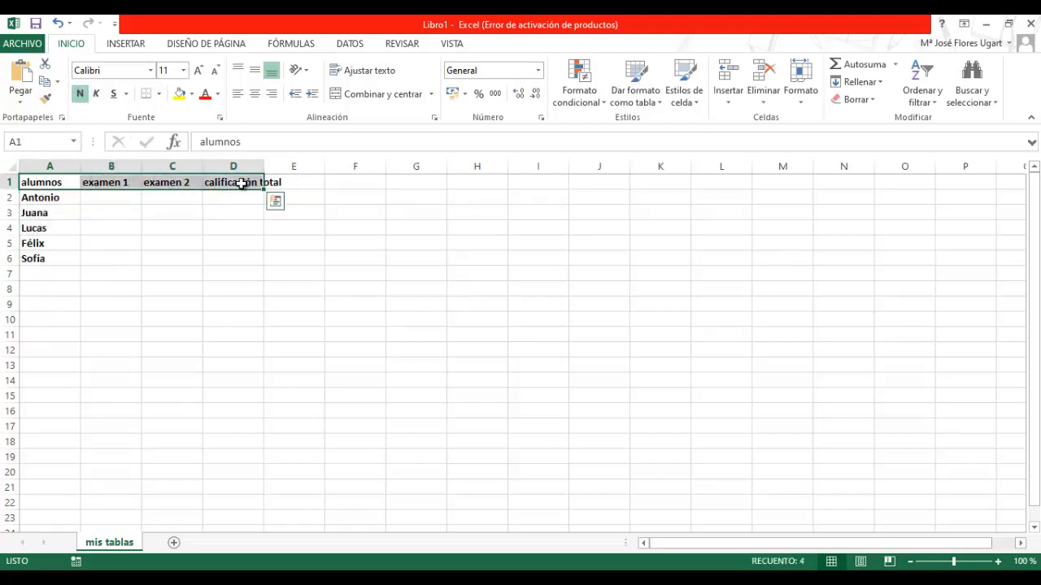
{"action": "left_click", "coordinate": [192, 94]}
{"action": "left_click", "coordinate": [257, 214]}
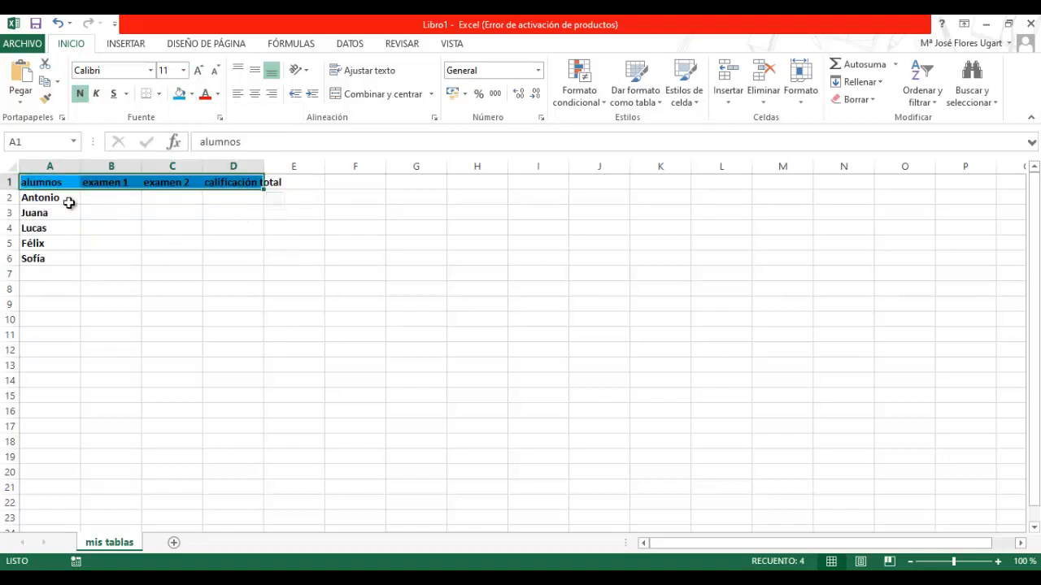
{"action": "left_click_drag", "start_coordinate": [65, 199], "coordinate": [70, 259]}
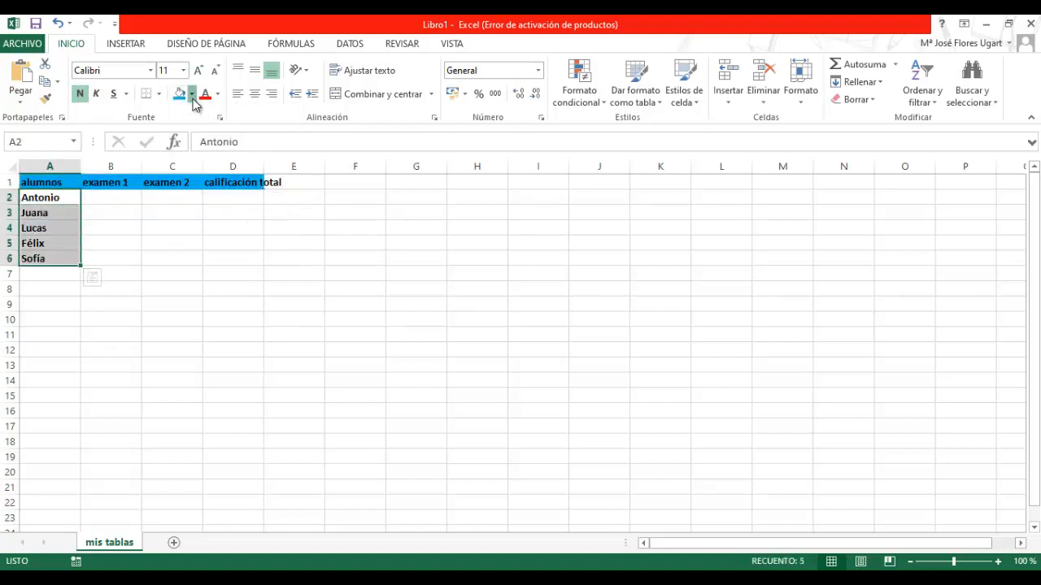
{"action": "left_click", "coordinate": [193, 96]}
{"action": "left_click", "coordinate": [234, 213]}
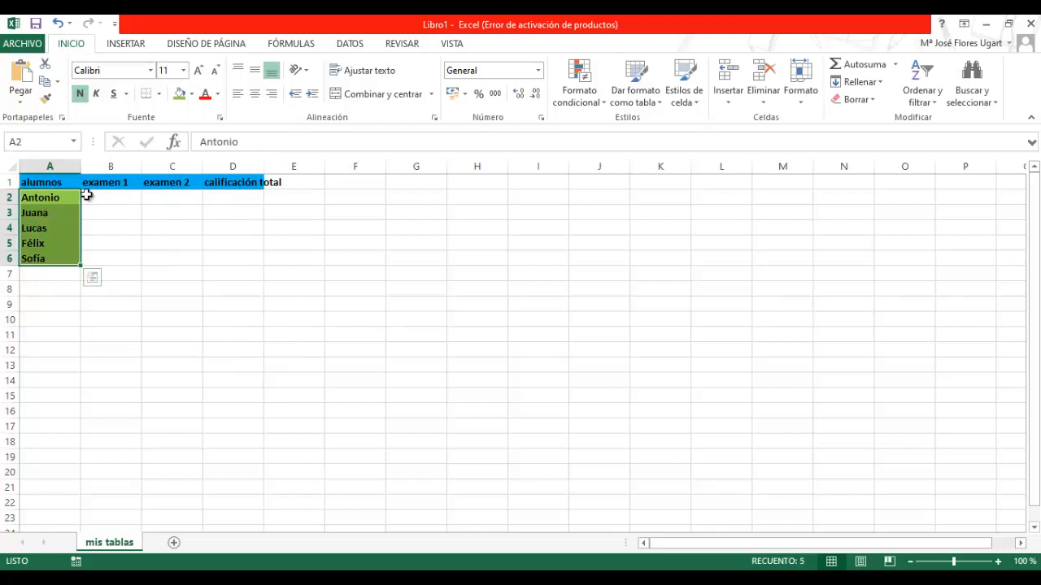
{"action": "left_click_drag", "start_coordinate": [48, 184], "coordinate": [302, 229]}
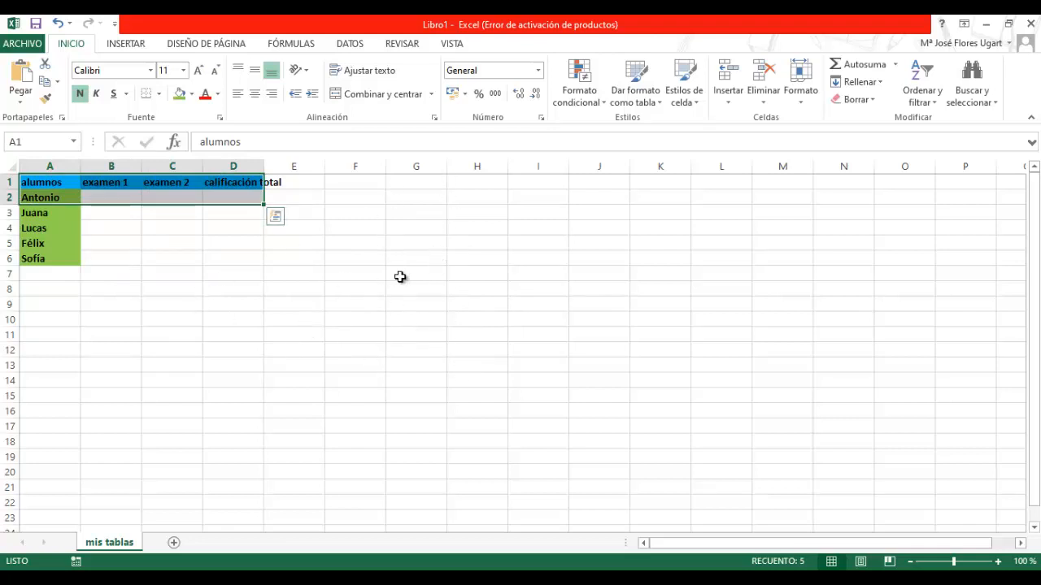
{"action": "left_click", "coordinate": [76, 184]}
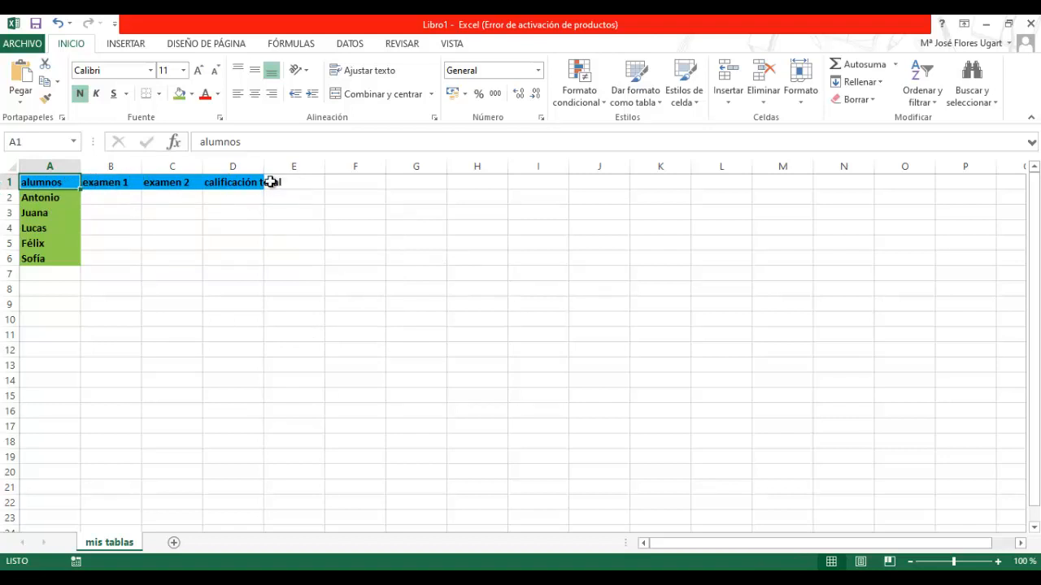
Apply all borders to the grade table range A1:D6.
{"action": "left_click_drag", "start_coordinate": [25, 184], "coordinate": [261, 256]}
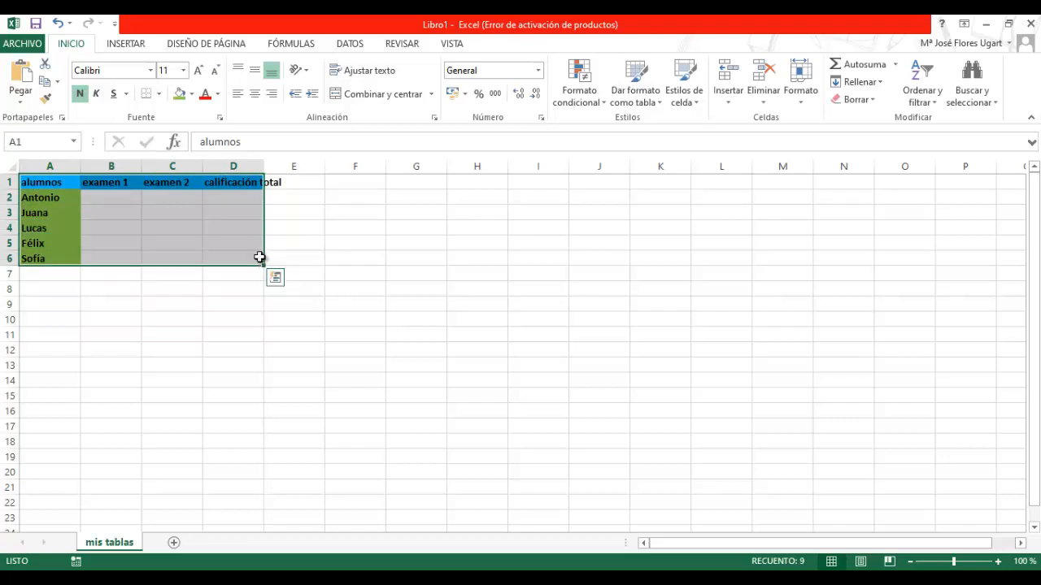
{"action": "left_click", "coordinate": [159, 94]}
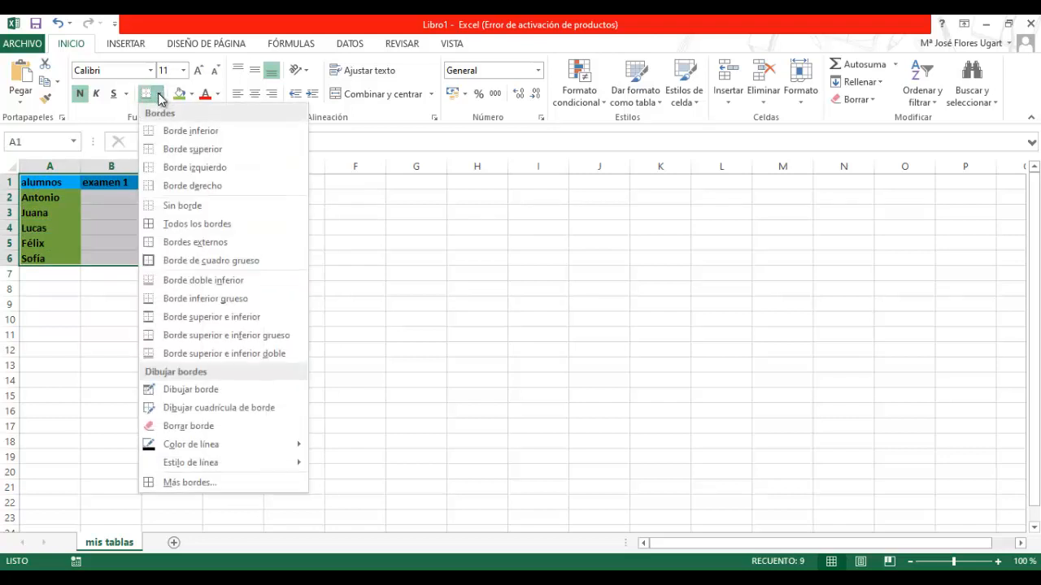
{"action": "left_click", "coordinate": [209, 229]}
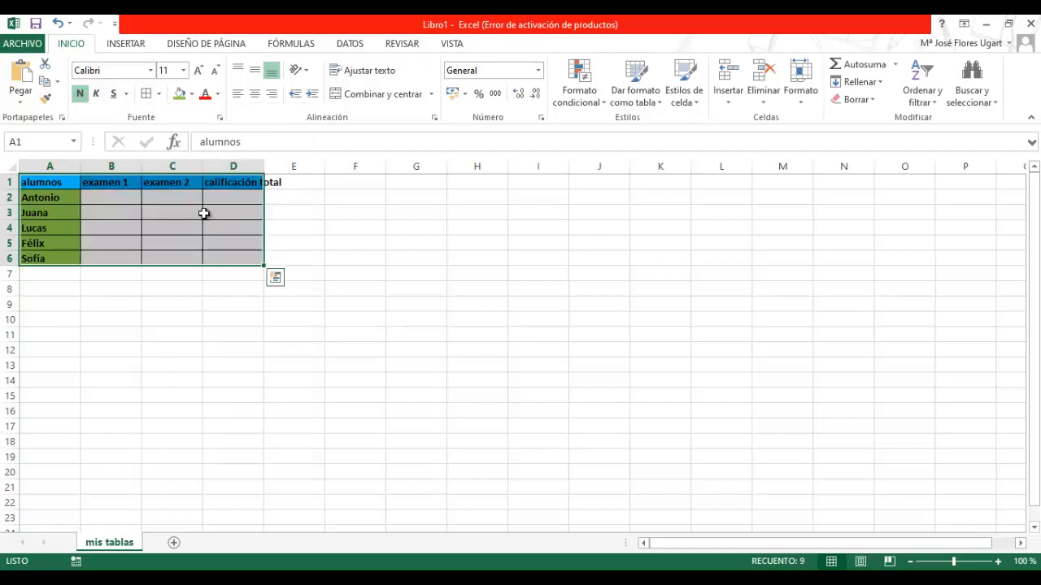
{"action": "left_click", "coordinate": [159, 94]}
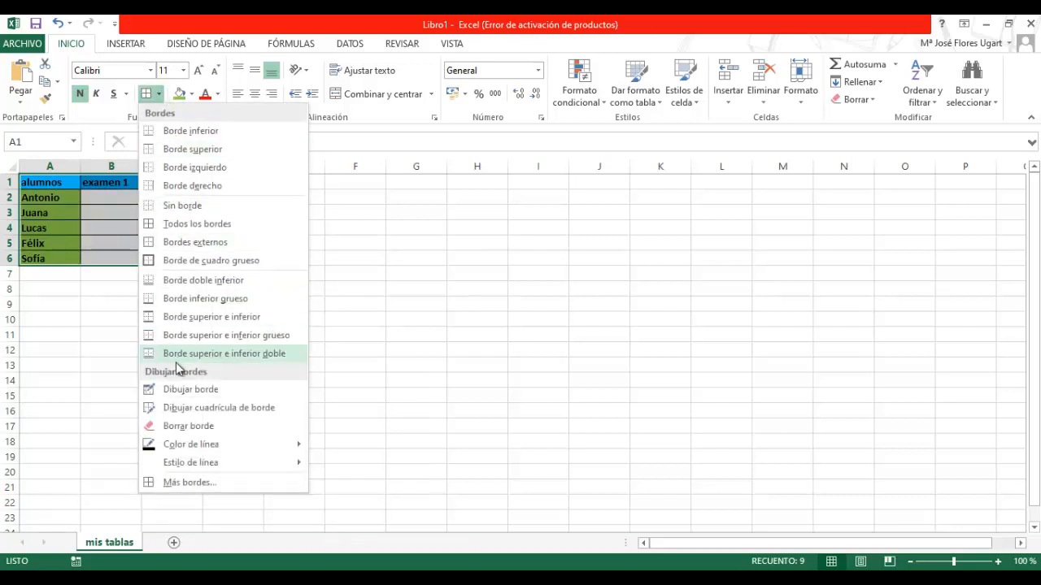
{"action": "mouse_move", "coordinate": [184, 452]}
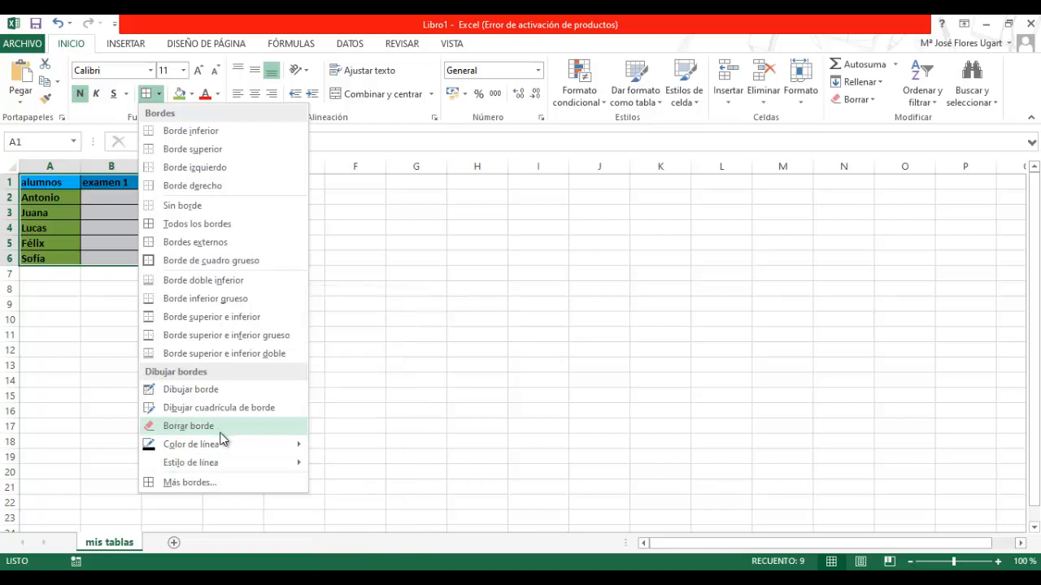
{"action": "mouse_move", "coordinate": [215, 463]}
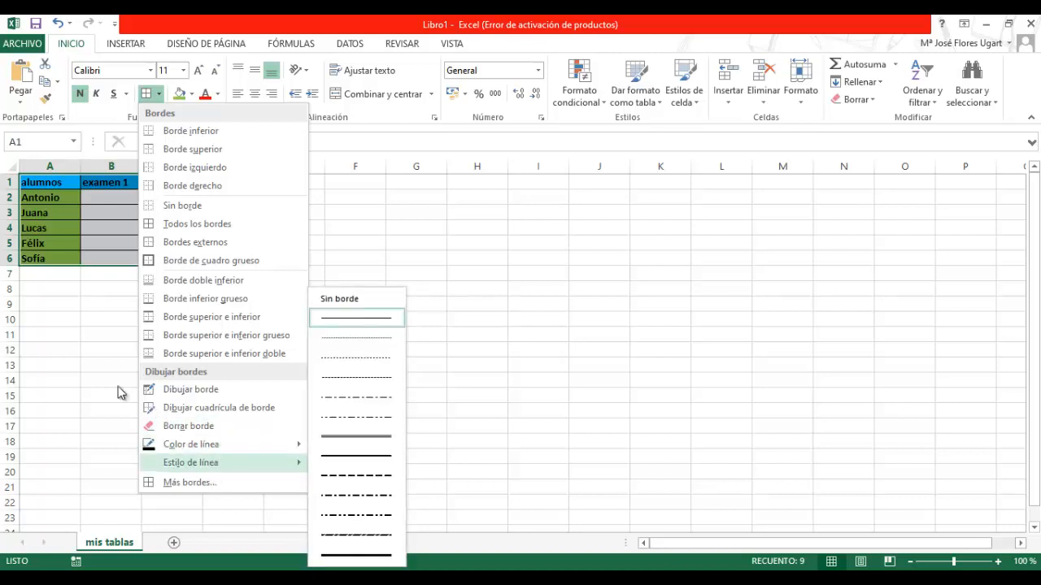
{"action": "mouse_move", "coordinate": [254, 452]}
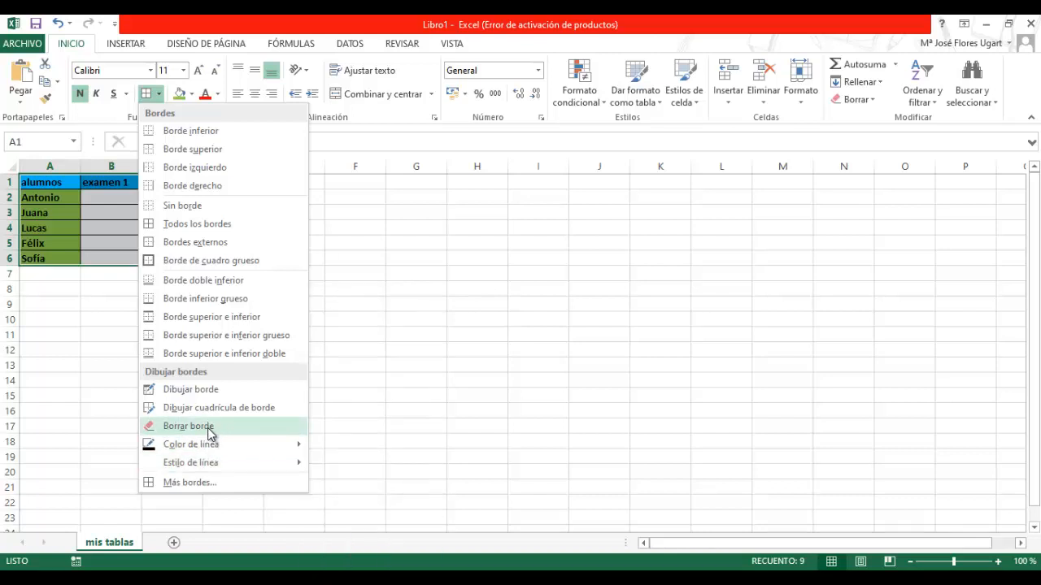
{"action": "left_click", "coordinate": [96, 236]}
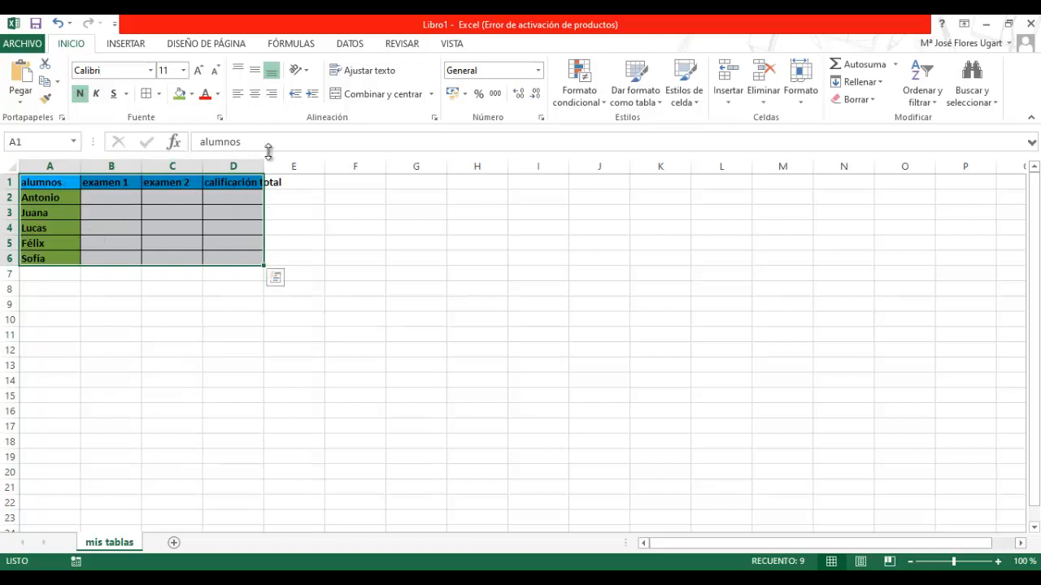
Check in the formula bar which of cells C1, D1 and E1 holds the overflowing header text.
{"action": "left_click", "coordinate": [234, 183]}
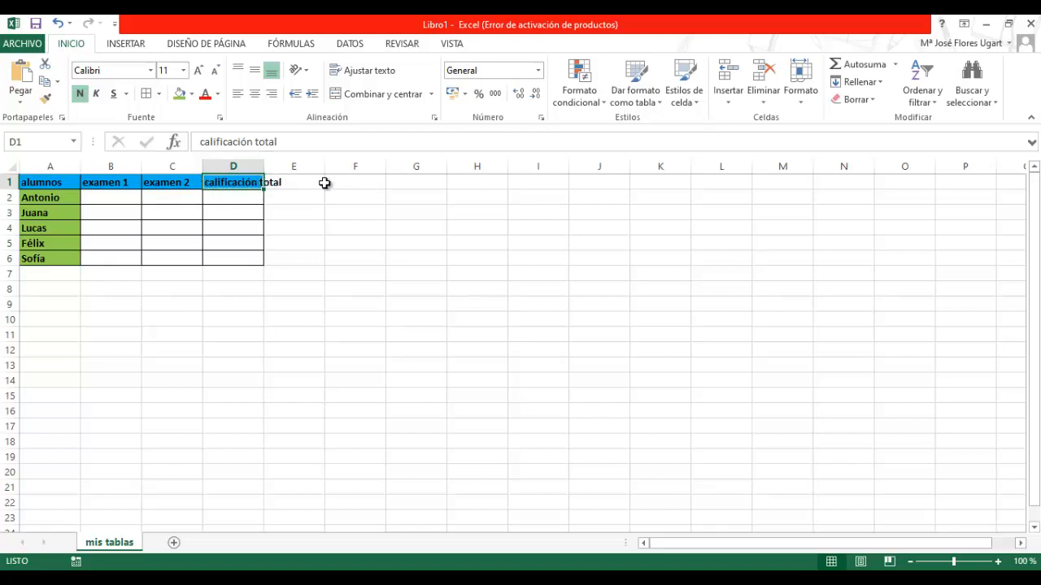
{"action": "left_click", "coordinate": [237, 184]}
{"action": "left_click", "coordinate": [304, 182]}
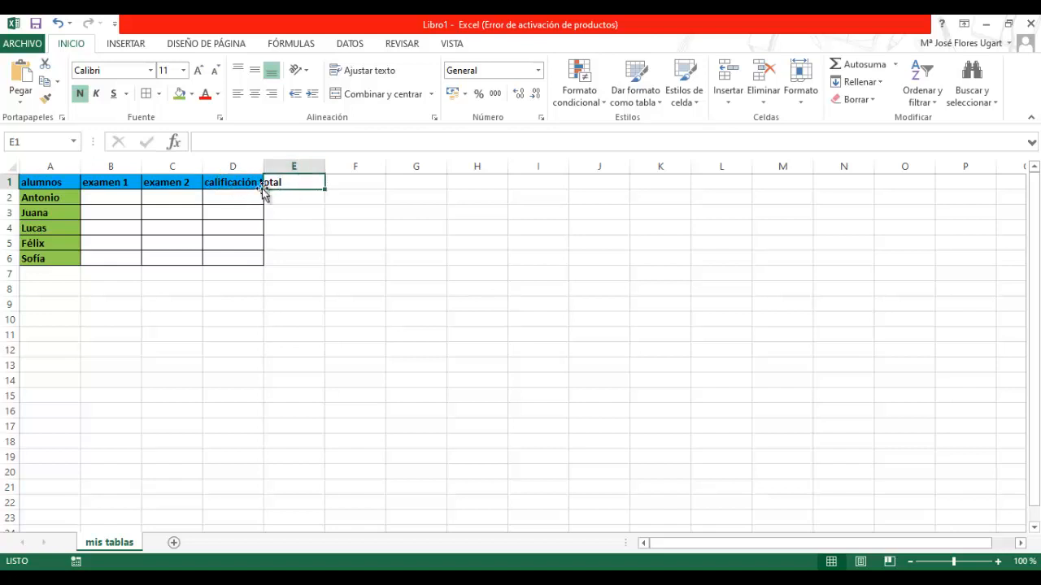
{"action": "left_click", "coordinate": [251, 182]}
{"action": "left_click", "coordinate": [186, 180]}
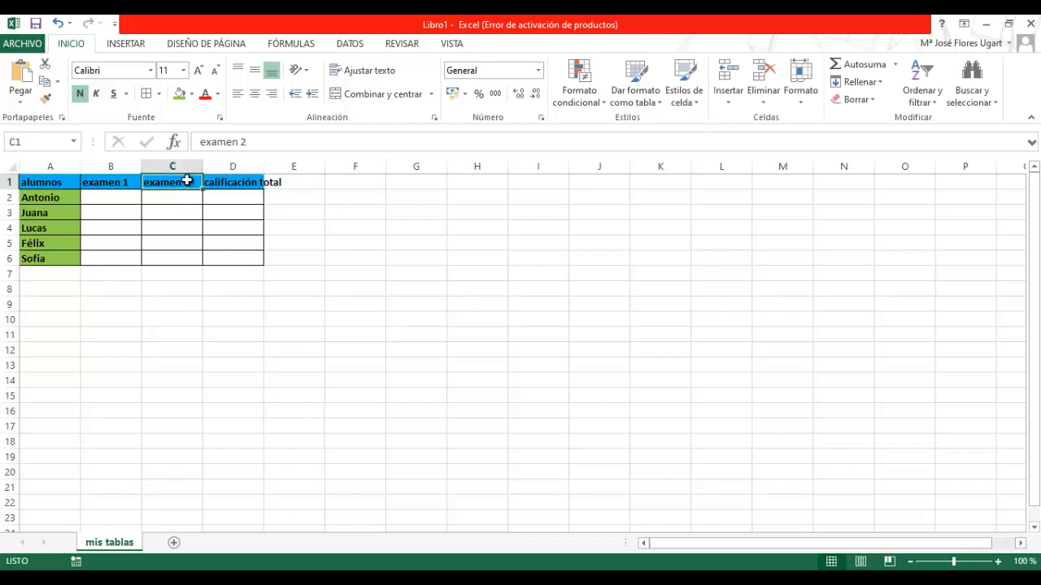
{"action": "left_click", "coordinate": [213, 141]}
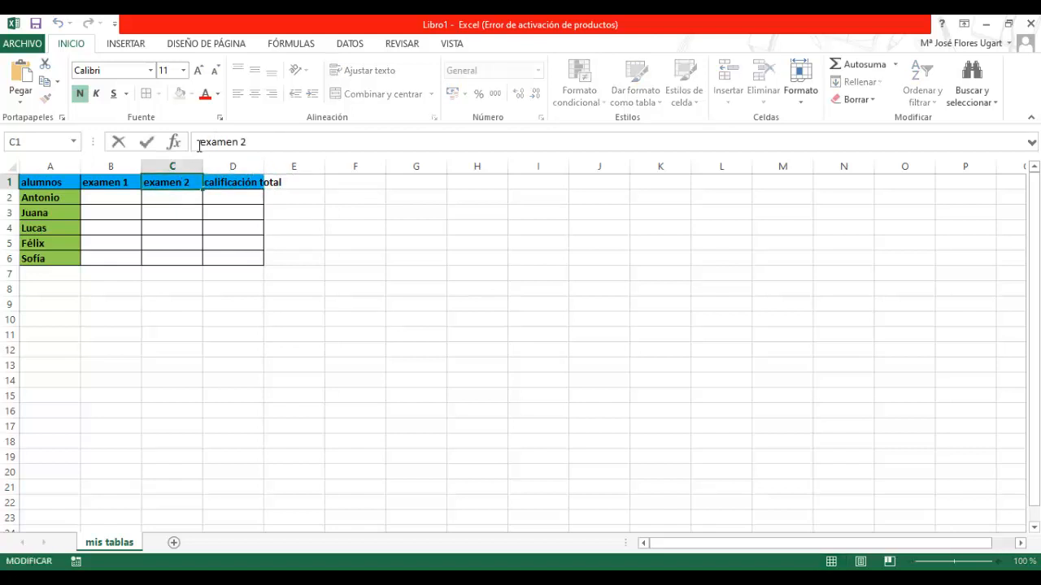
Extend the header in D1 to "calificación total de final de trimestre de cada alumno del grupo de ciclo de grado superior".
{"action": "left_click", "coordinate": [231, 181]}
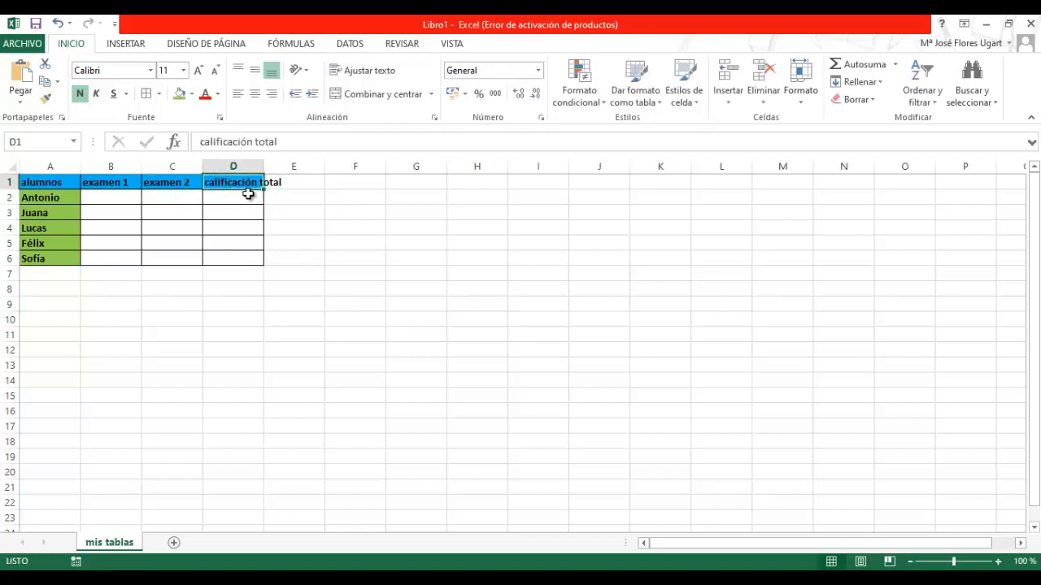
{"action": "left_click", "coordinate": [288, 143]}
{"action": "type", "text": "de fi"}
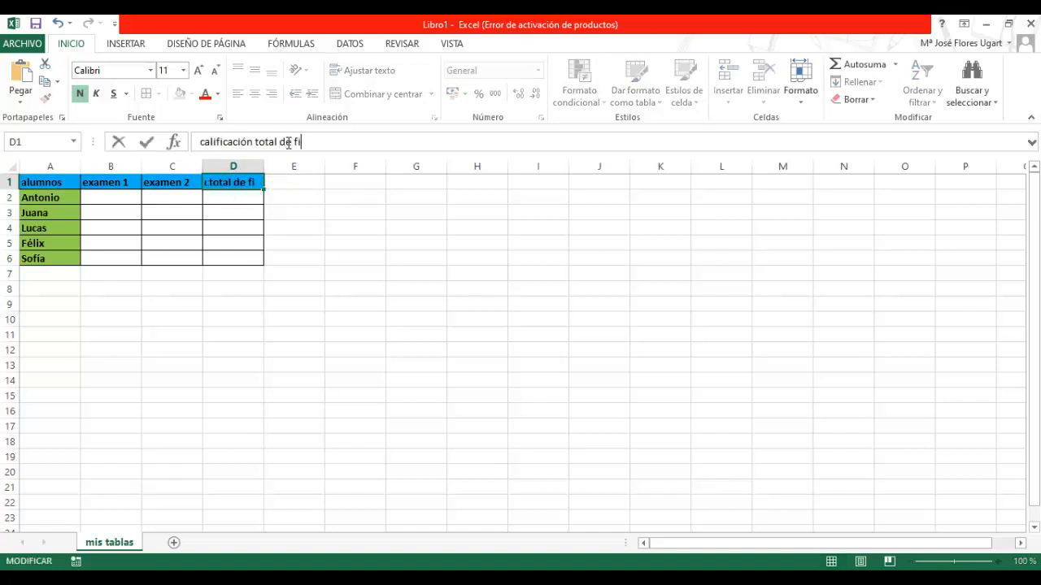
{"action": "type", "text": "nal de trimestre d"}
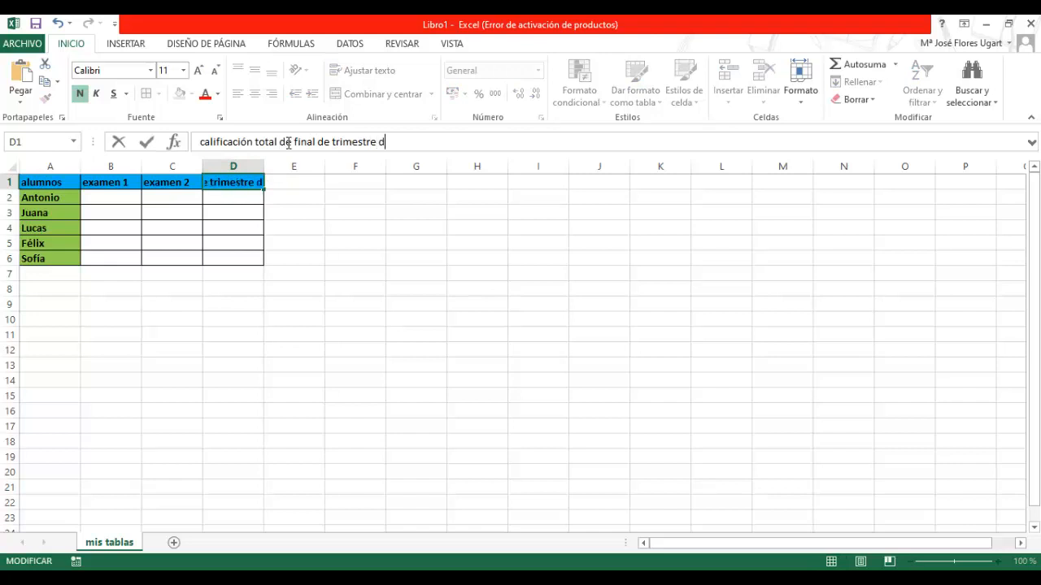
{"action": "type", "text": "e cada alumno d"}
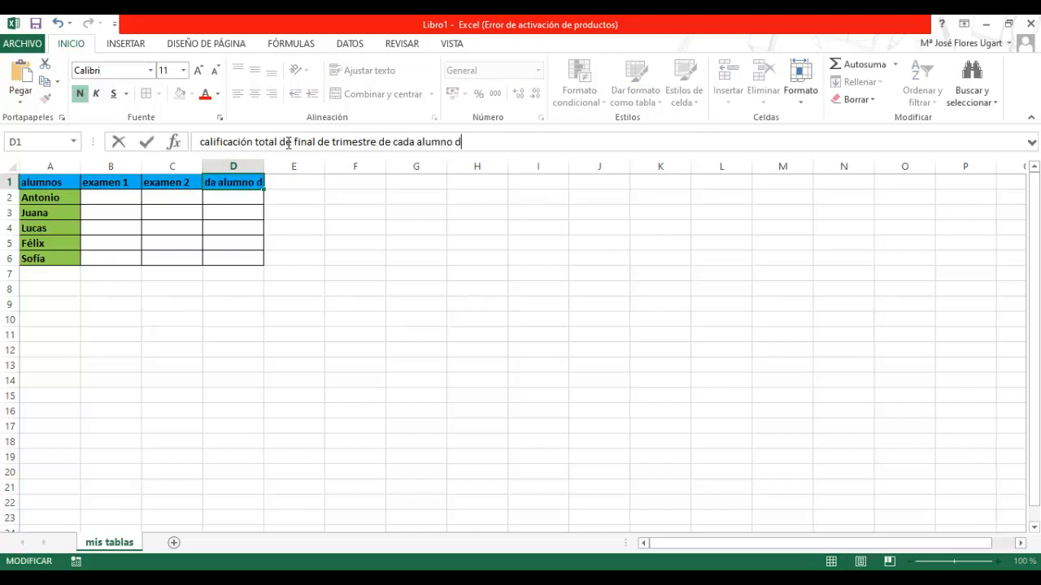
{"action": "type", "text": "el grupo de "}
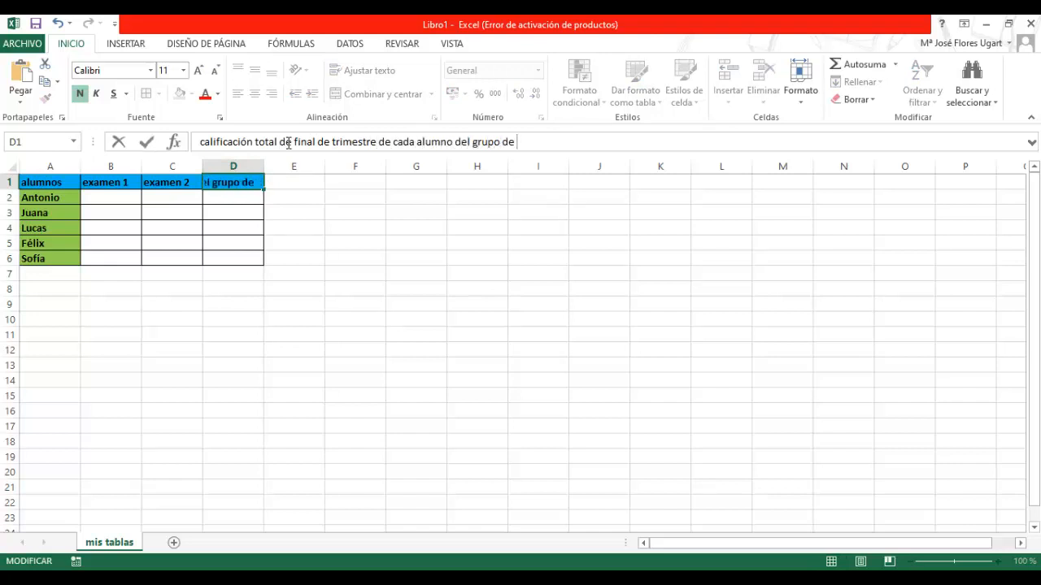
{"action": "type", "text": "ciclo de grado superior"}
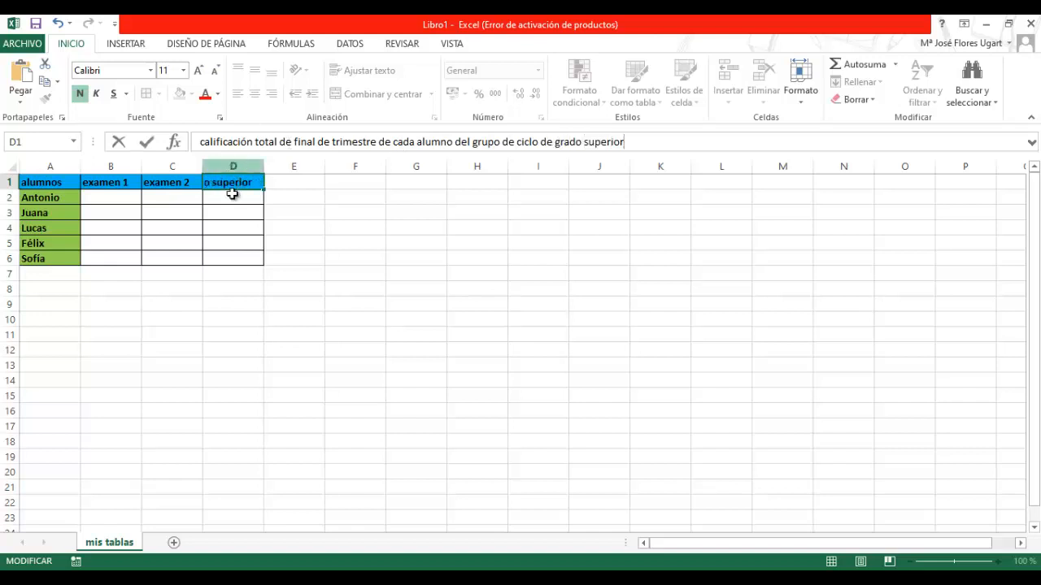
{"action": "left_click", "coordinate": [174, 182]}
{"action": "left_click", "coordinate": [249, 182]}
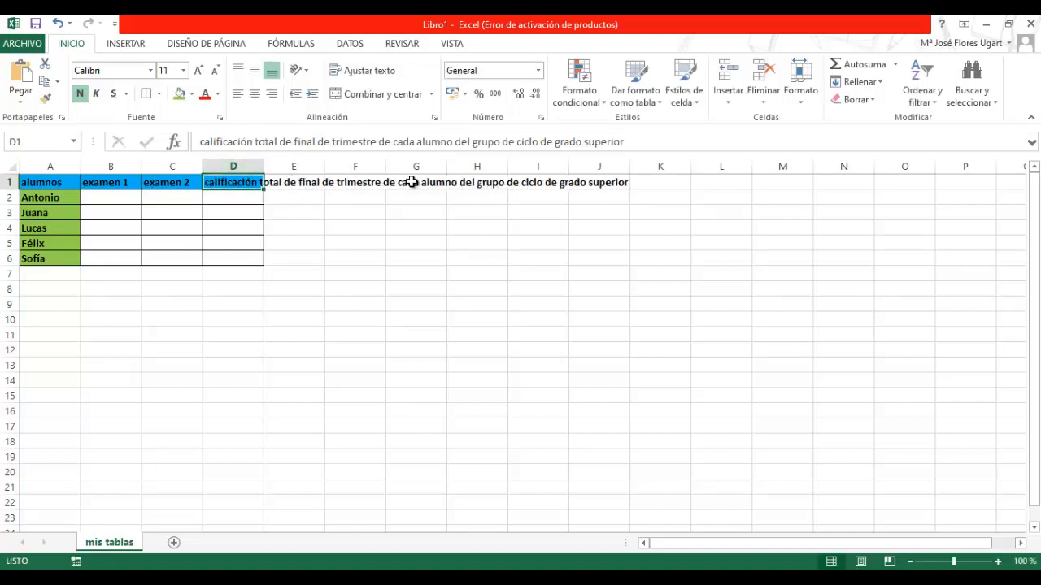
Enter the column header "redondeo" in cell E1.
{"action": "left_click", "coordinate": [300, 183]}
{"action": "type", "text": "redondeo"}
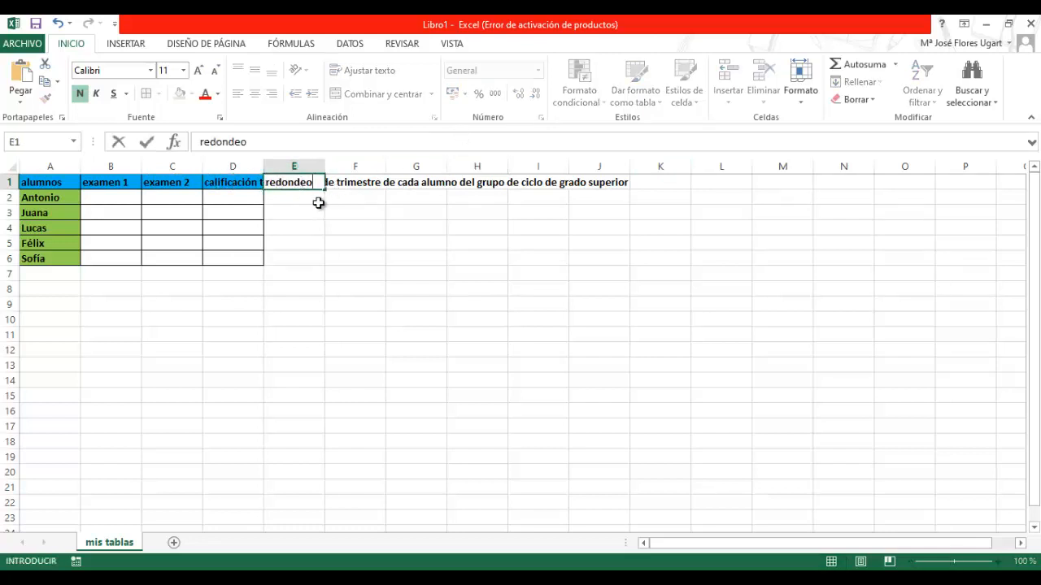
{"action": "key", "text": "Return"}
Review the full contents of header cells D1, C1 and E1 in the formula bar.
{"action": "left_click", "coordinate": [244, 182]}
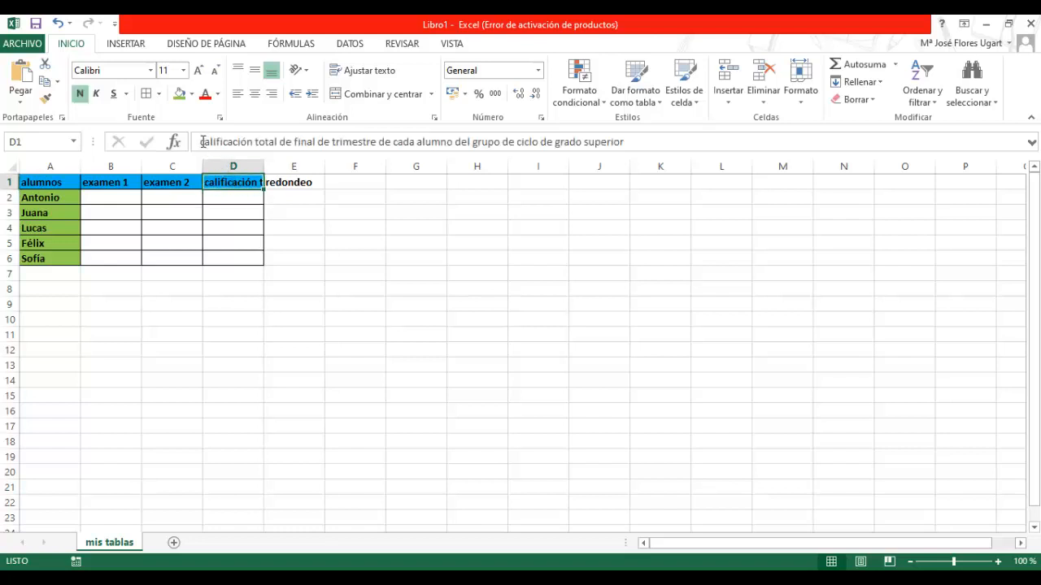
{"action": "left_click_drag", "start_coordinate": [203, 142], "coordinate": [618, 140]}
{"action": "left_click", "coordinate": [652, 144]}
{"action": "triple_click", "coordinate": [651, 144]}
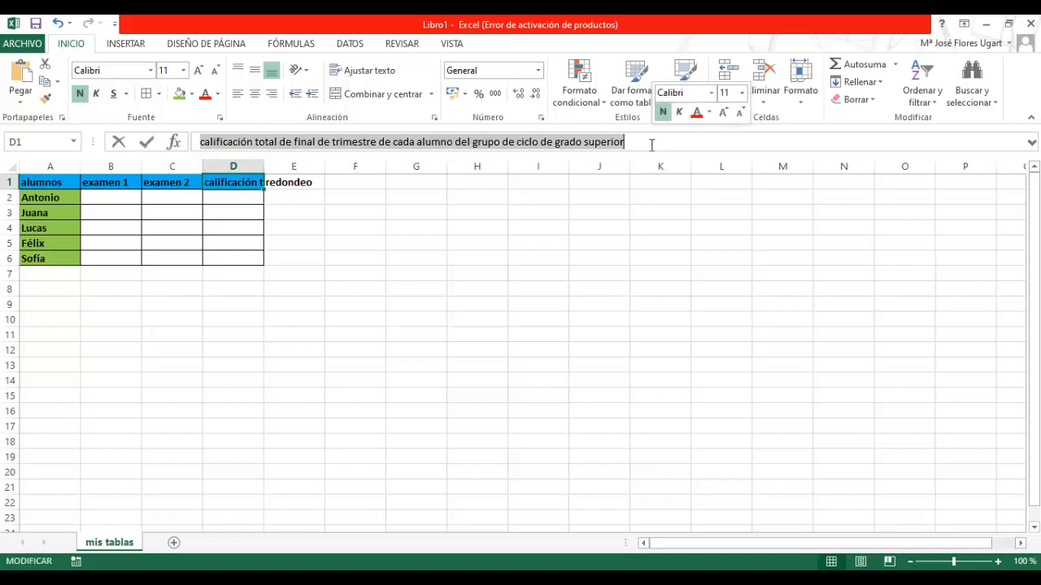
{"action": "left_click", "coordinate": [174, 181]}
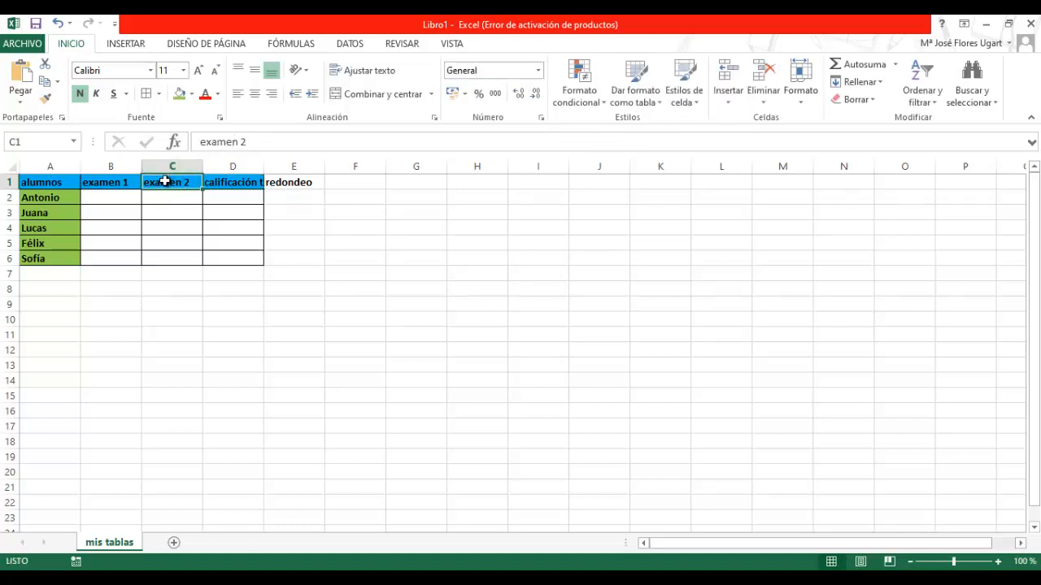
{"action": "left_click_drag", "start_coordinate": [200, 143], "coordinate": [301, 154]}
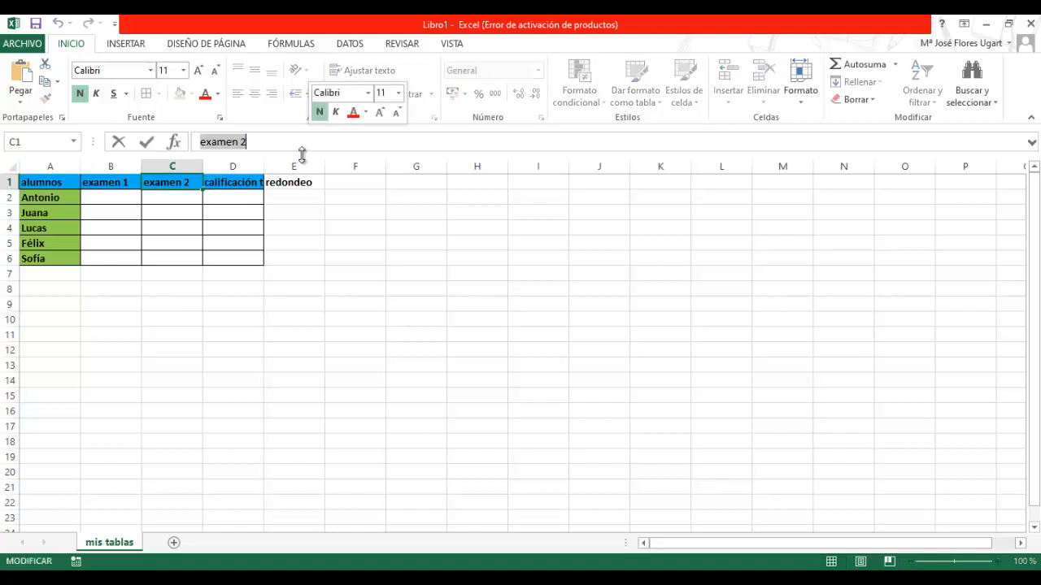
{"action": "left_click", "coordinate": [299, 182]}
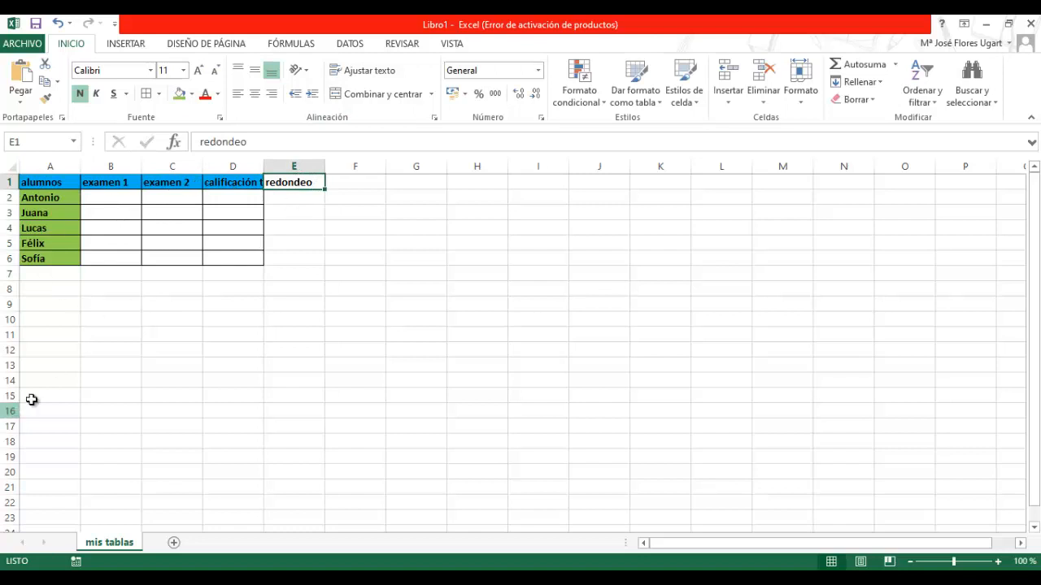
Shorten the header in D1 back to "calificación total" by deleting the text added after it.
{"action": "left_click", "coordinate": [248, 182]}
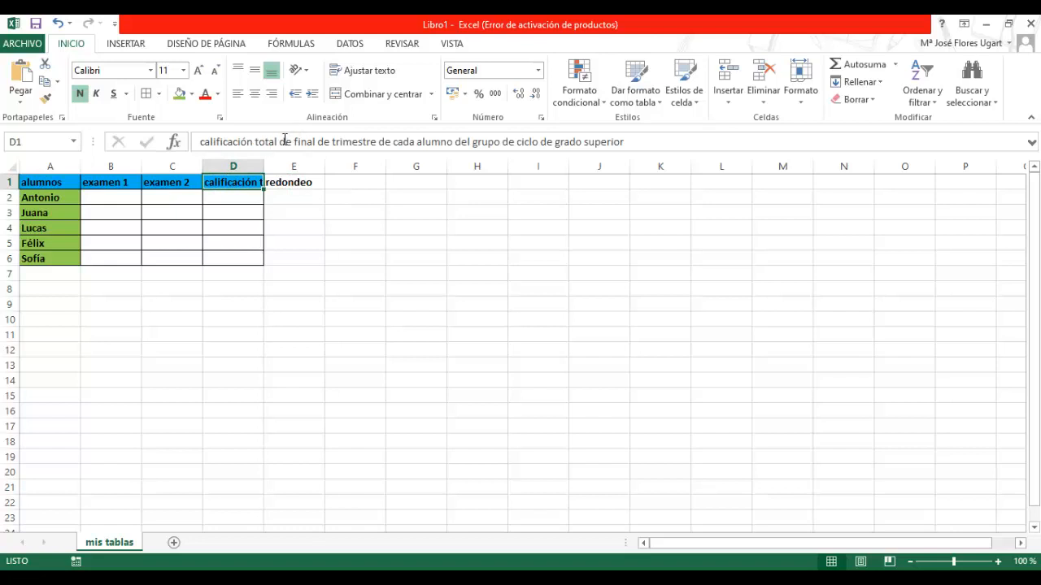
{"action": "left_click_drag", "start_coordinate": [279, 141], "coordinate": [646, 145]}
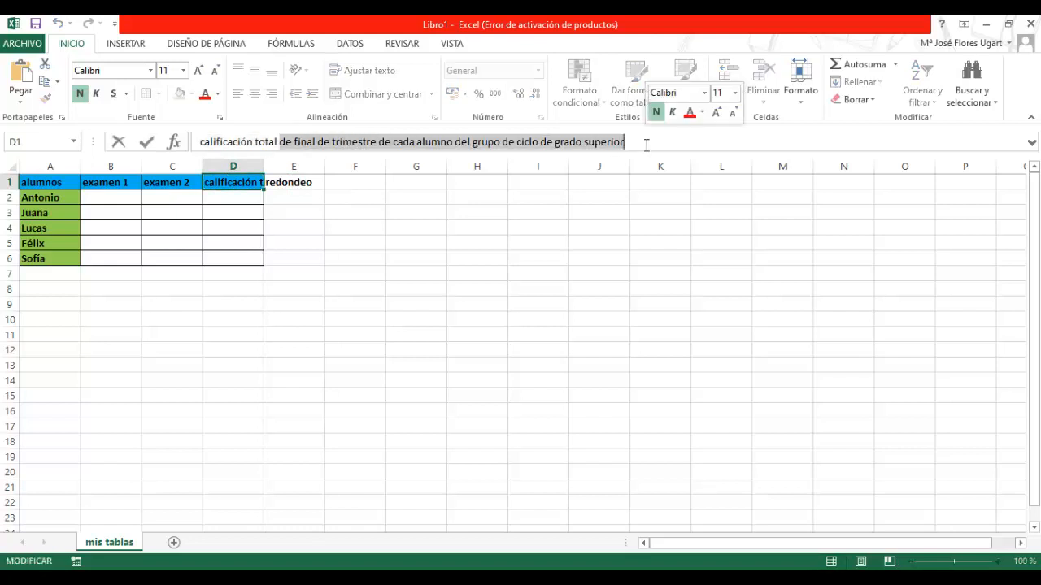
{"action": "key", "text": "BackSpace"}
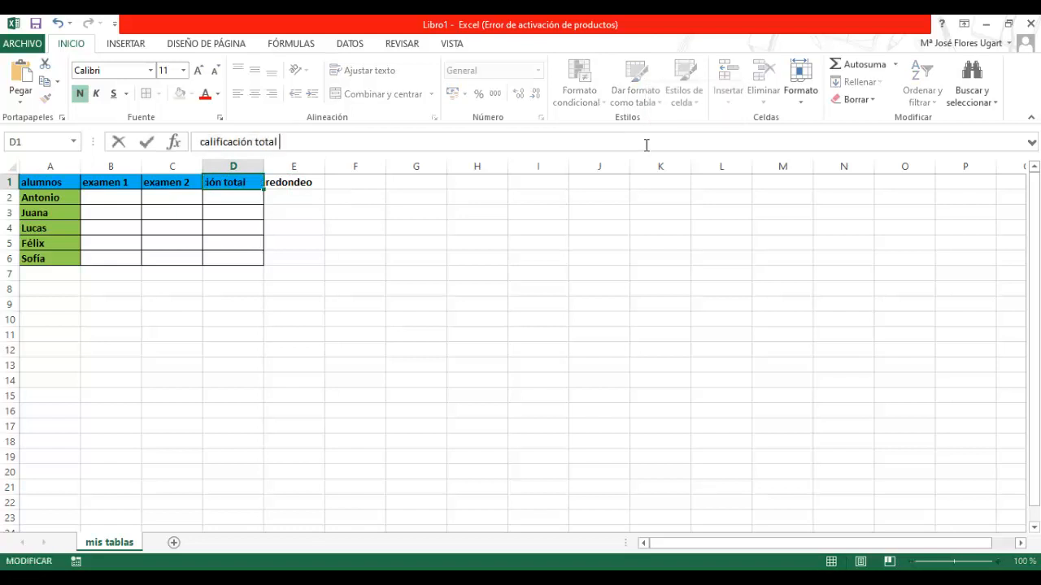
{"action": "left_click", "coordinate": [209, 199]}
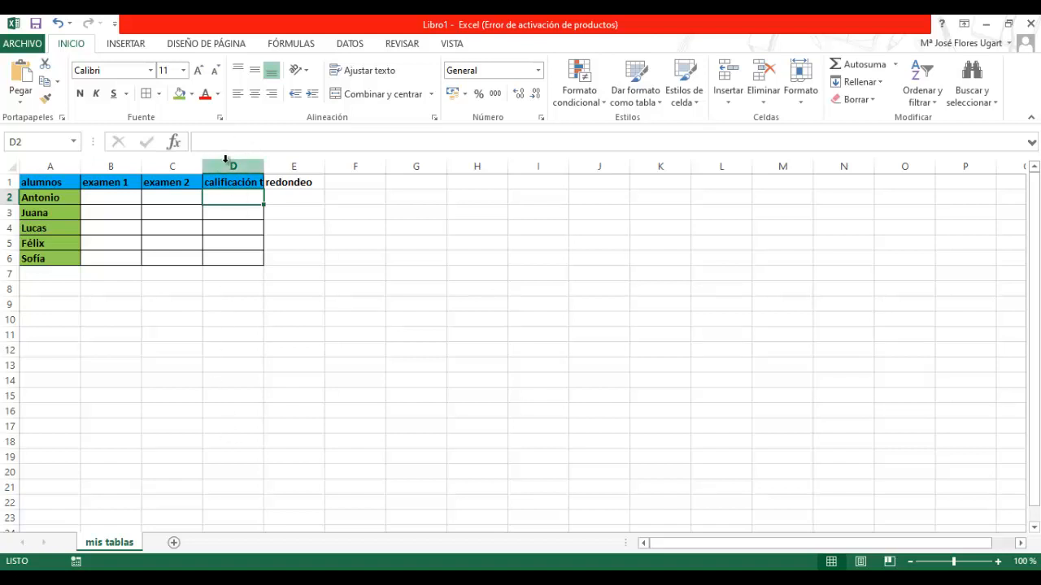
{"action": "left_click", "coordinate": [225, 162]}
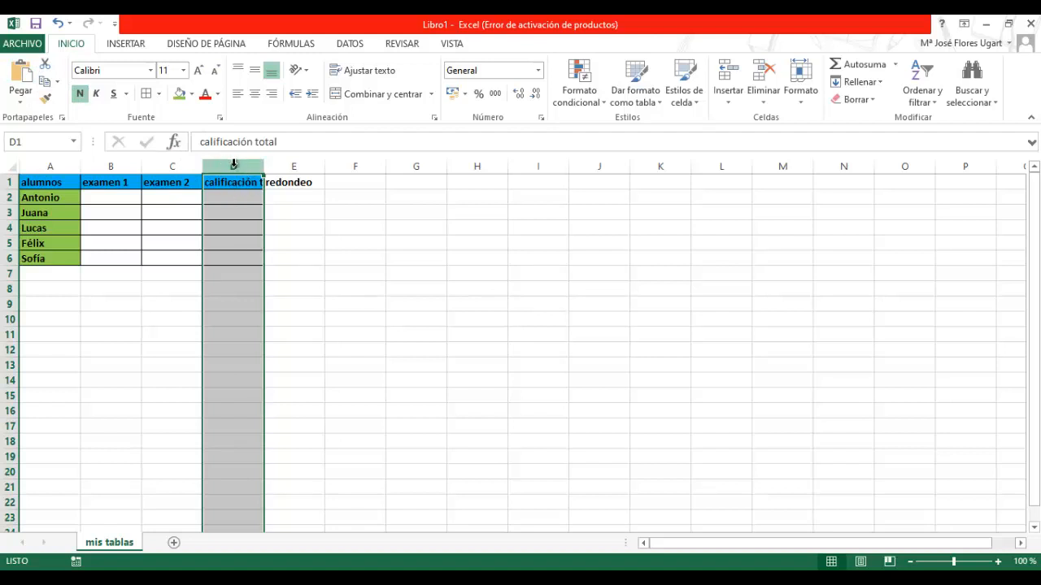
{"action": "left_click", "coordinate": [9, 197]}
{"action": "left_click", "coordinate": [6, 212]}
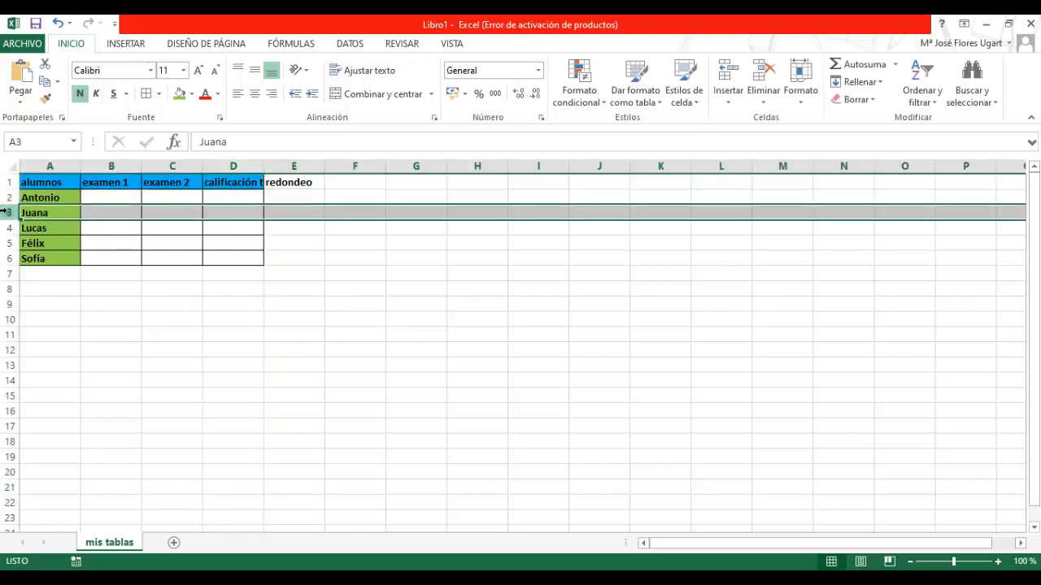
{"action": "left_click", "coordinate": [234, 184]}
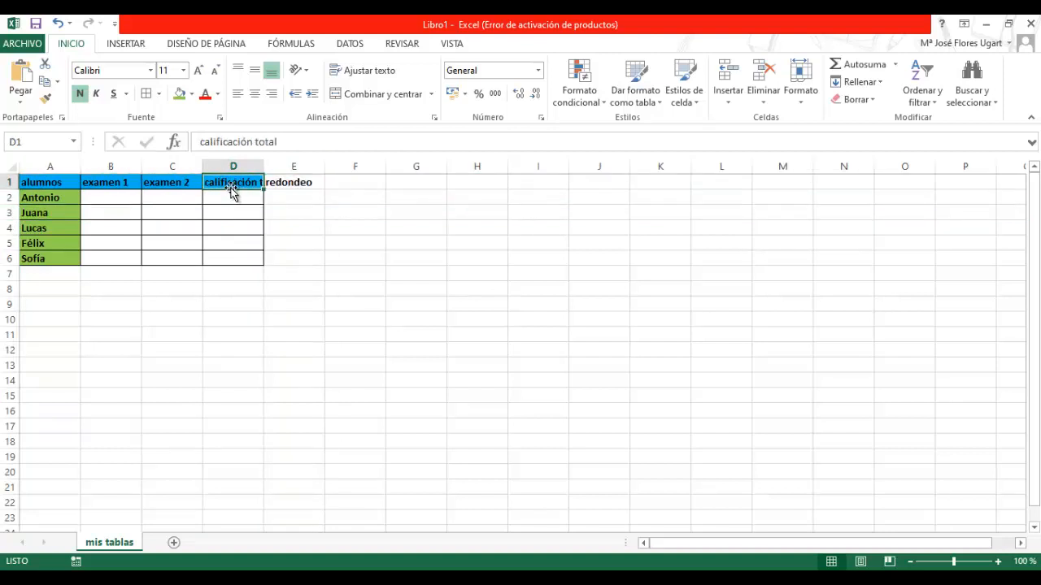
{"action": "mouse_move", "coordinate": [240, 179]}
{"action": "left_mouse_down"}
{"action": "mouse_move", "coordinate": [233, 244]}
{"action": "mouse_move", "coordinate": [247, 255]}
{"action": "mouse_move", "coordinate": [305, 253]}
{"action": "mouse_move", "coordinate": [318, 298]}
{"action": "mouse_move", "coordinate": [395, 318]}
{"action": "mouse_move", "coordinate": [409, 345]}
{"action": "mouse_move", "coordinate": [219, 242]}
{"action": "mouse_move", "coordinate": [249, 186]}
{"action": "left_mouse_up"}
Widen column D to fit the "calificación total" header and narrow column C slightly.
{"action": "left_click_drag", "start_coordinate": [264, 165], "coordinate": [264, 165]}
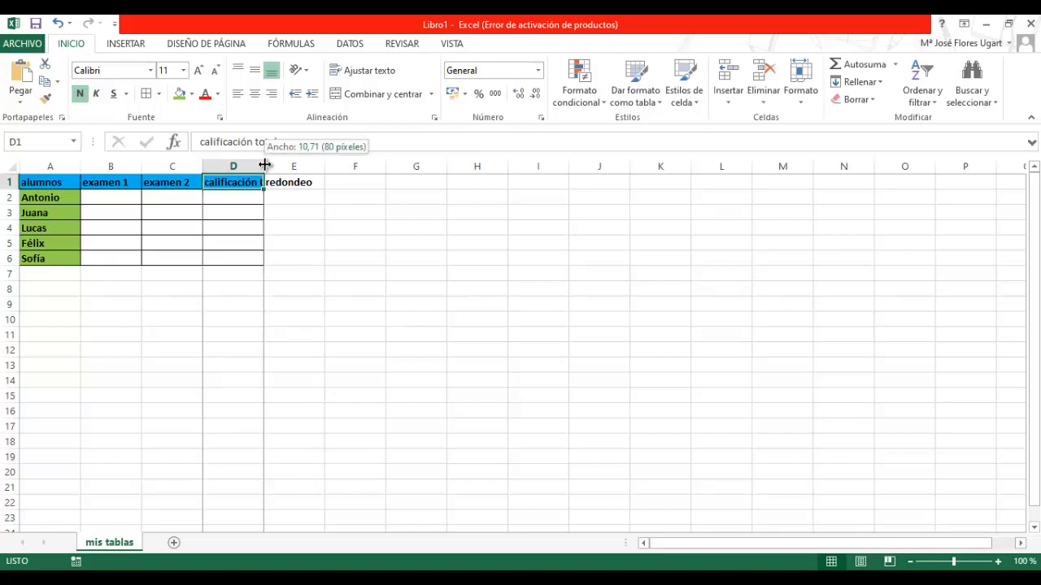
{"action": "left_click_drag", "start_coordinate": [265, 165], "coordinate": [294, 166]}
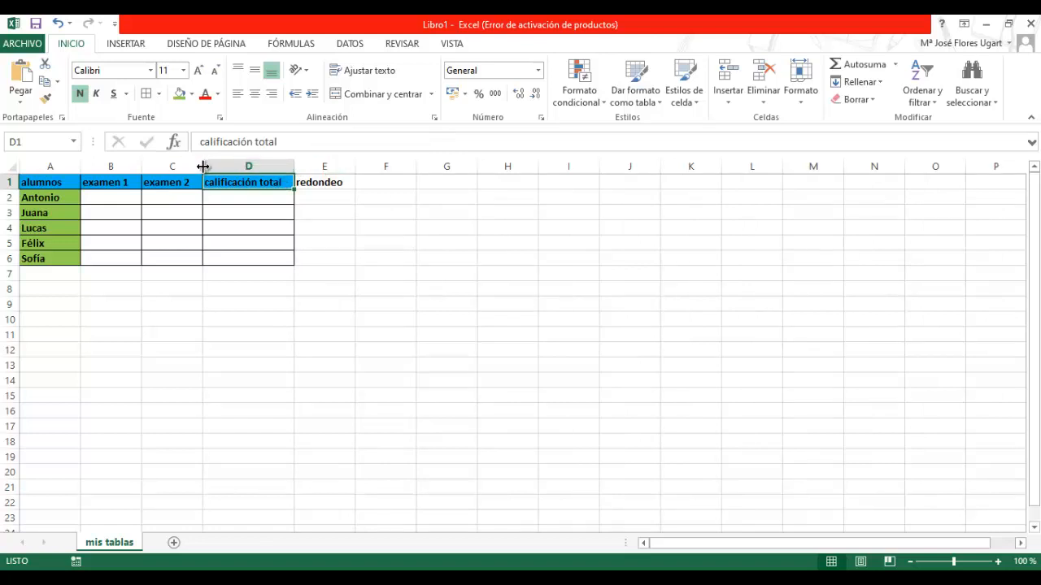
{"action": "mouse_move", "coordinate": [202, 166]}
{"action": "left_mouse_down"}
{"action": "mouse_move", "coordinate": [168, 166]}
{"action": "mouse_move", "coordinate": [197, 168]}
{"action": "left_mouse_up"}
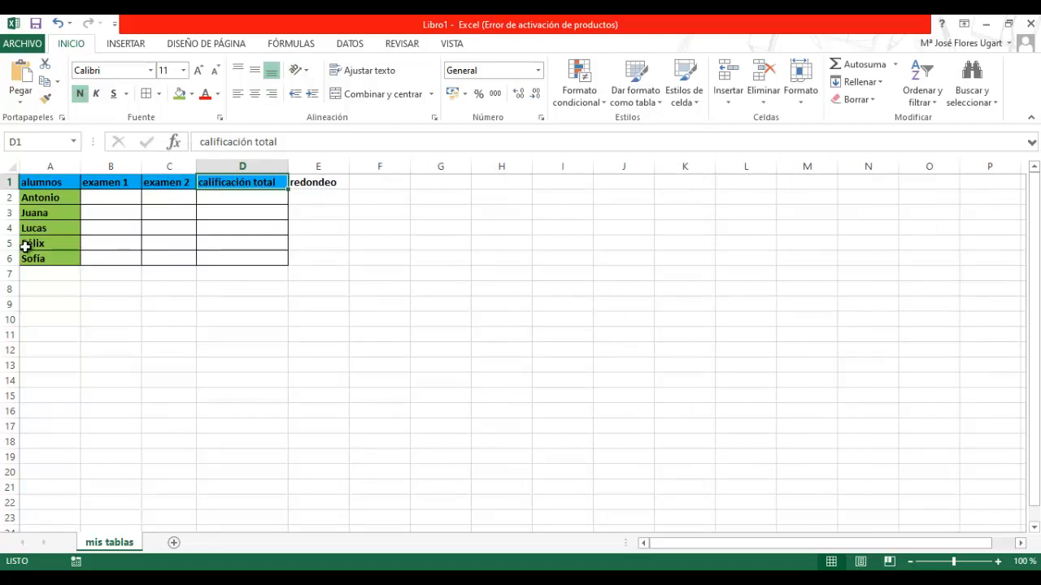
Rotate the text of header cells A1:D1 upwards with the "Girar texto hacia arriba" orientation.
{"action": "left_click", "coordinate": [100, 182]}
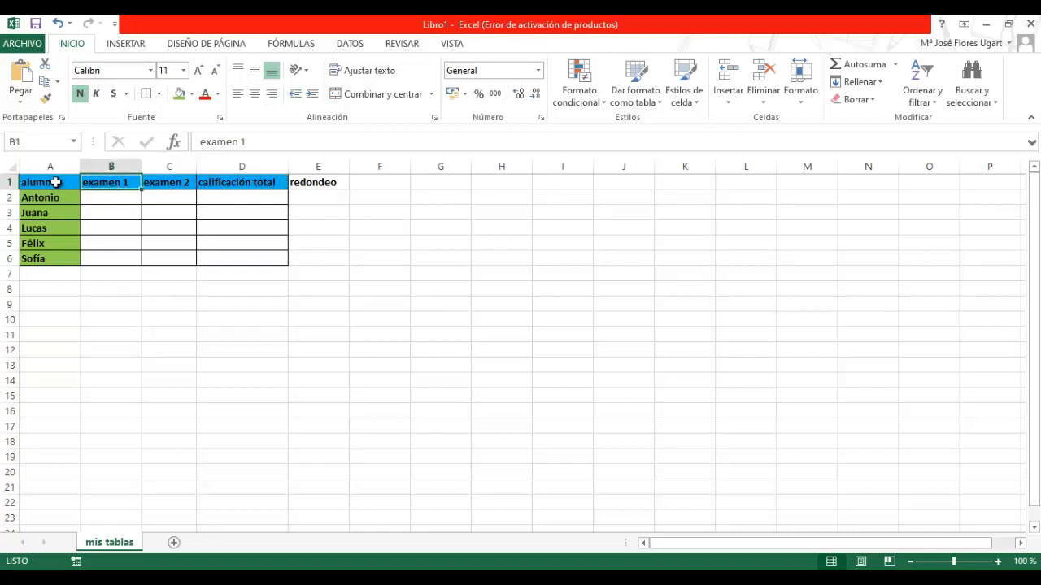
{"action": "left_click_drag", "start_coordinate": [69, 181], "coordinate": [250, 182]}
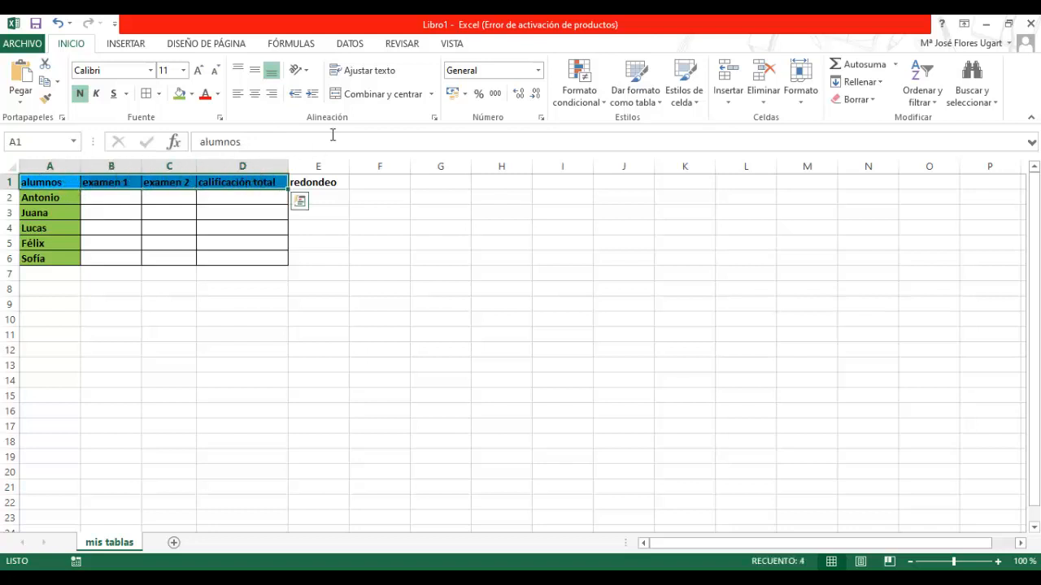
{"action": "left_click", "coordinate": [306, 74]}
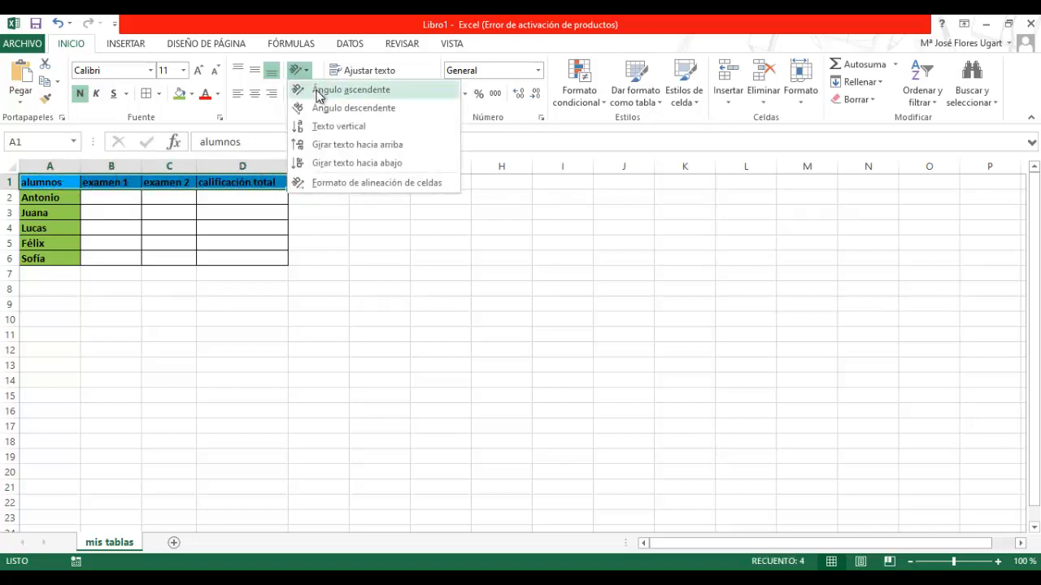
{"action": "left_click", "coordinate": [322, 144]}
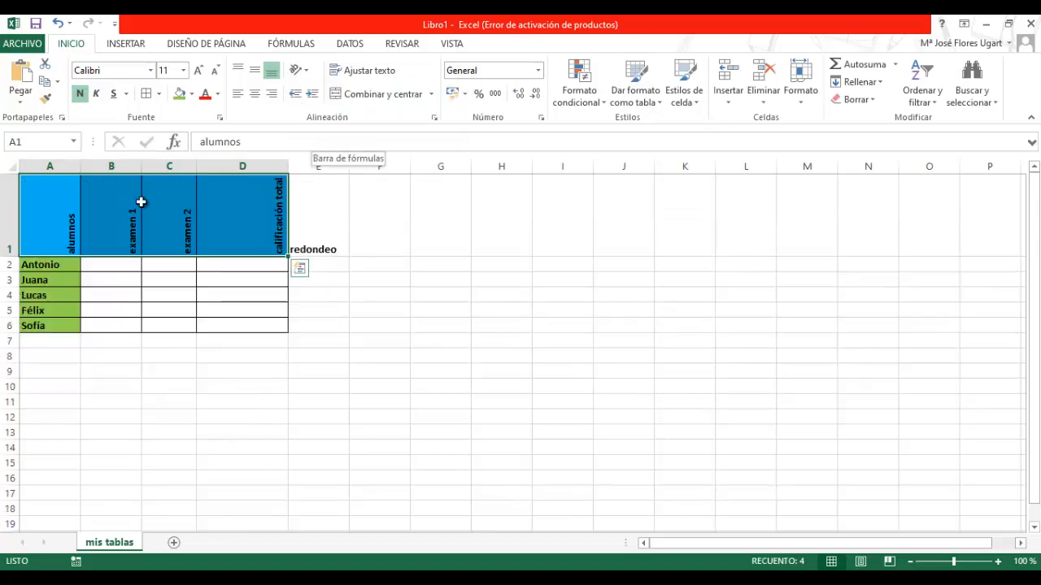
Narrow columns B, C and D to suit their rotated headers.
{"action": "left_click", "coordinate": [132, 267]}
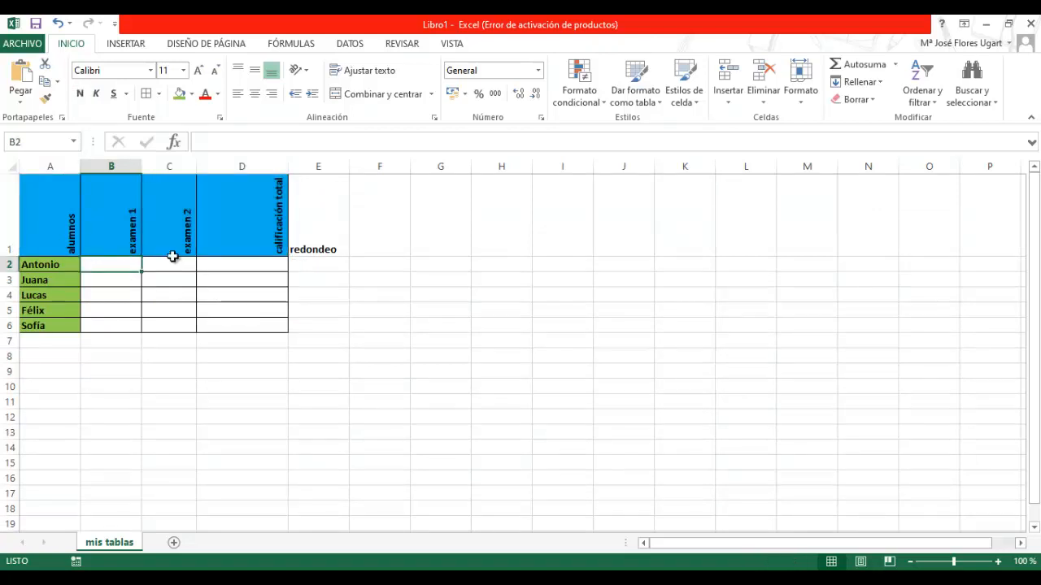
{"action": "mouse_move", "coordinate": [140, 162]}
{"action": "left_mouse_down"}
{"action": "mouse_move", "coordinate": [103, 165]}
{"action": "mouse_move", "coordinate": [167, 167]}
{"action": "mouse_move", "coordinate": [143, 166]}
{"action": "left_mouse_up"}
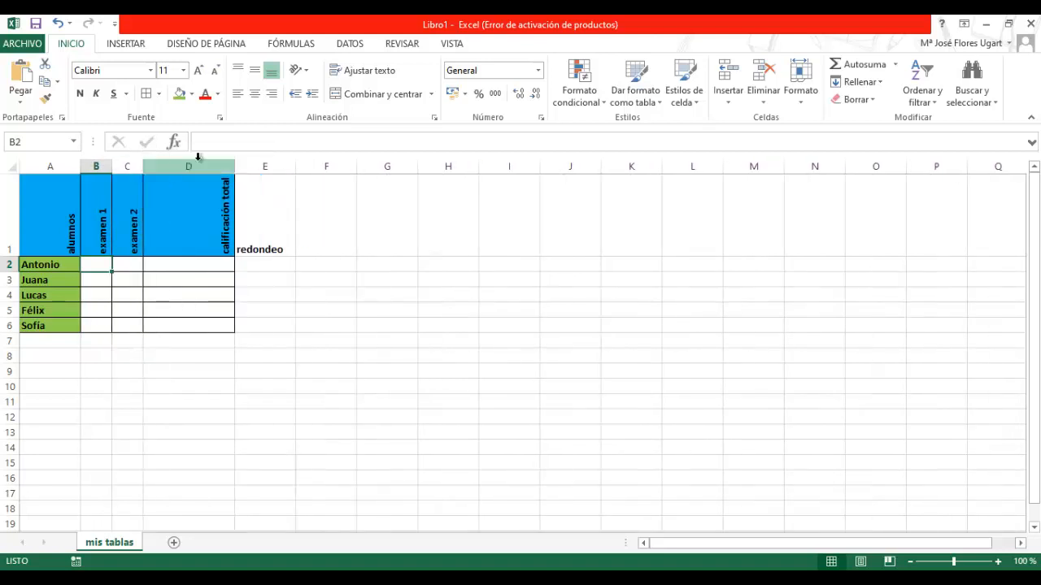
{"action": "left_click_drag", "start_coordinate": [235, 169], "coordinate": [187, 168]}
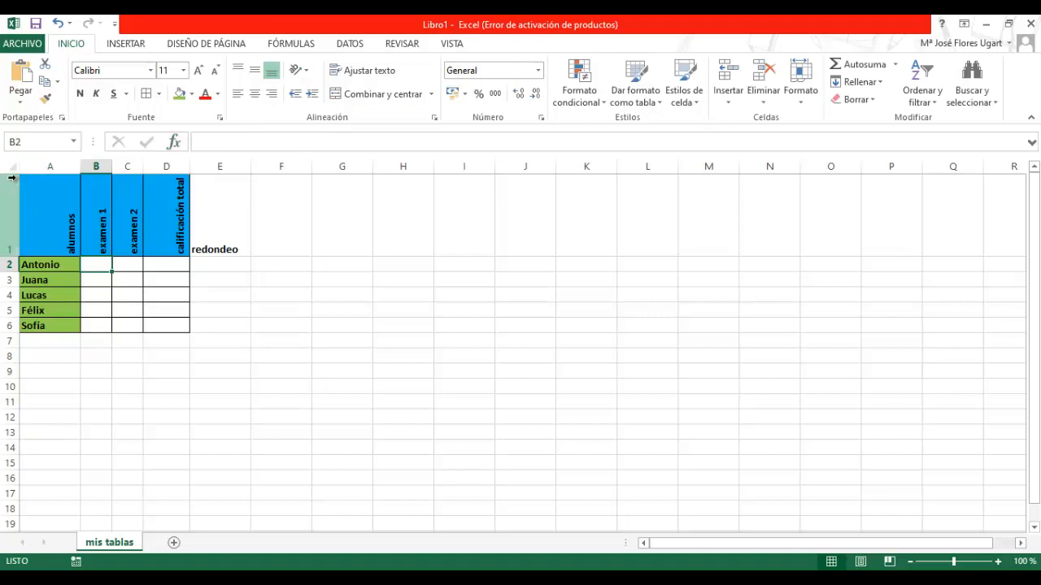
Insert a blank row above the table's header row, and undo the insertion.
{"action": "left_click", "coordinate": [4, 219]}
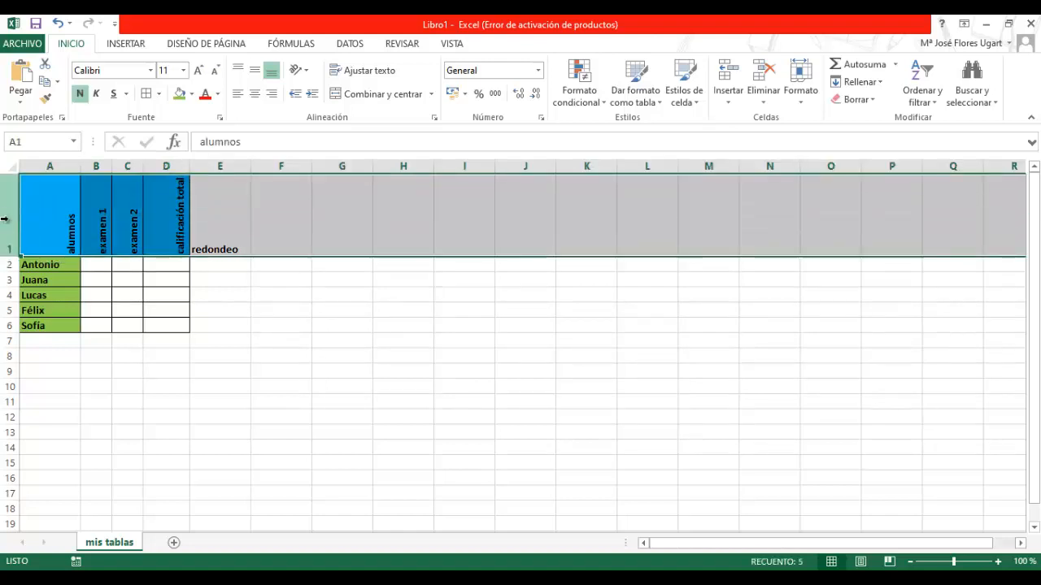
{"action": "right_click", "coordinate": [5, 219]}
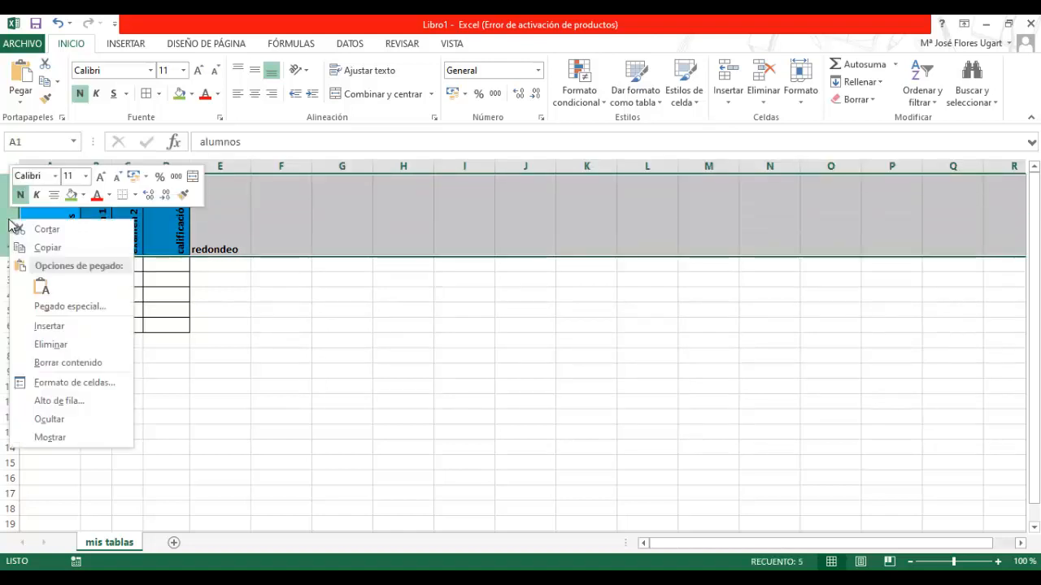
{"action": "left_click", "coordinate": [49, 325]}
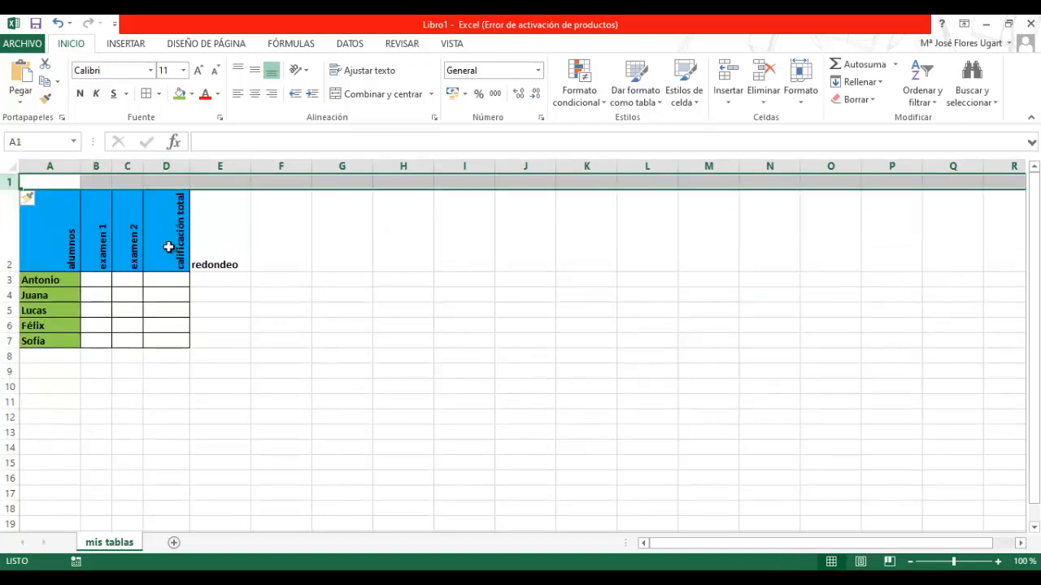
{"action": "left_click", "coordinate": [59, 23]}
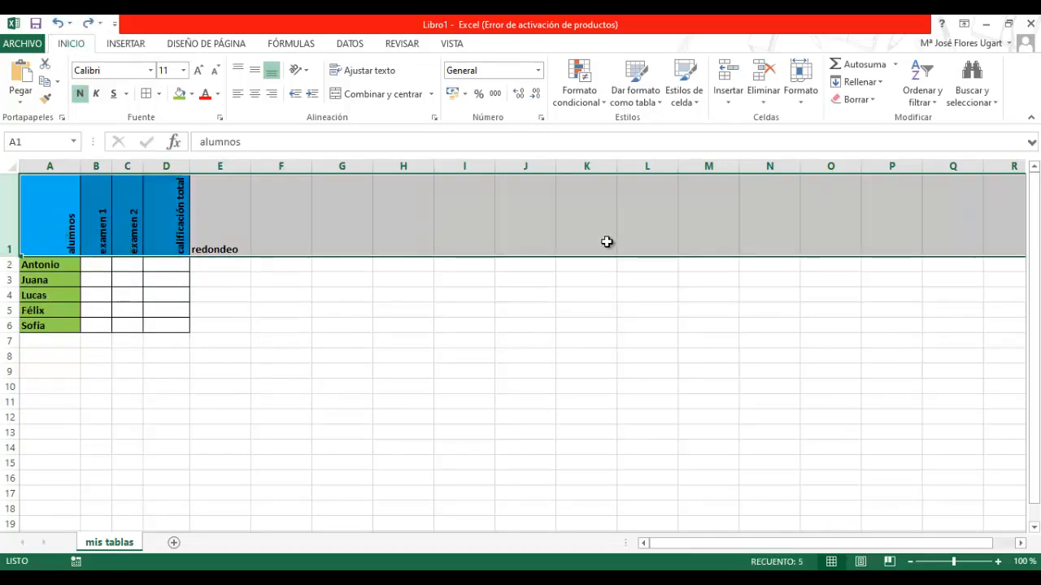
Insert a new sheet row above the table's header row and merge and center cells A1:D1.
{"action": "left_click", "coordinate": [728, 96]}
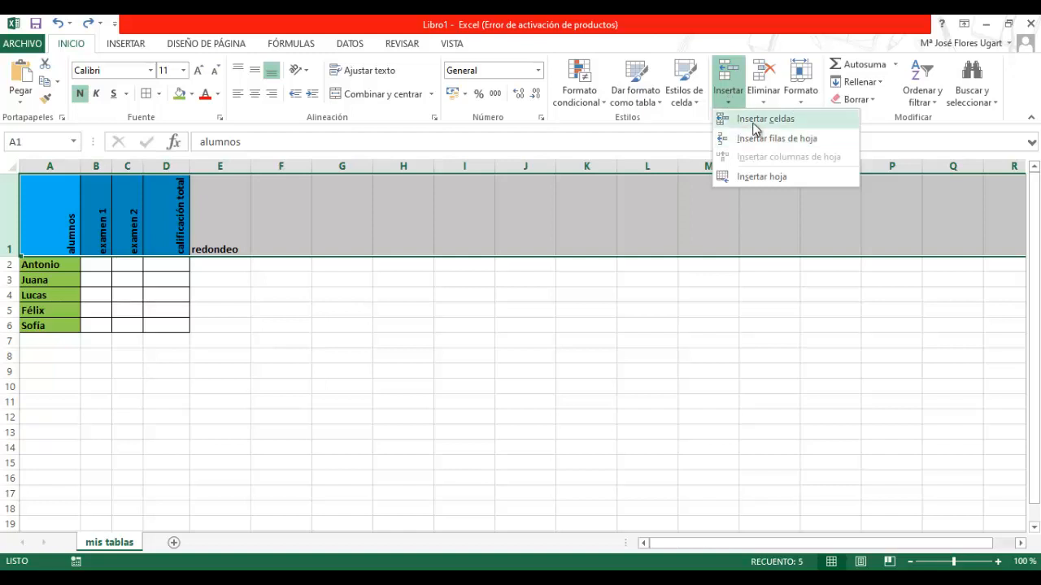
{"action": "left_click", "coordinate": [746, 143]}
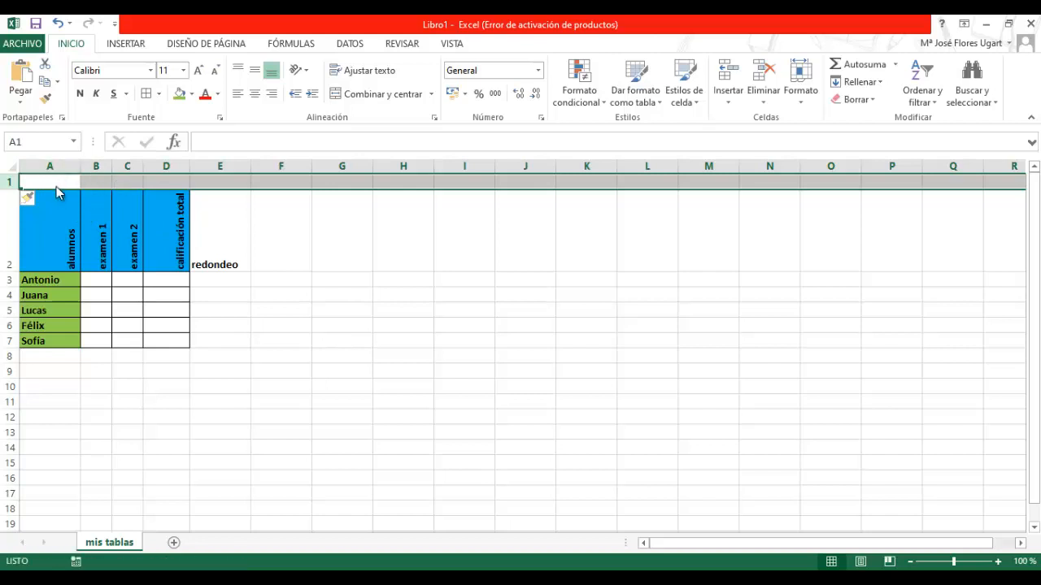
{"action": "left_click", "coordinate": [55, 183]}
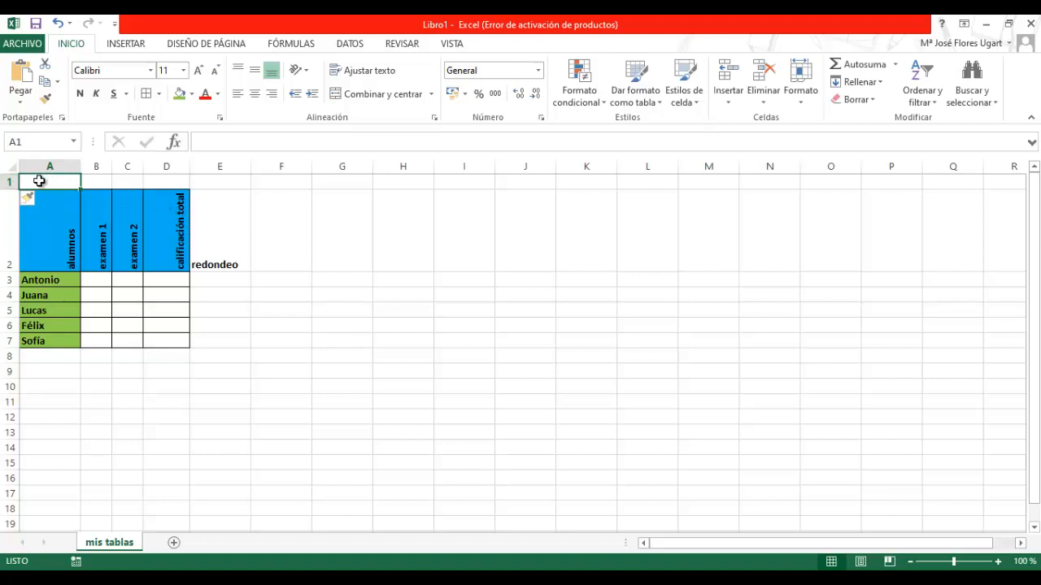
{"action": "left_click_drag", "start_coordinate": [41, 182], "coordinate": [184, 188]}
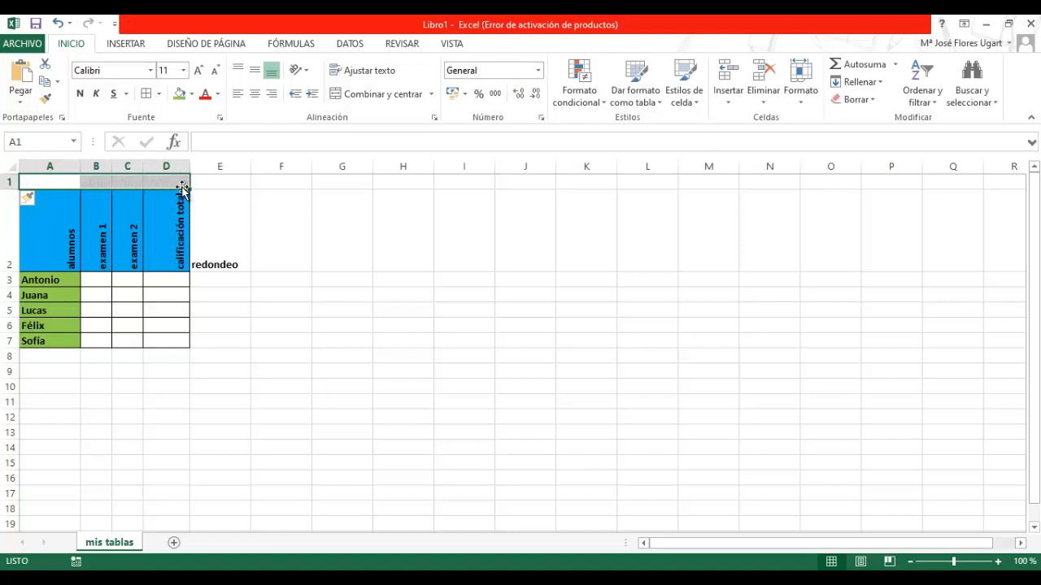
{"action": "left_click", "coordinate": [383, 96]}
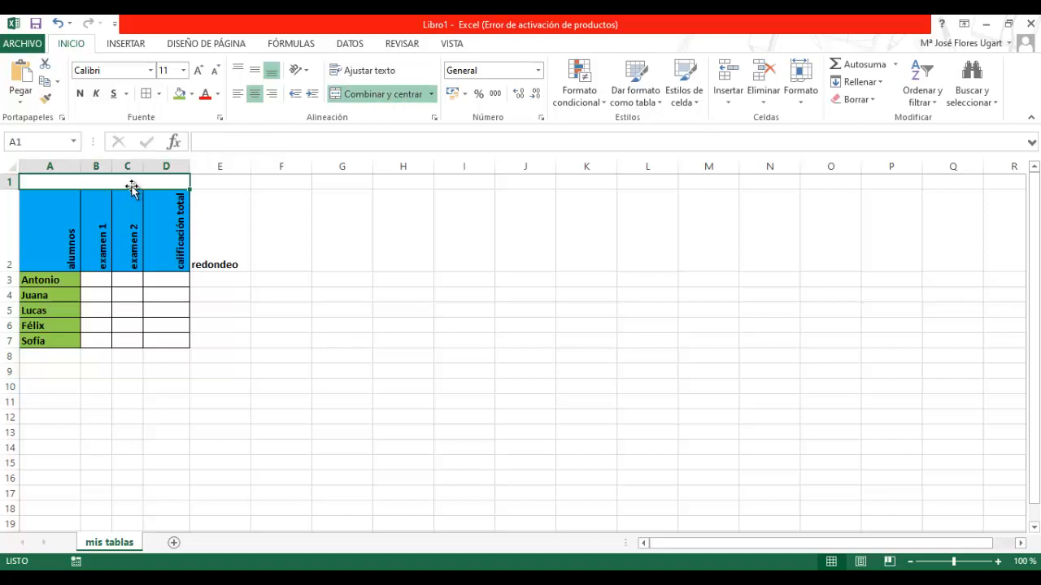
Enter the title "1ª evaluación" in the merged cell A1 and increase the height of row 1.
{"action": "type", "text": "1ª"}
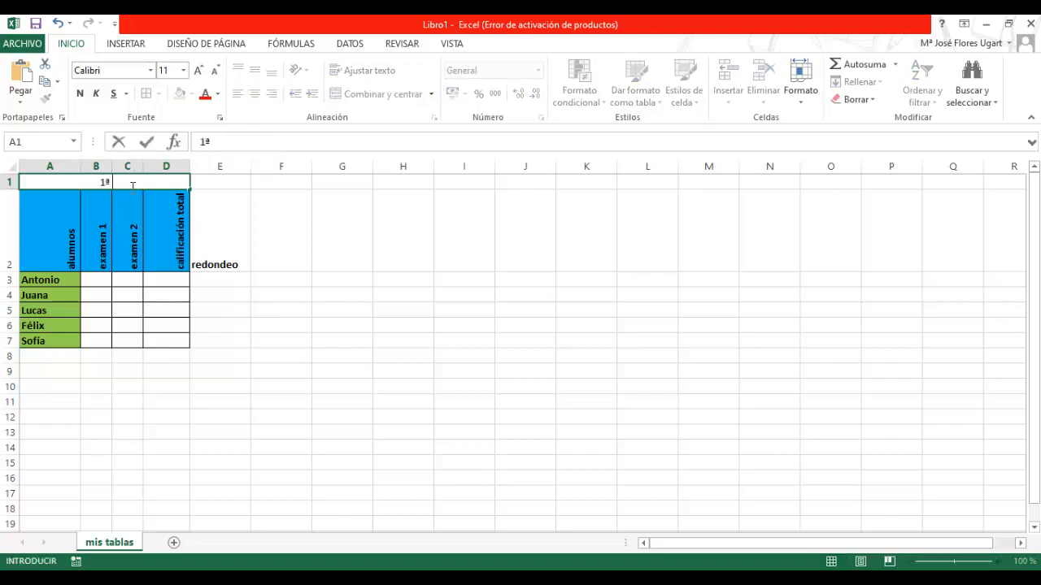
{"action": "type", "text": " evaluación"}
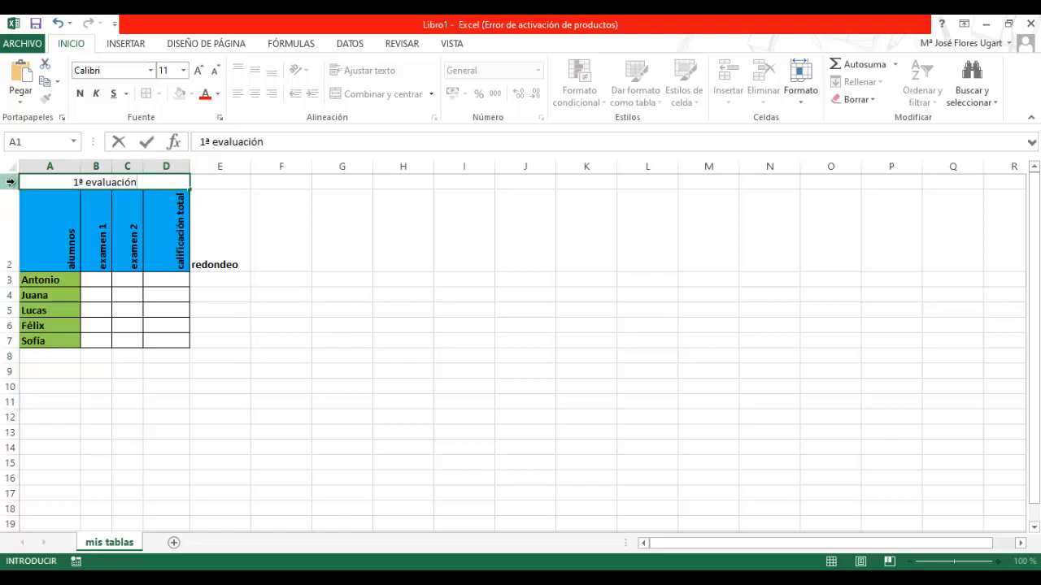
{"action": "left_click", "coordinate": [9, 182]}
{"action": "mouse_move", "coordinate": [9, 189]}
{"action": "left_mouse_down"}
{"action": "mouse_move", "coordinate": [10, 216]}
{"action": "mouse_move", "coordinate": [11, 204]}
{"action": "left_mouse_up"}
{"action": "left_click", "coordinate": [95, 195]}
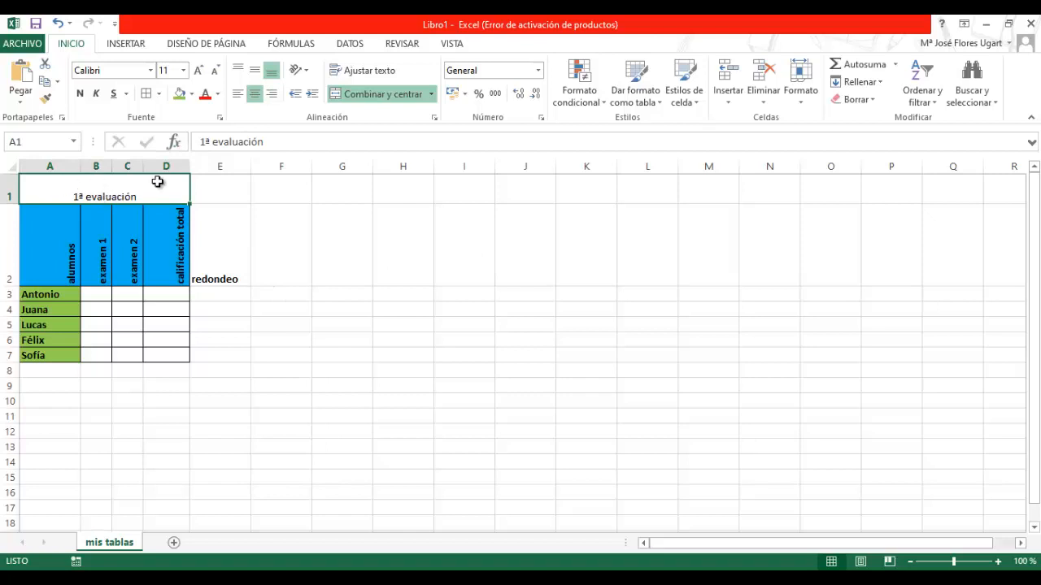
Try the different alignments on the "1ª evaluación" title, leaving it centered horizontally and in the middle vertically.
{"action": "left_click", "coordinate": [236, 95]}
{"action": "left_click", "coordinate": [255, 95]}
{"action": "left_click", "coordinate": [272, 95]}
{"action": "left_click", "coordinate": [255, 95]}
{"action": "left_click", "coordinate": [236, 70]}
{"action": "left_click", "coordinate": [256, 72]}
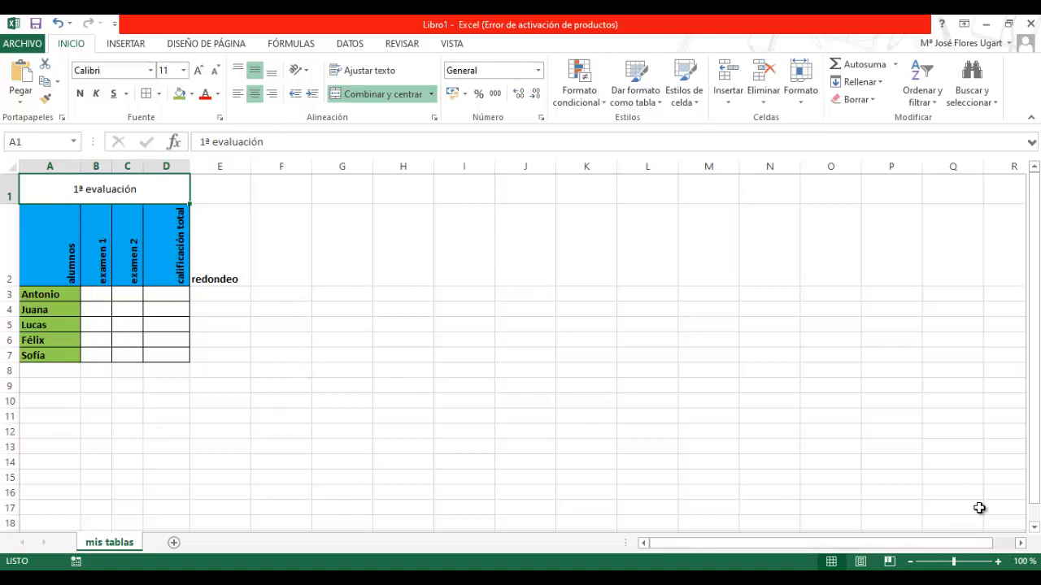
Enter the "examen 1" grades 8, 9, 5, 2 and 7 in cells B3 to B7.
{"action": "left_click", "coordinate": [997, 561]}
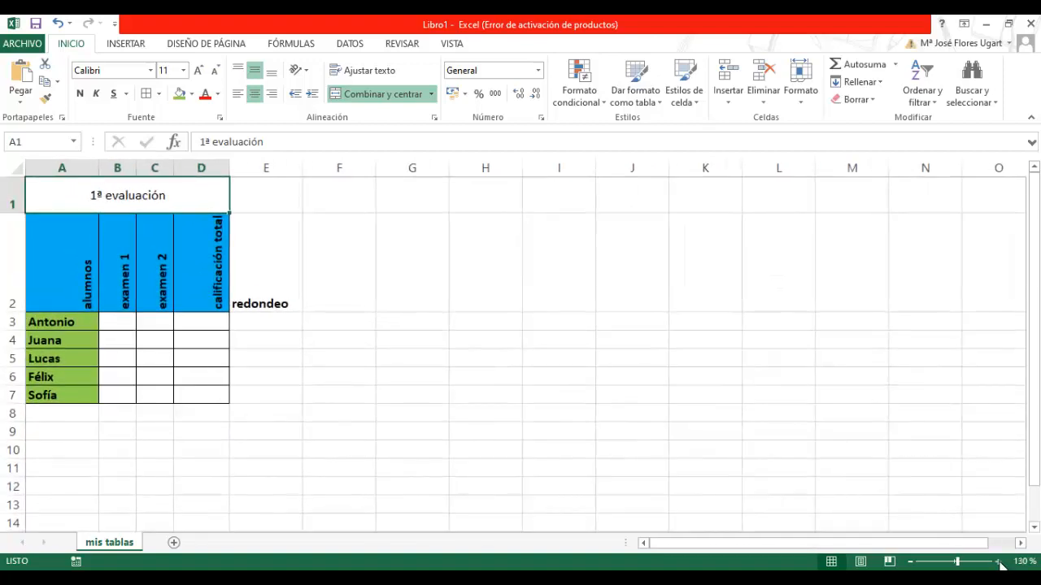
{"action": "left_click", "coordinate": [997, 561]}
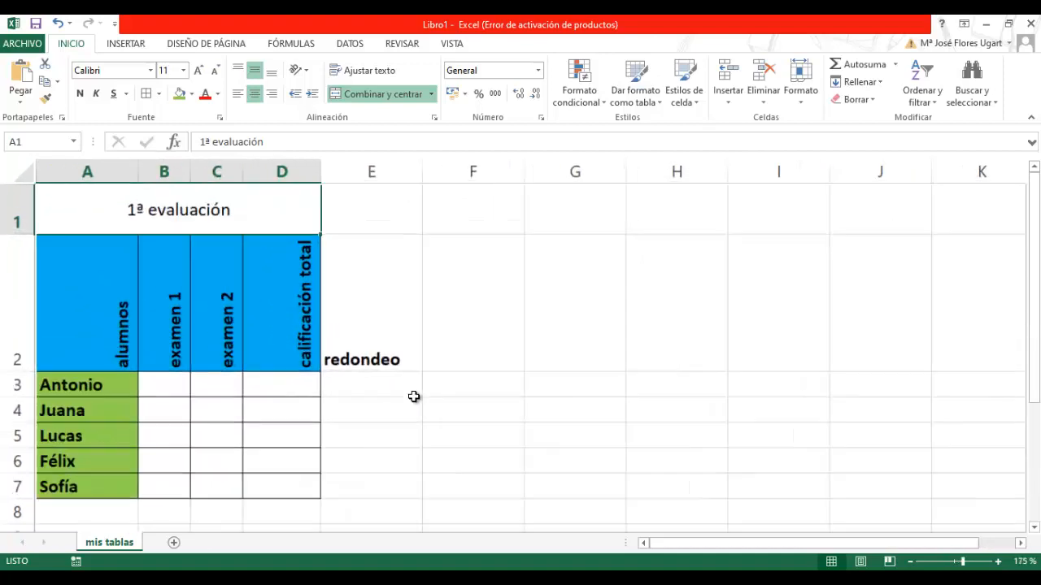
{"action": "scroll", "coordinate": [414, 399], "scroll_direction": "down", "scroll_amount": 4}
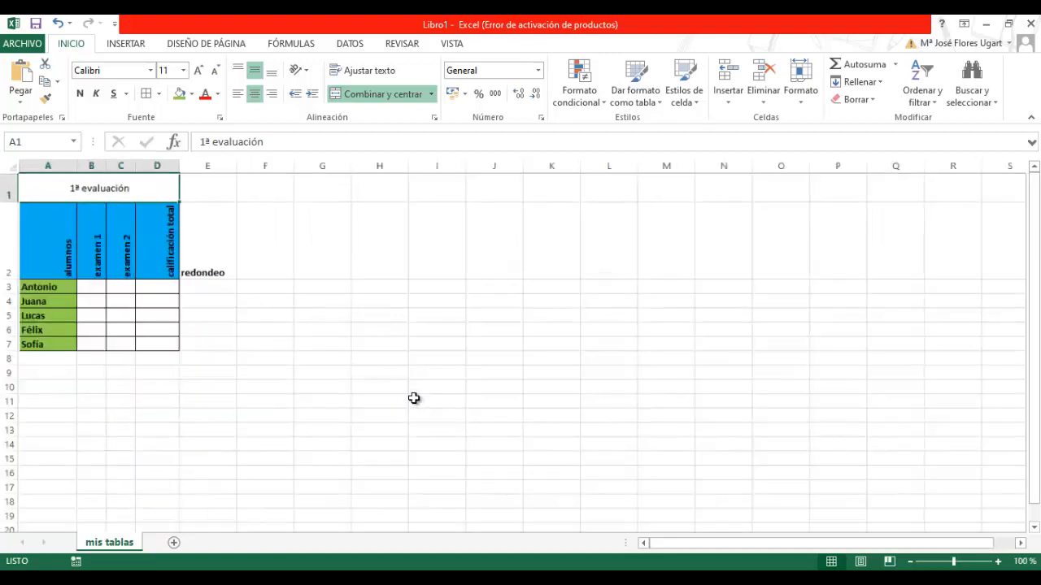
{"action": "scroll", "coordinate": [414, 400], "scroll_direction": "up", "scroll_amount": 5}
{"action": "scroll", "coordinate": [413, 400], "scroll_direction": "up", "scroll_amount": 1}
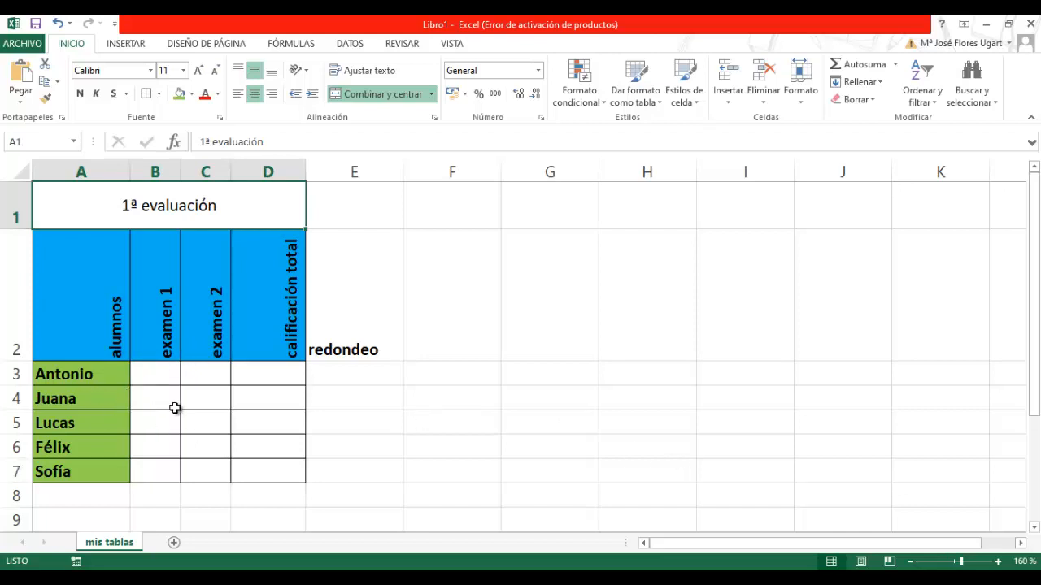
{"action": "left_click", "coordinate": [166, 373]}
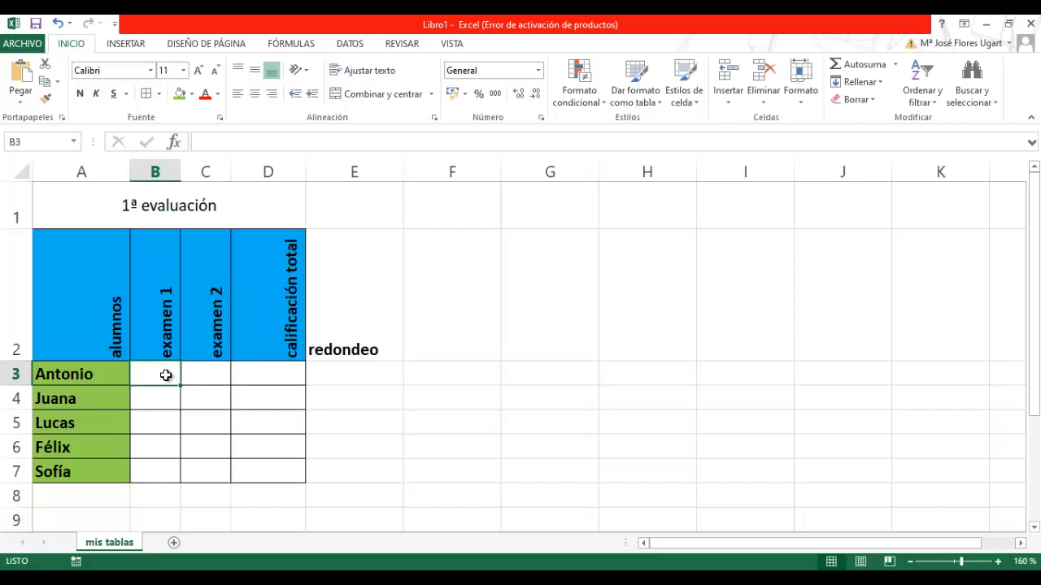
{"action": "type", "text": "8"}
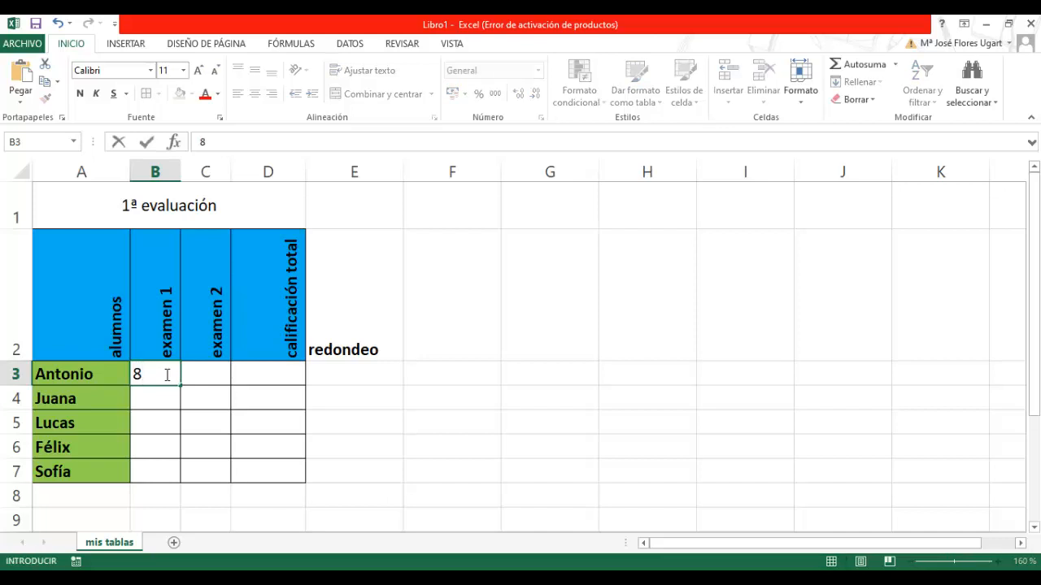
{"action": "key", "text": "Return"}
{"action": "type", "text": "9"}
{"action": "key", "text": "Return"}
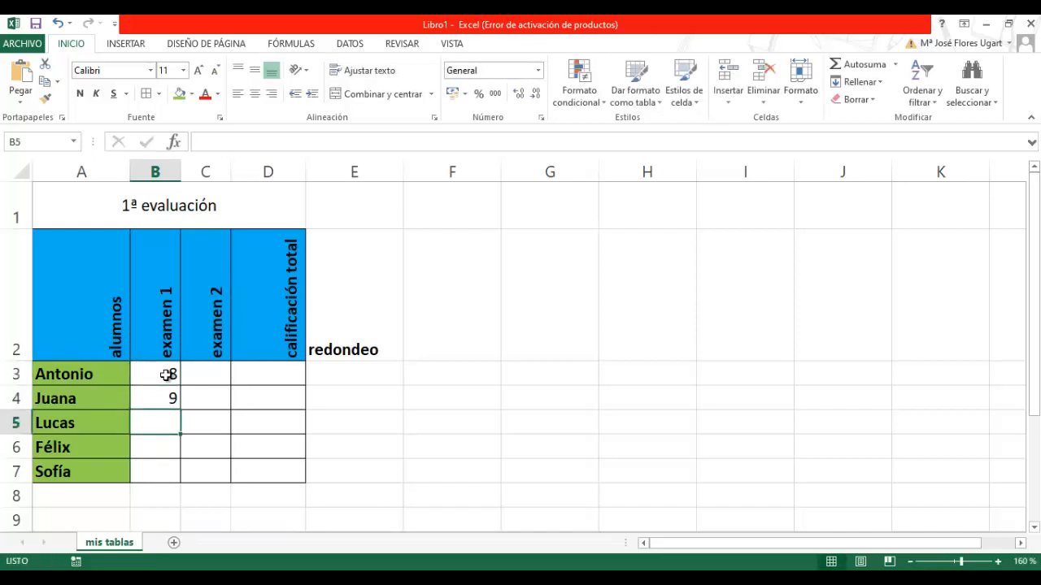
{"action": "type", "text": "5"}
{"action": "key", "text": "Return"}
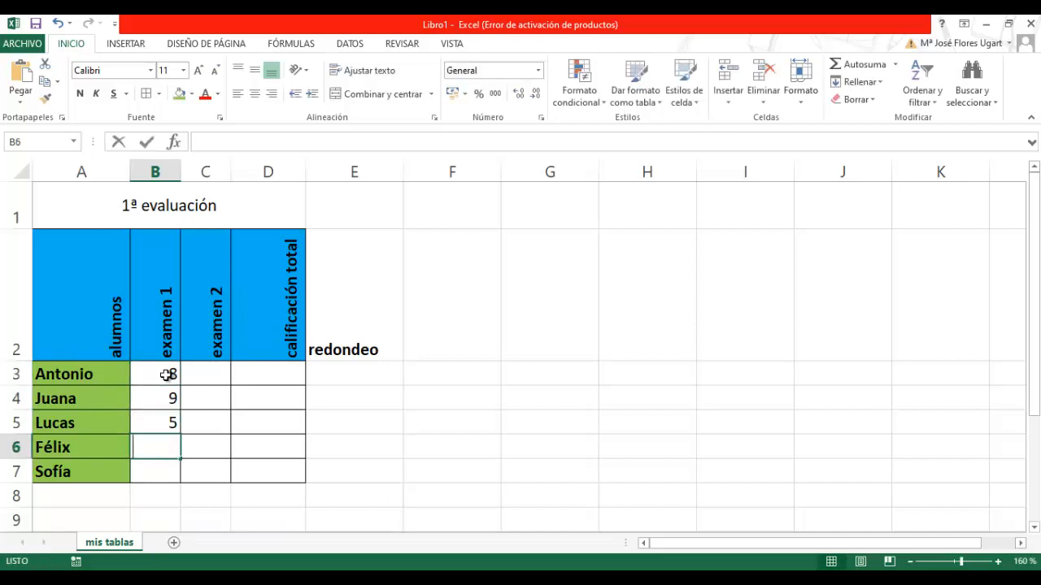
{"action": "type", "text": "2"}
{"action": "key", "text": "Return"}
{"action": "type", "text": "7"}
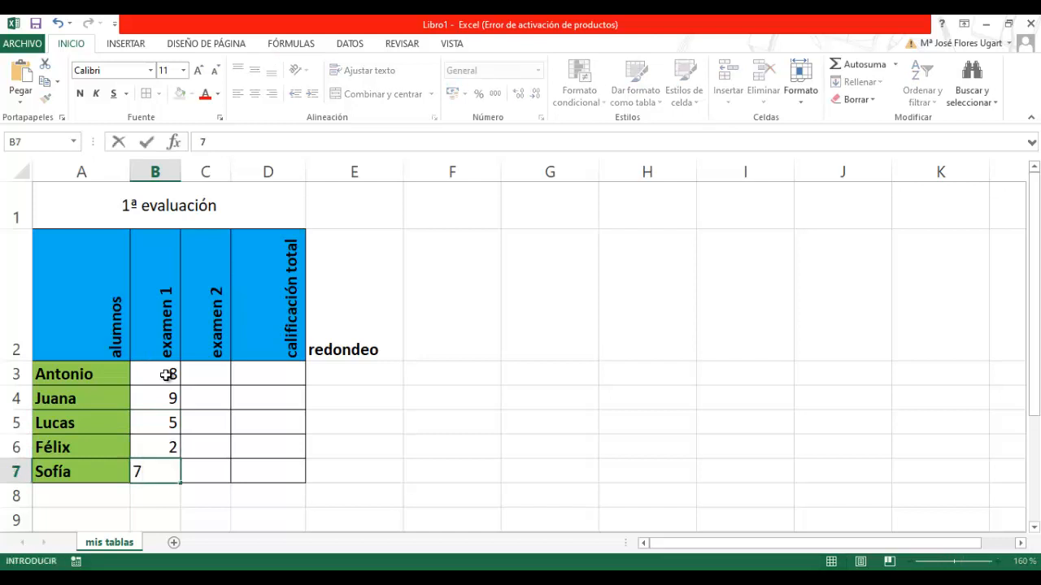
Enter the "examen 2" grades 6, 4, 3, 4 and 5 in cells C3 to C7.
{"action": "left_click", "coordinate": [225, 373]}
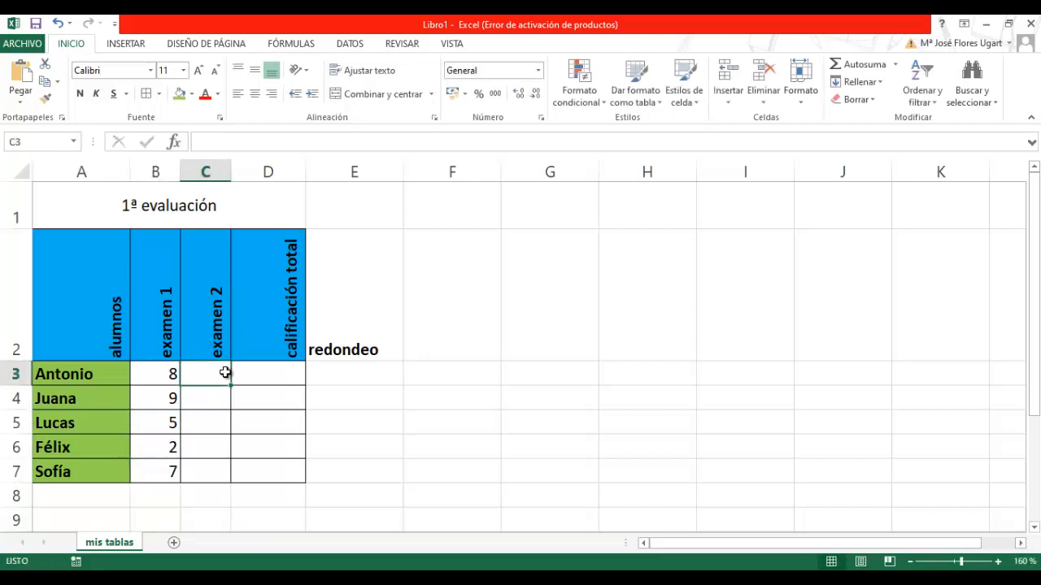
{"action": "type", "text": "6"}
{"action": "key", "text": "Return"}
{"action": "type", "text": "4"}
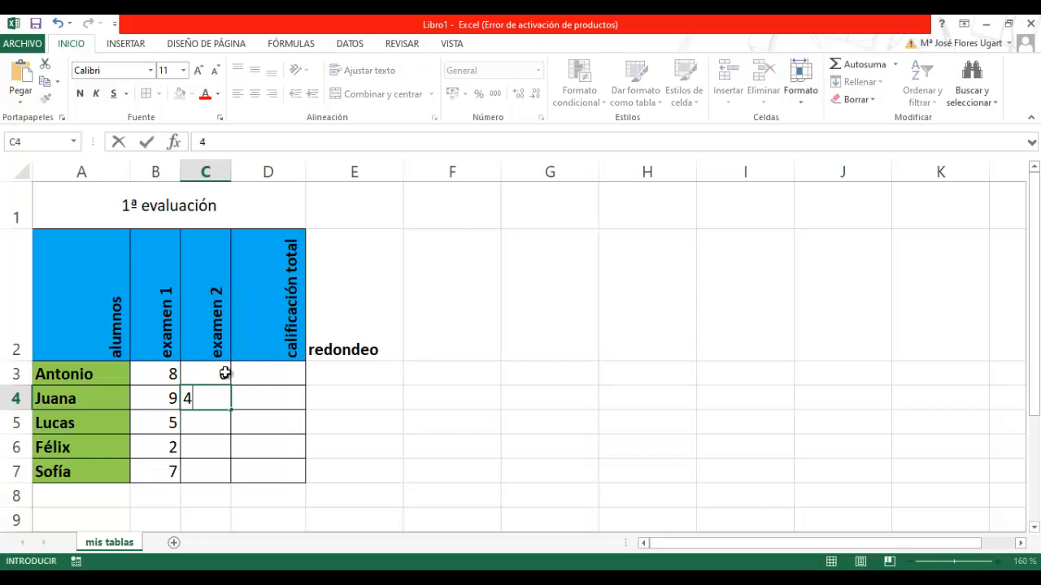
{"action": "key", "text": "Return"}
{"action": "type", "text": "3"}
{"action": "key", "text": "Return"}
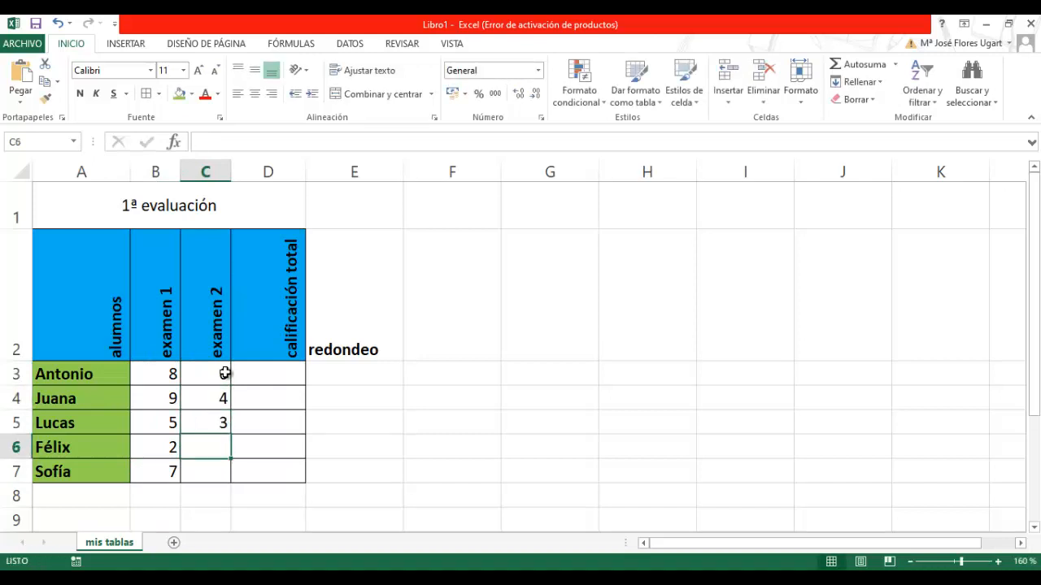
{"action": "type", "text": "4"}
{"action": "key", "text": "Return"}
{"action": "type", "text": "5"}
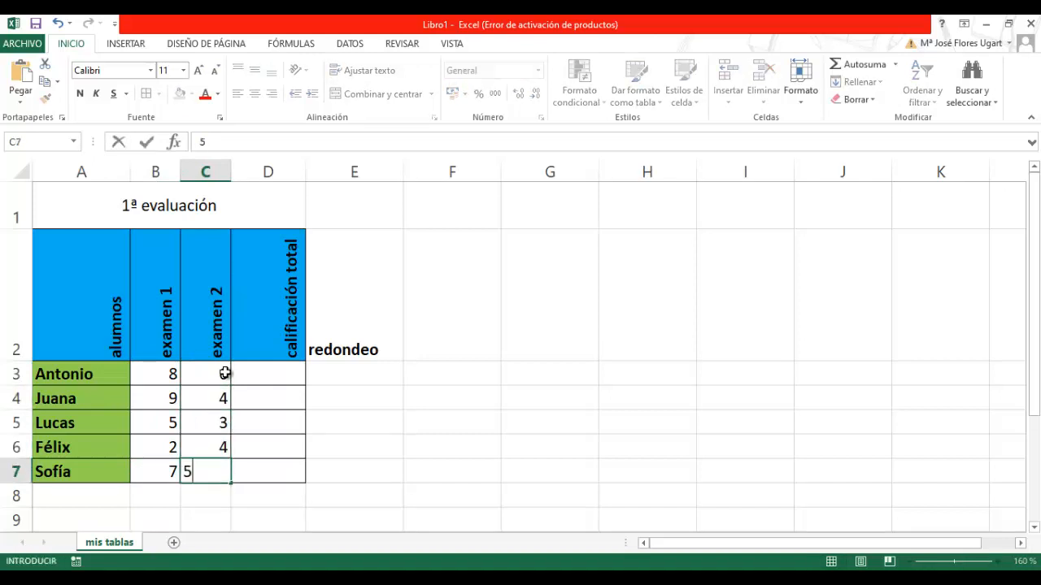
{"action": "key", "text": "Return"}
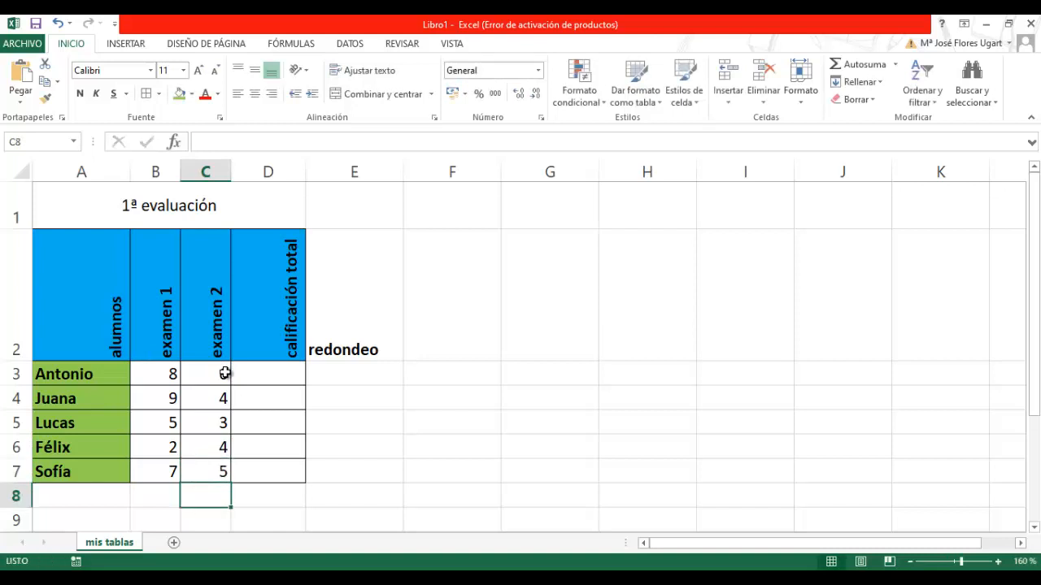
Open the Insert Function dialog for cell D3, the first "calificación total" cell.
{"action": "scroll", "coordinate": [284, 448], "scroll_direction": "down", "scroll_amount": 1}
{"action": "scroll", "coordinate": [285, 448], "scroll_direction": "up", "scroll_amount": 1}
{"action": "left_click", "coordinate": [259, 373]}
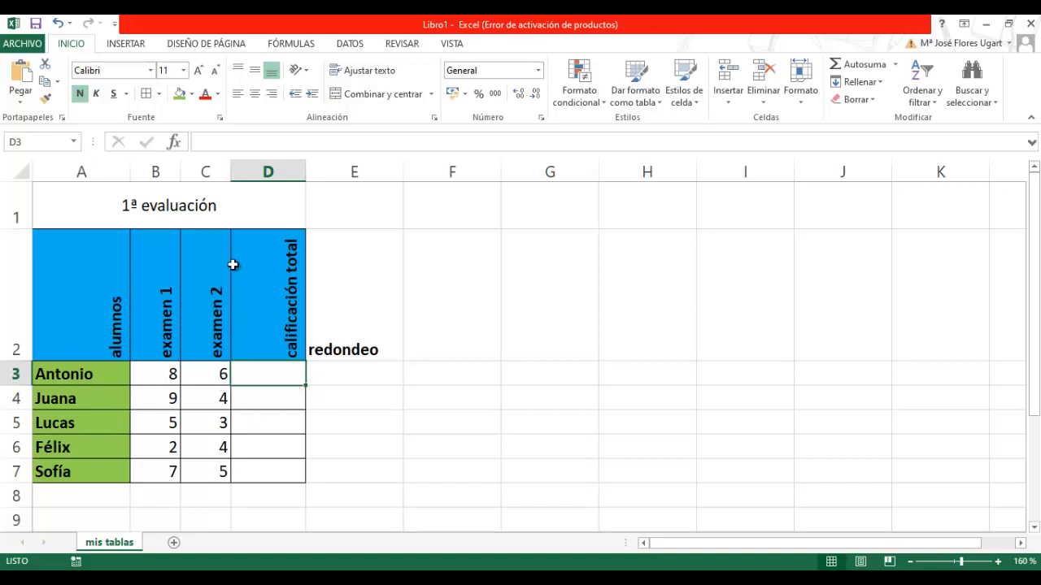
{"action": "left_click", "coordinate": [175, 145]}
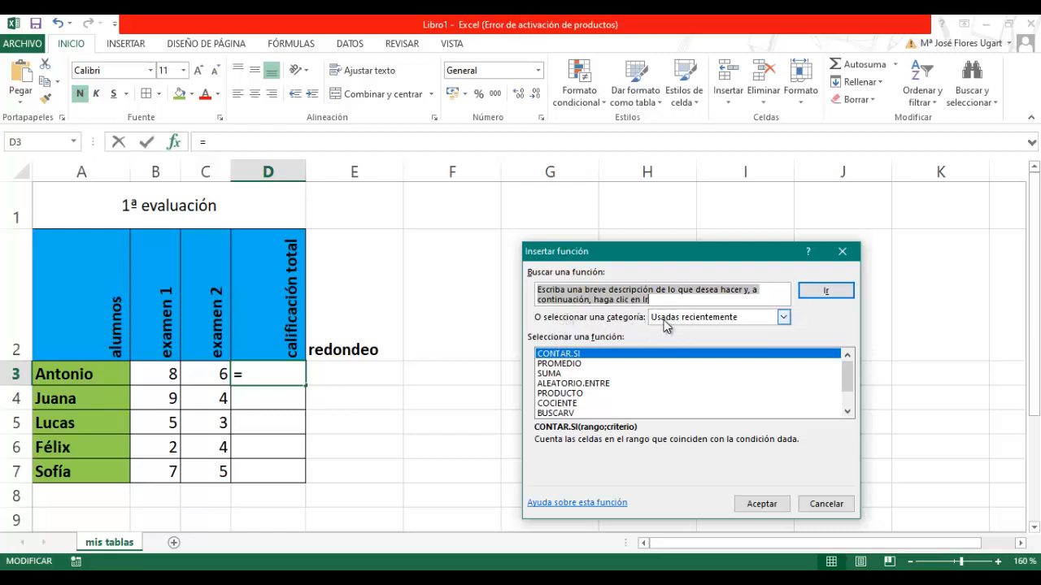
Browse the function lists of the categories Todo, Financiera and Estadísticas, ending on Usadas recientemente.
{"action": "left_click", "coordinate": [784, 318]}
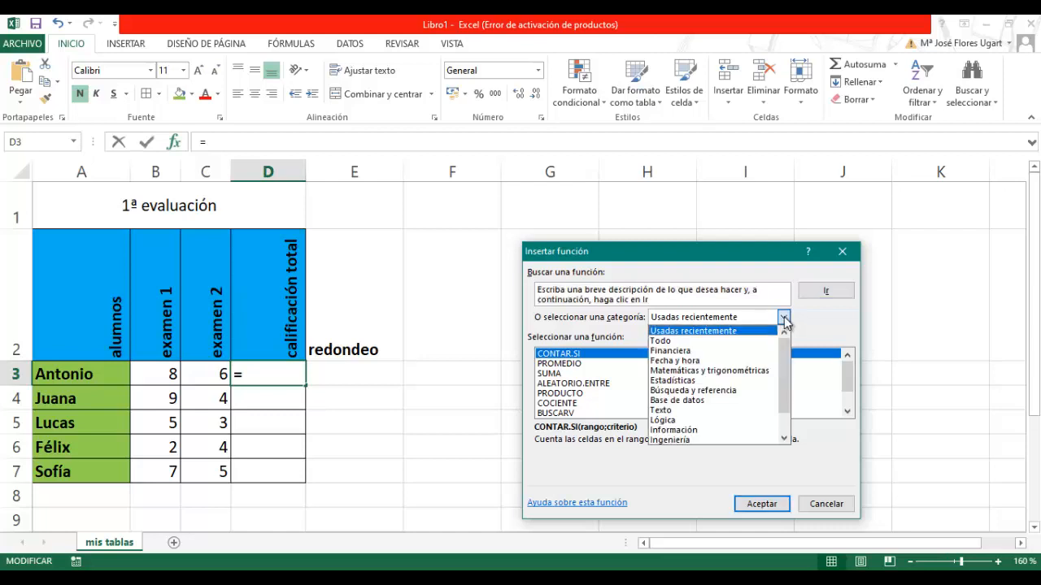
{"action": "left_click", "coordinate": [660, 344]}
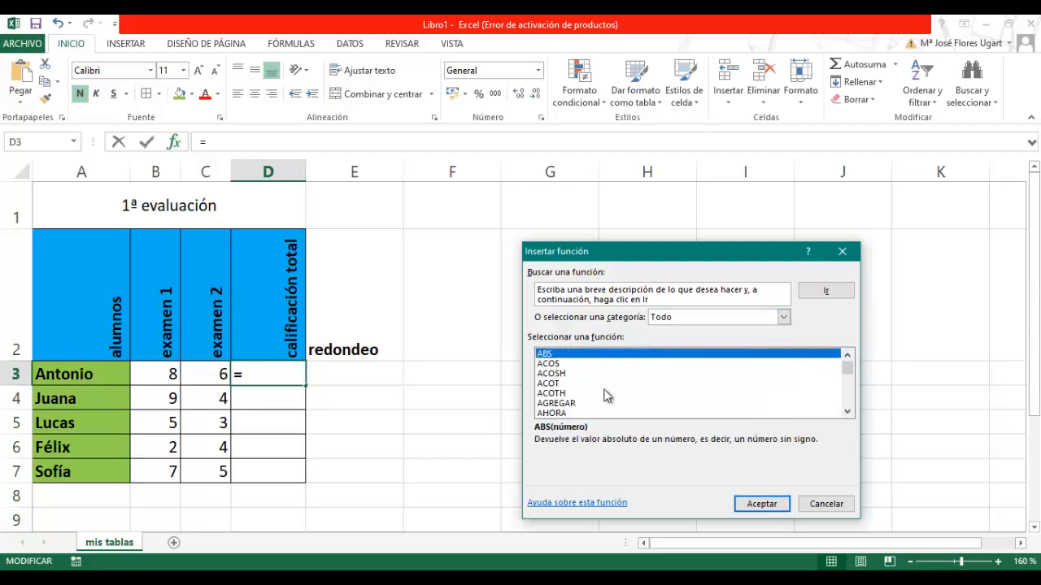
{"action": "scroll", "coordinate": [621, 392], "scroll_direction": "down", "scroll_amount": 5}
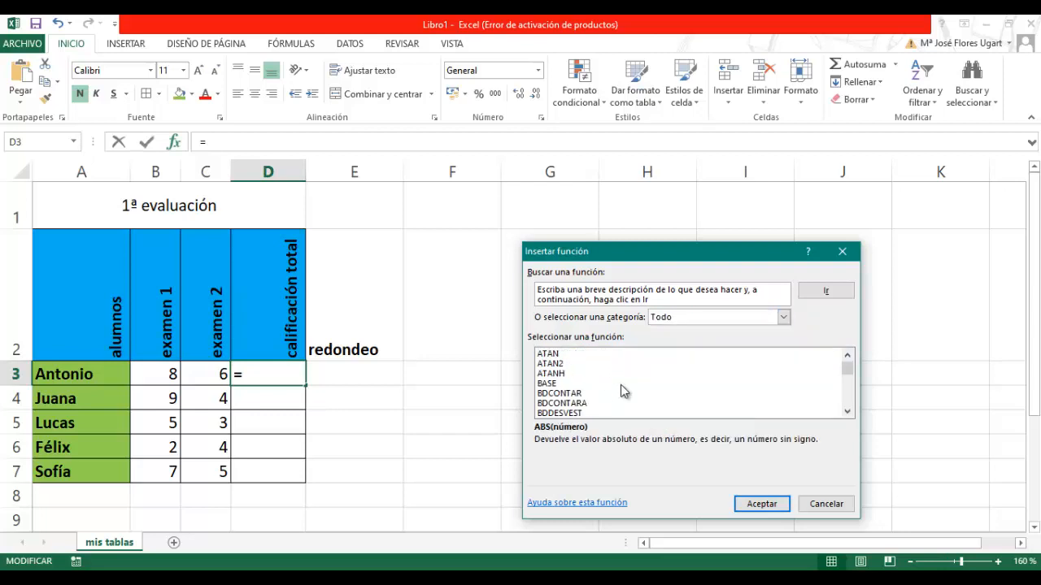
{"action": "scroll", "coordinate": [621, 385], "scroll_direction": "down", "scroll_amount": 3}
{"action": "scroll", "coordinate": [620, 383], "scroll_direction": "up", "scroll_amount": 8}
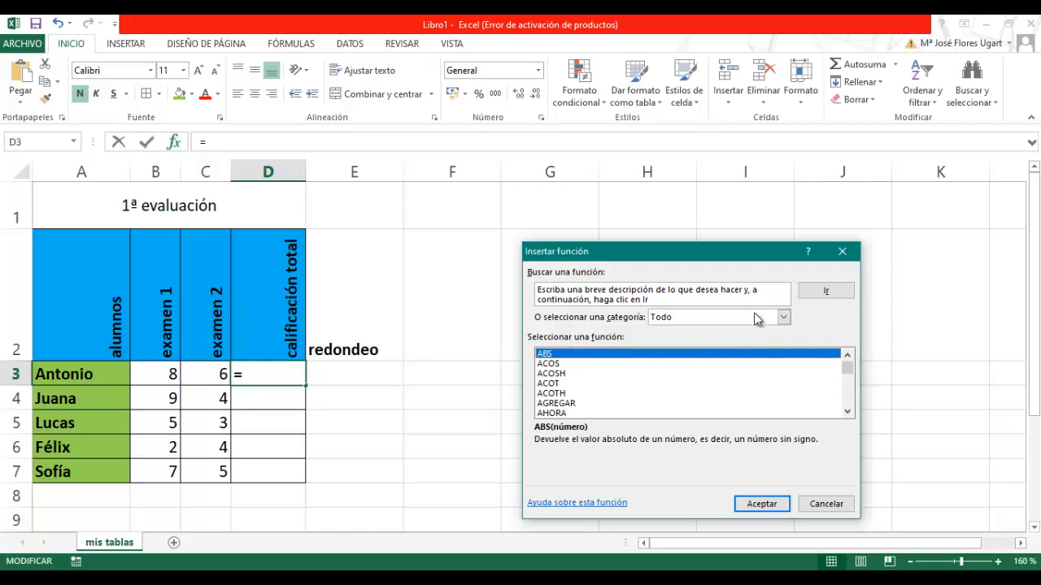
{"action": "left_click", "coordinate": [783, 318]}
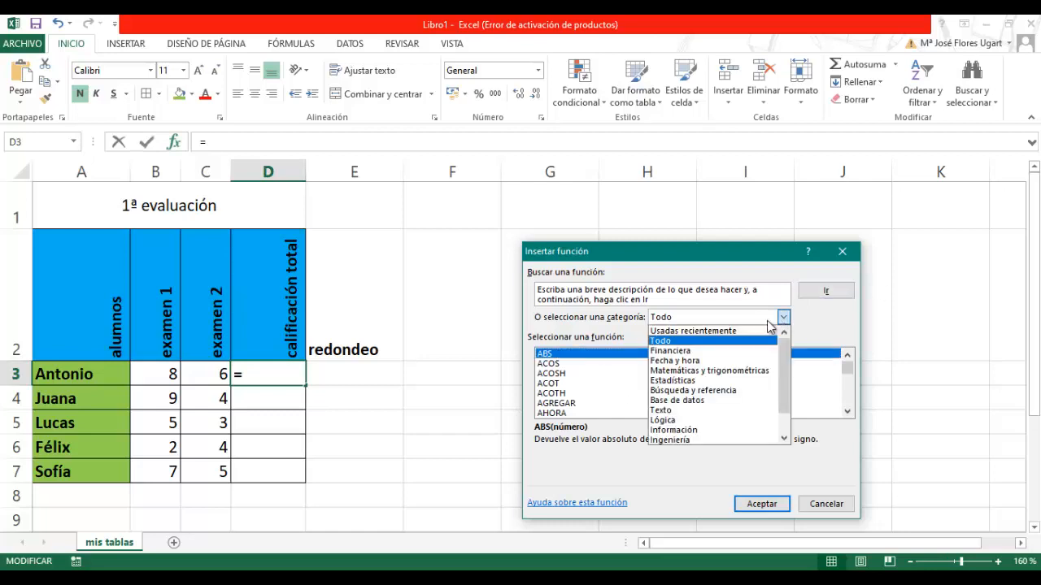
{"action": "left_click", "coordinate": [685, 352]}
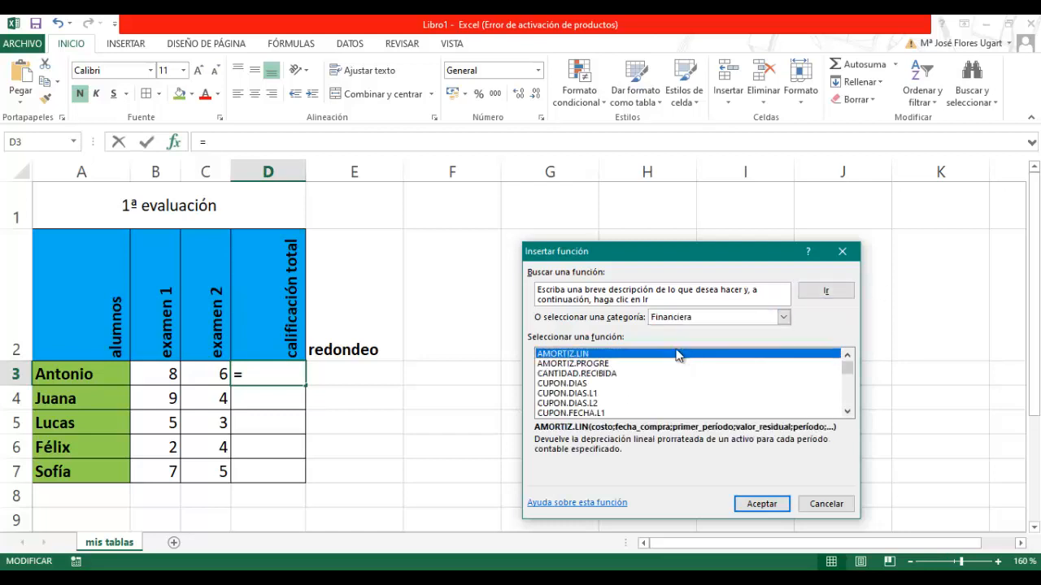
{"action": "left_click", "coordinate": [785, 318]}
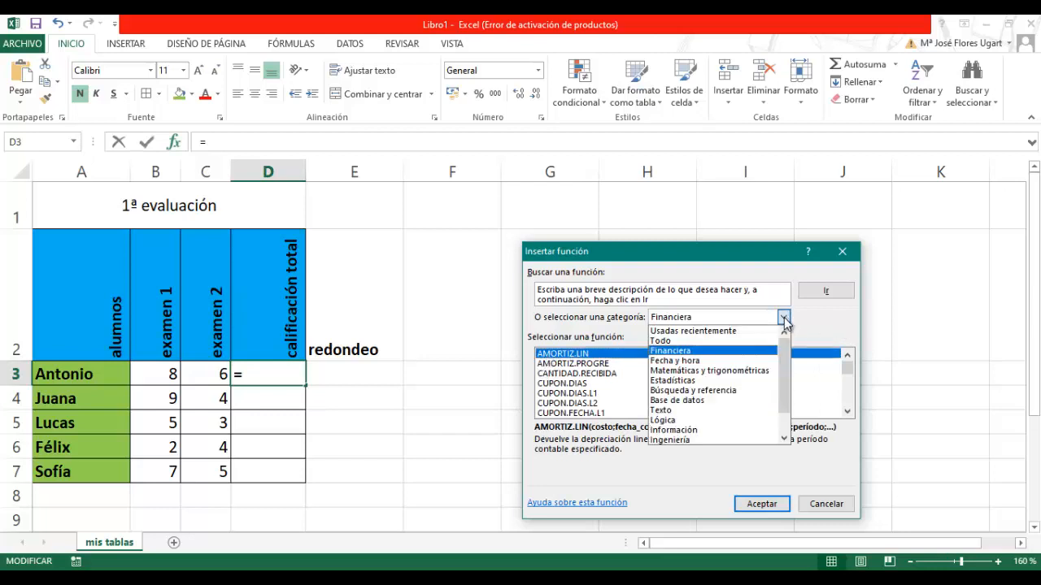
{"action": "left_click", "coordinate": [686, 381]}
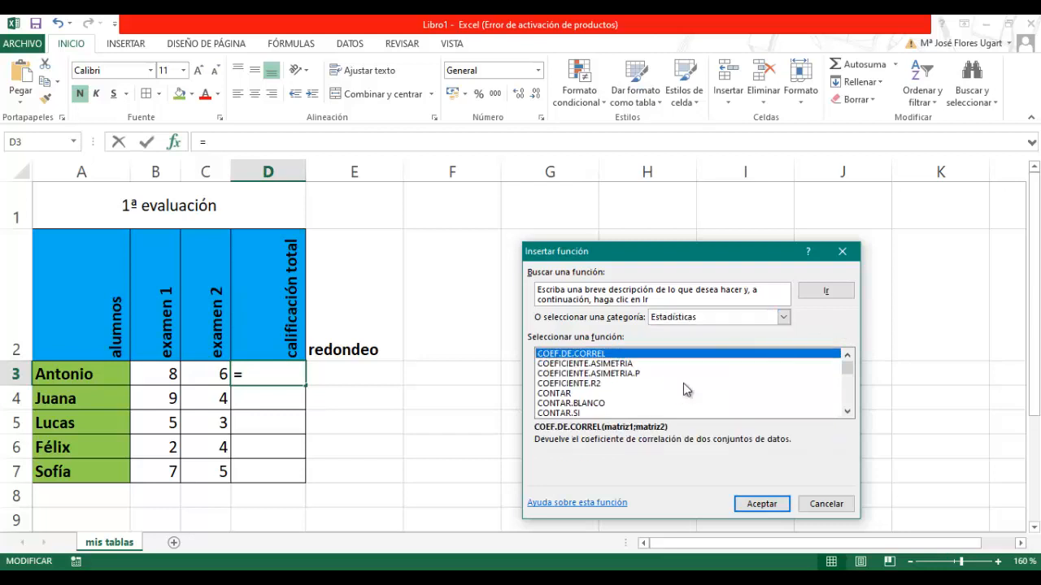
{"action": "left_click", "coordinate": [785, 317]}
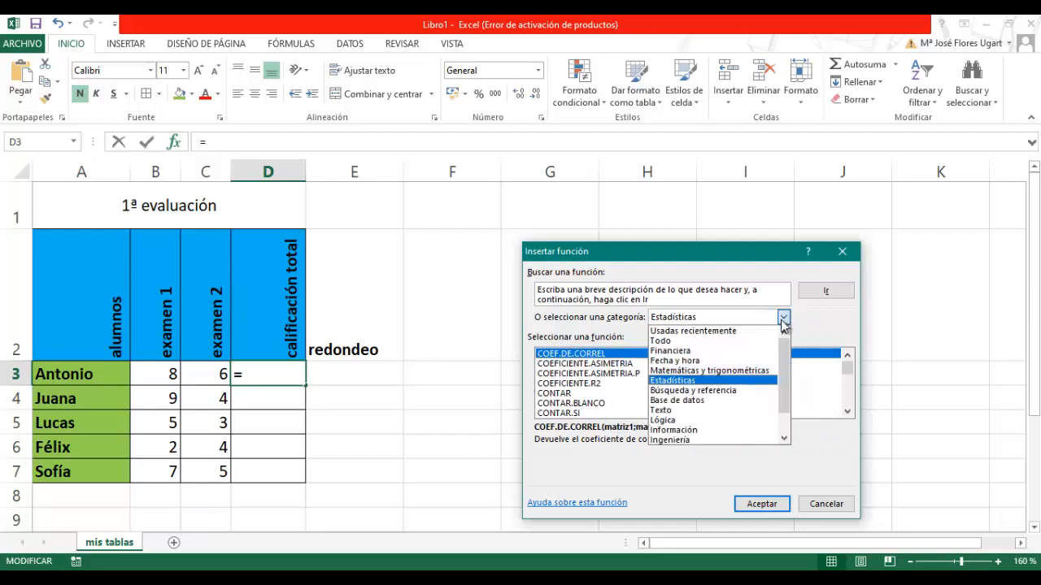
{"action": "left_click", "coordinate": [704, 333]}
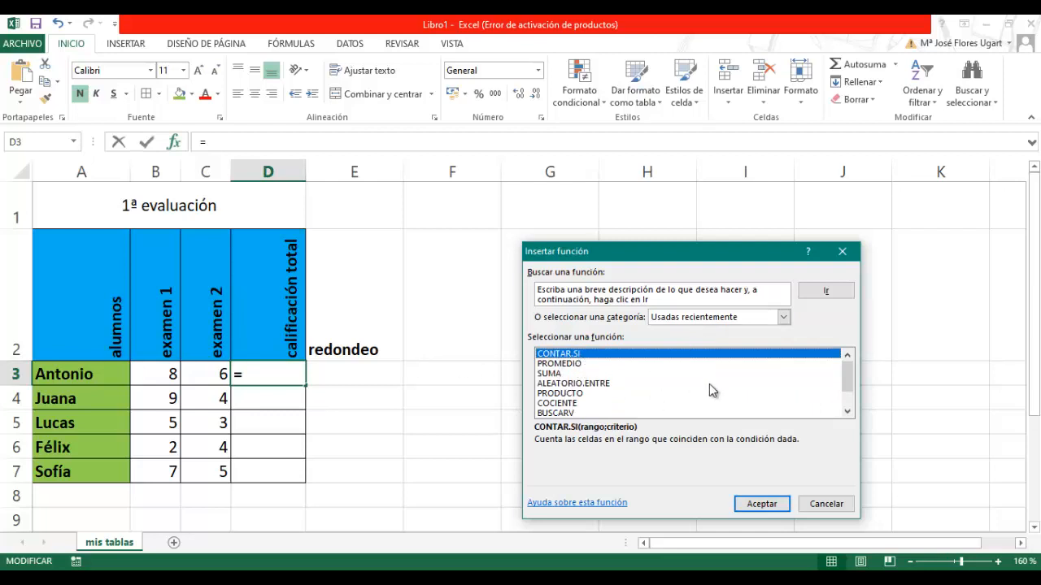
Search the functions for "promedio" and choose the PROMEDIO function for cell D3.
{"action": "left_click", "coordinate": [659, 298]}
{"action": "left_click_drag", "start_coordinate": [659, 297], "coordinate": [535, 294]}
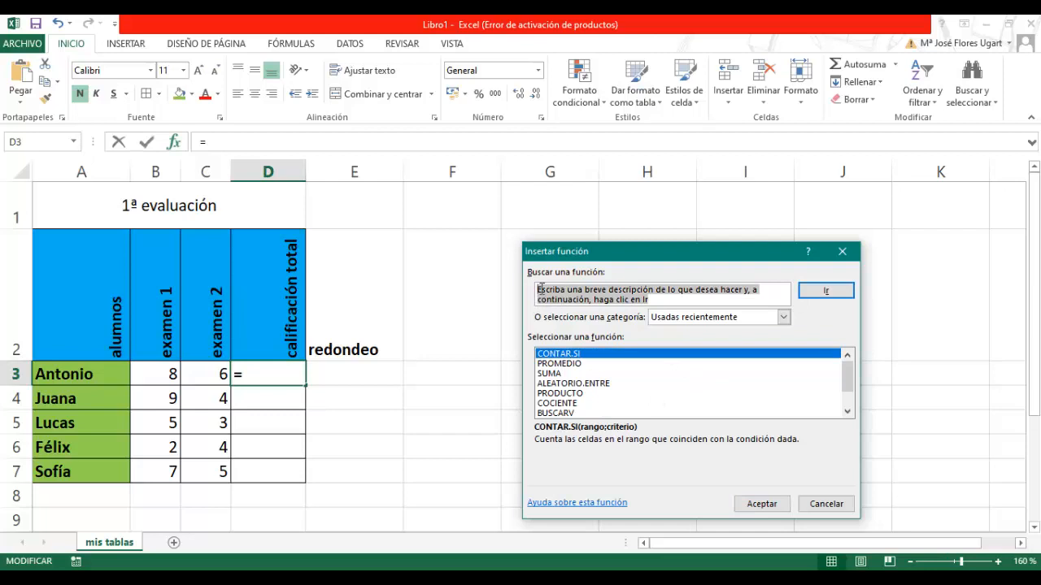
{"action": "key", "text": "BackSpace"}
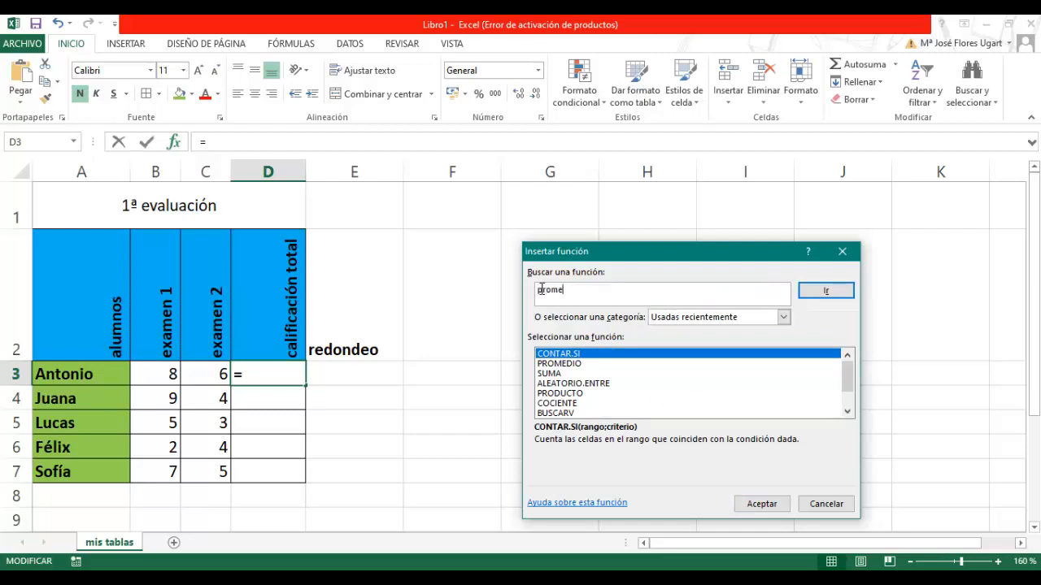
{"action": "key", "text": "Return"}
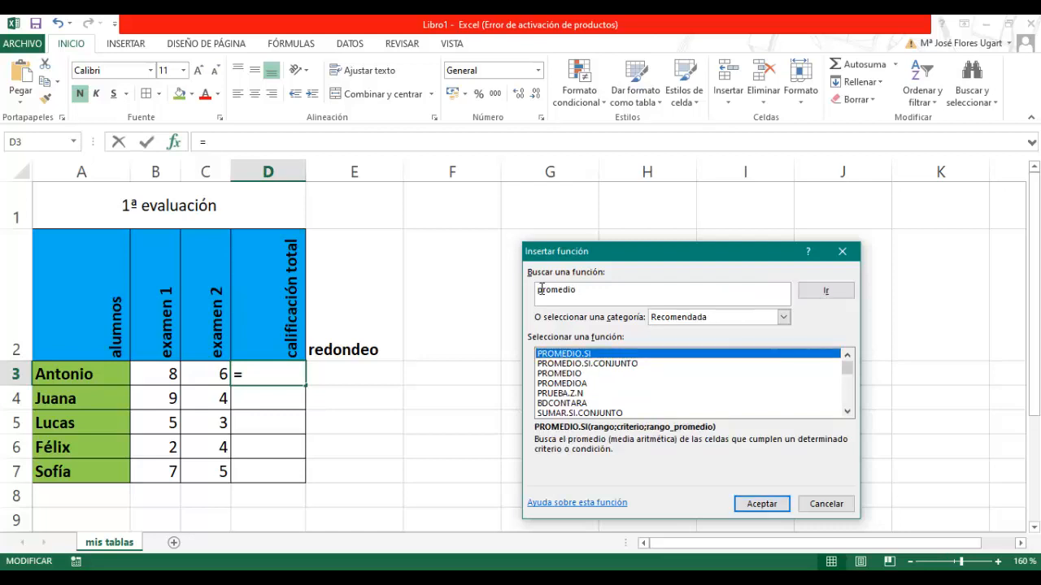
{"action": "left_click", "coordinate": [573, 374]}
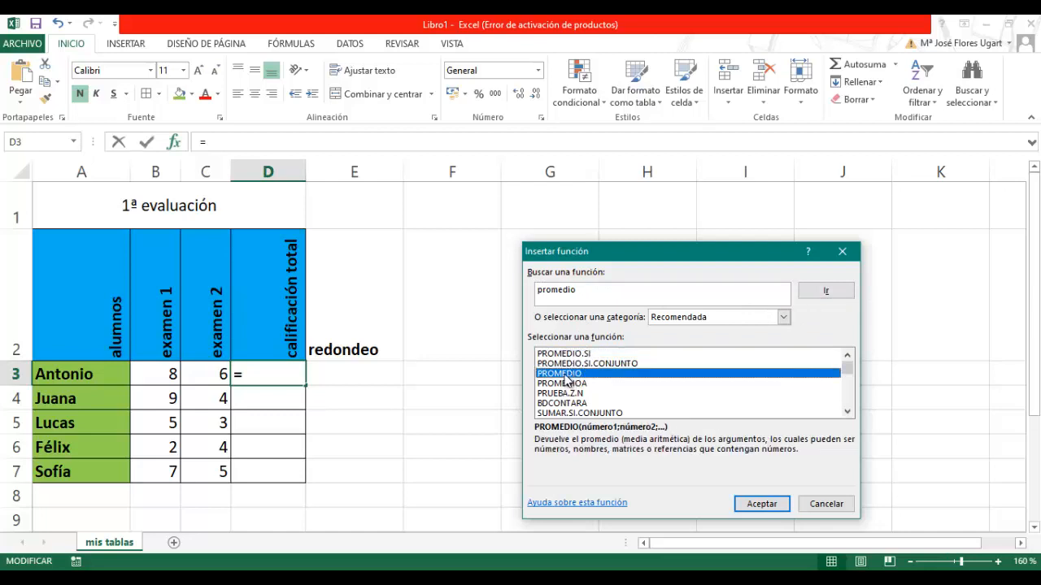
{"action": "double_click", "coordinate": [565, 374]}
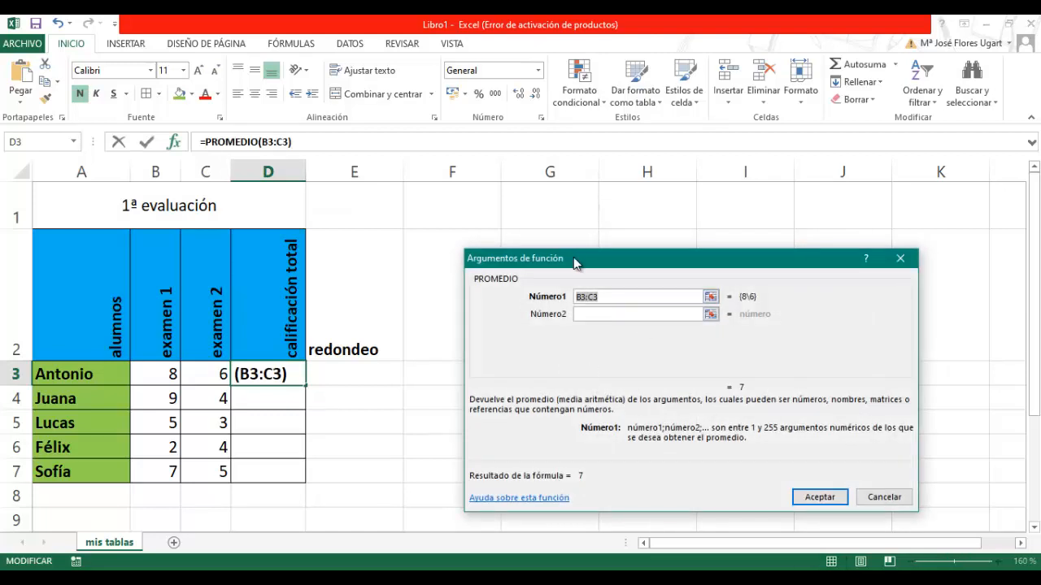
Set B3:C3 as the Número1 argument of PROMEDIO and accept the function.
{"action": "left_click_drag", "start_coordinate": [585, 251], "coordinate": [630, 200]}
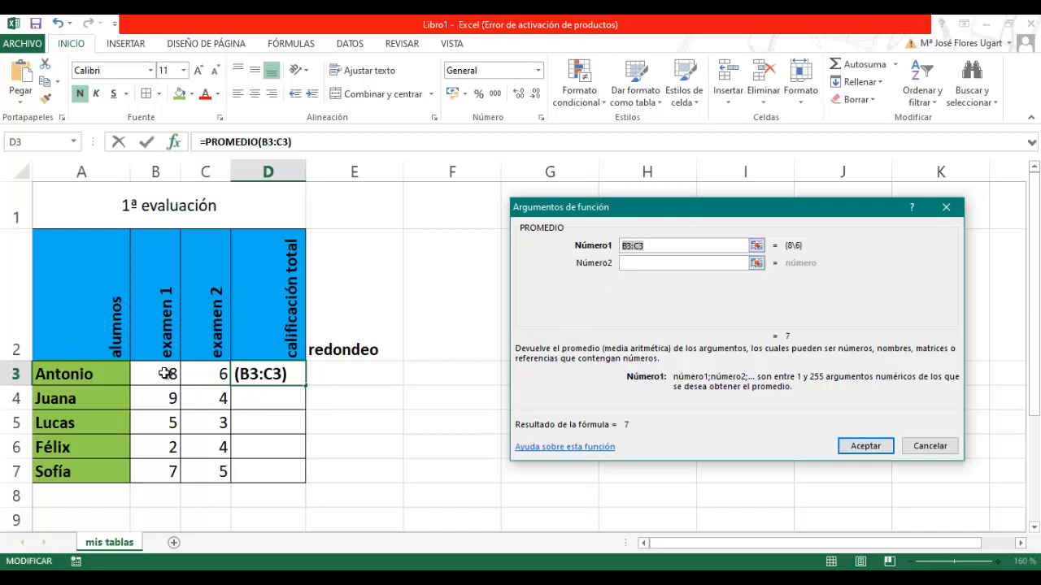
{"action": "left_click_drag", "start_coordinate": [165, 375], "coordinate": [206, 378]}
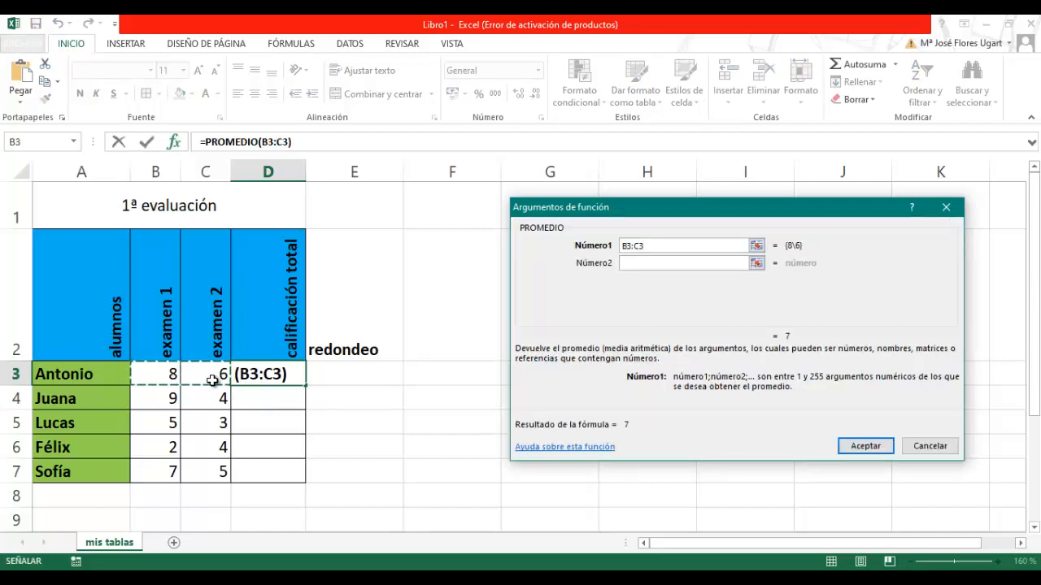
{"action": "left_click", "coordinate": [880, 444]}
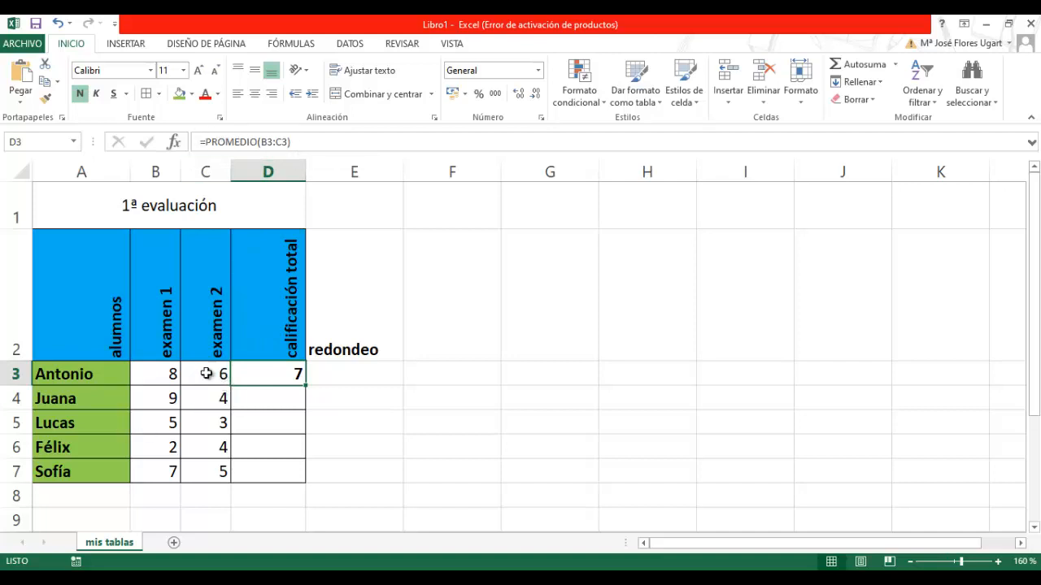
{"action": "left_click", "coordinate": [287, 403]}
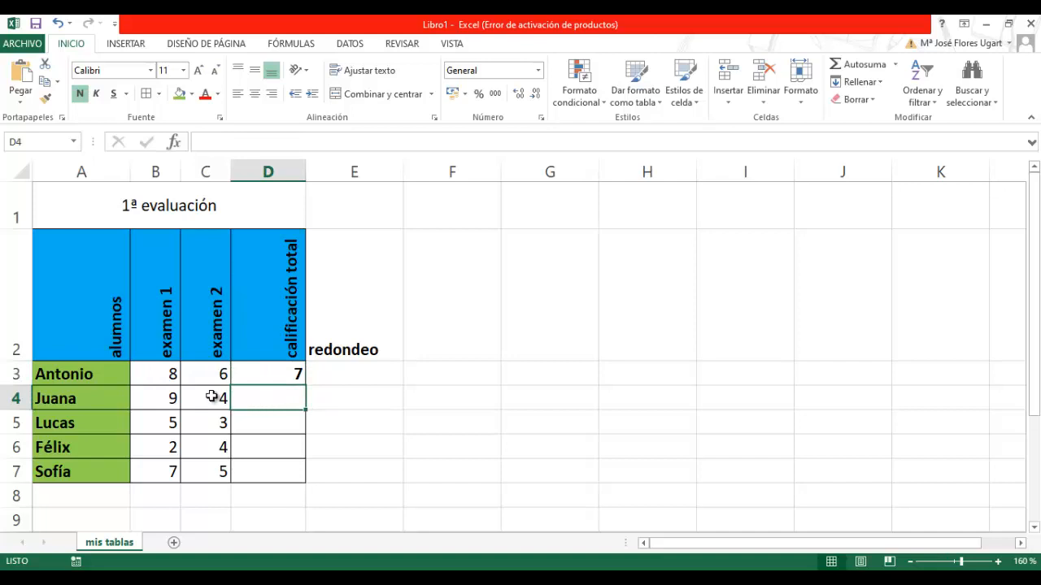
{"action": "left_click", "coordinate": [276, 374]}
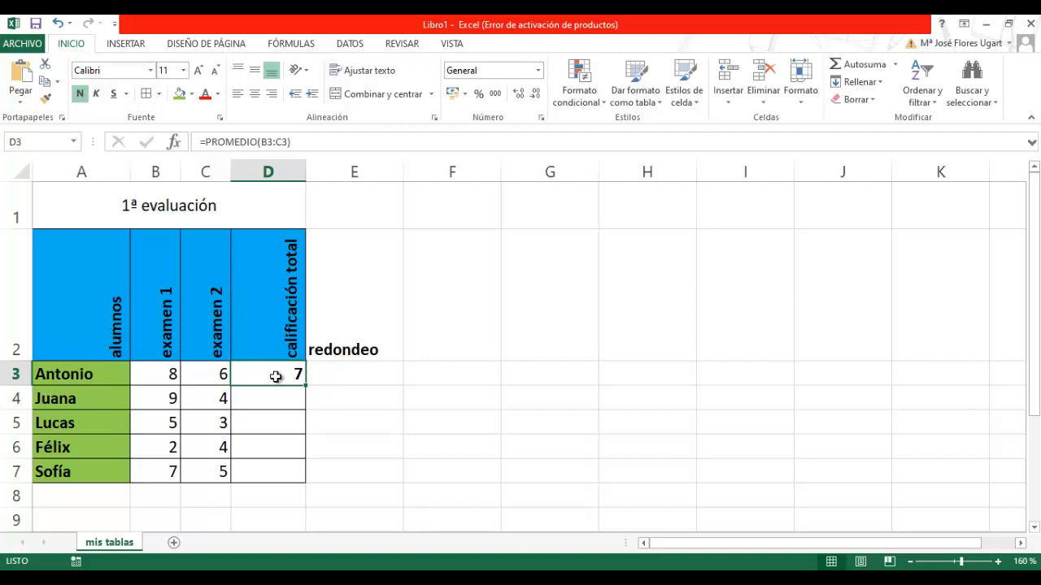
{"action": "right_click", "coordinate": [276, 375]}
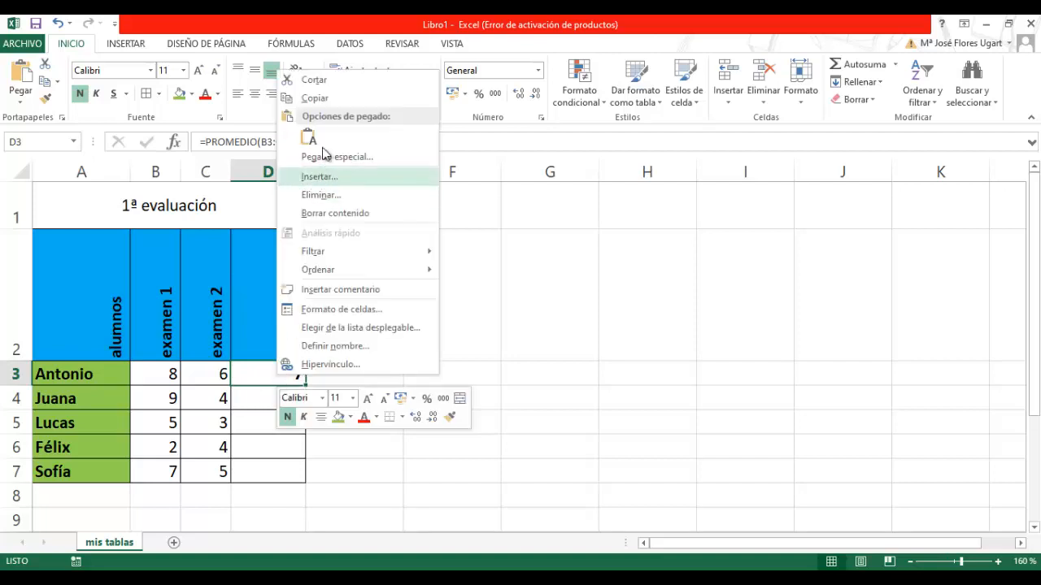
{"action": "left_click", "coordinate": [327, 98]}
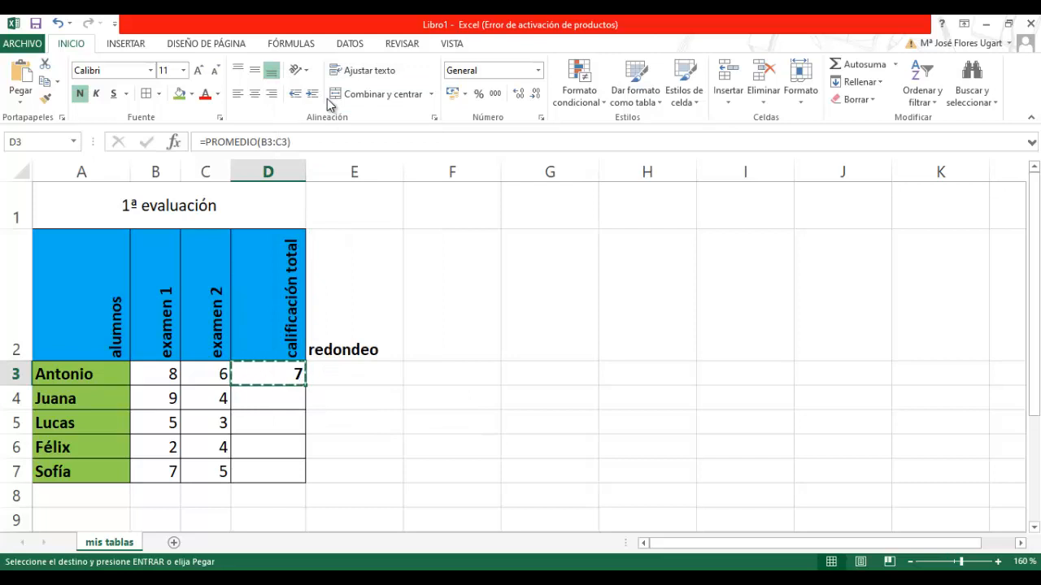
{"action": "double_click", "coordinate": [287, 397]}
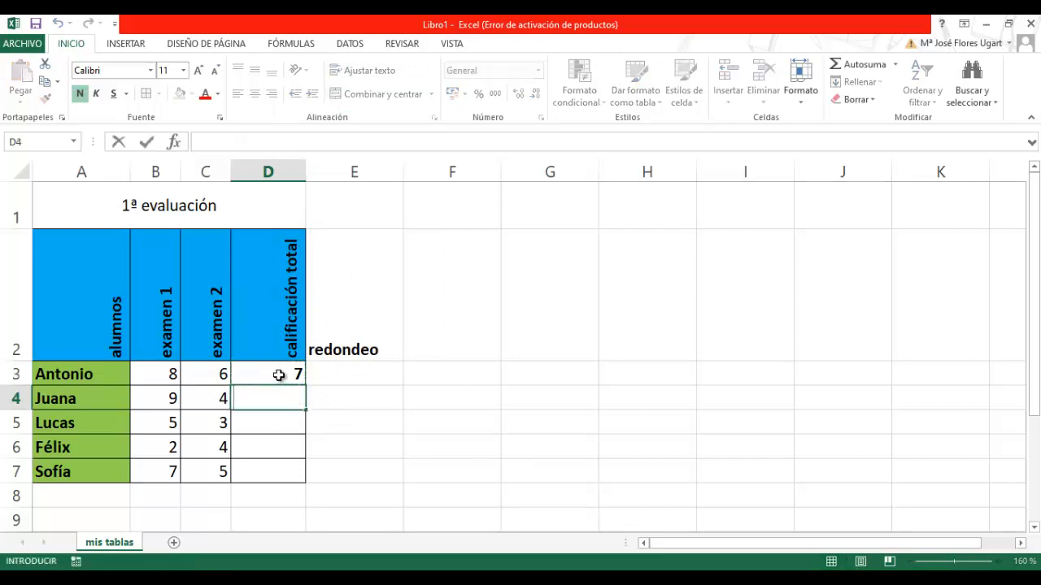
{"action": "left_click", "coordinate": [279, 374]}
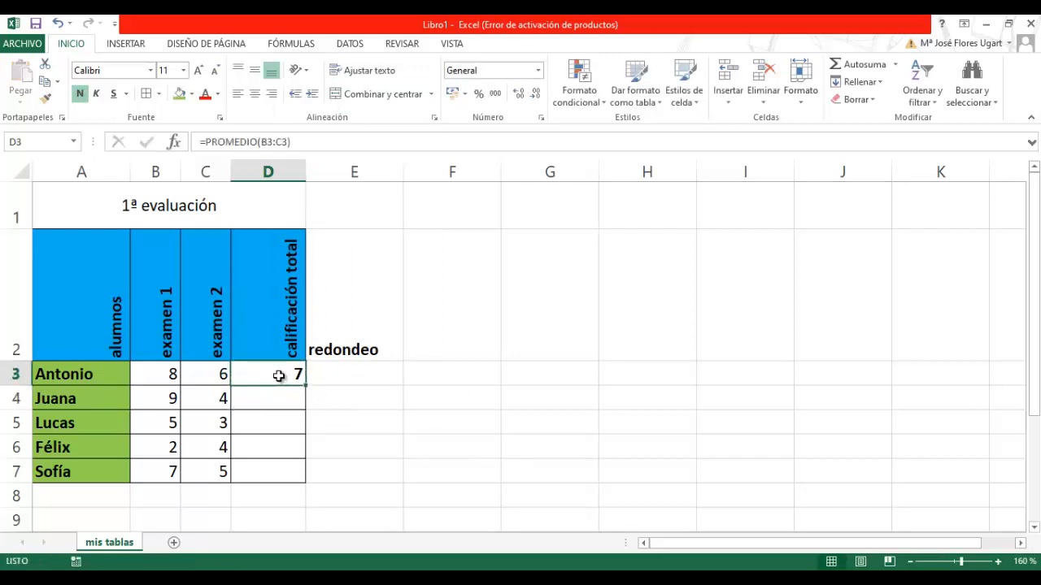
{"action": "left_click", "coordinate": [47, 84]}
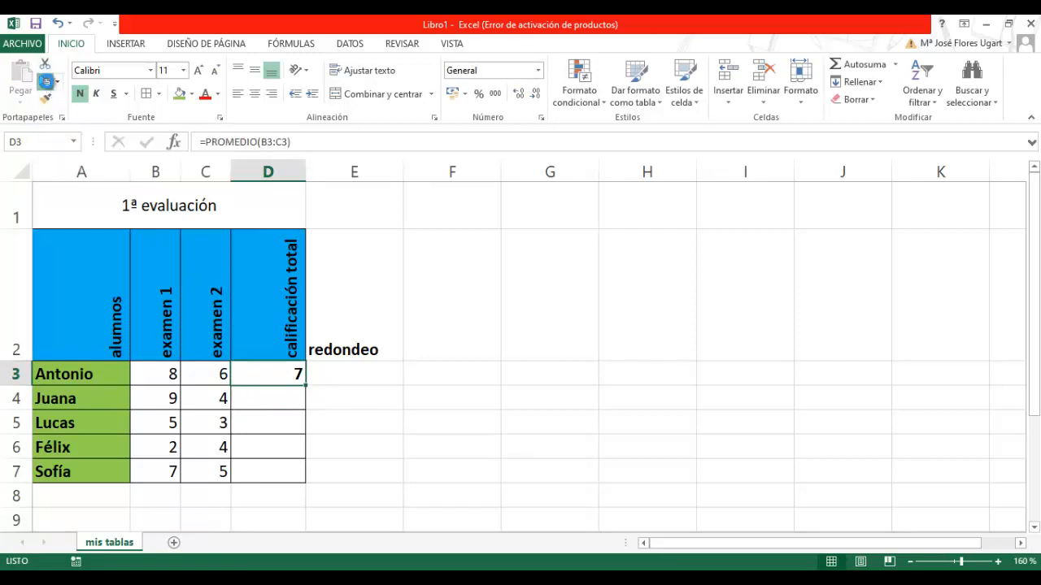
{"action": "left_click", "coordinate": [46, 84]}
{"action": "double_click", "coordinate": [282, 419]}
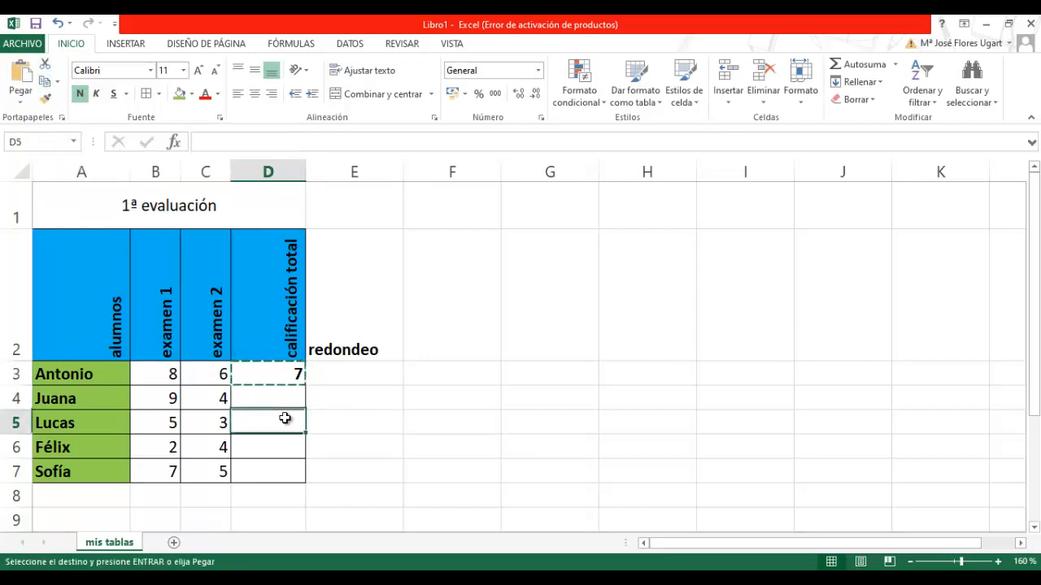
Copy the PROMEDIO formula from D3 and paste it into cells D4 to D7.
{"action": "left_click", "coordinate": [270, 370]}
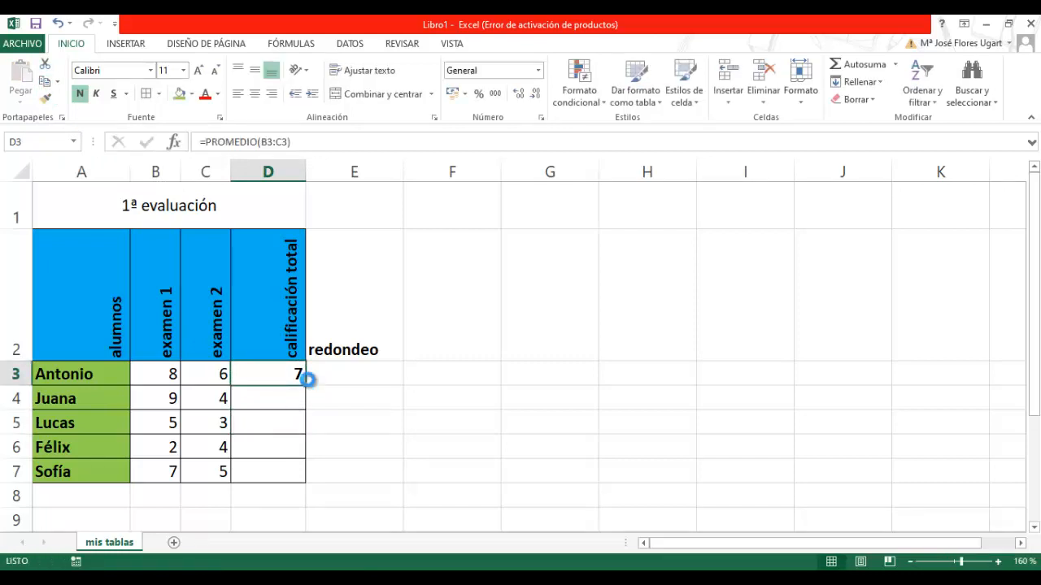
{"action": "key", "text": "ctrl+c"}
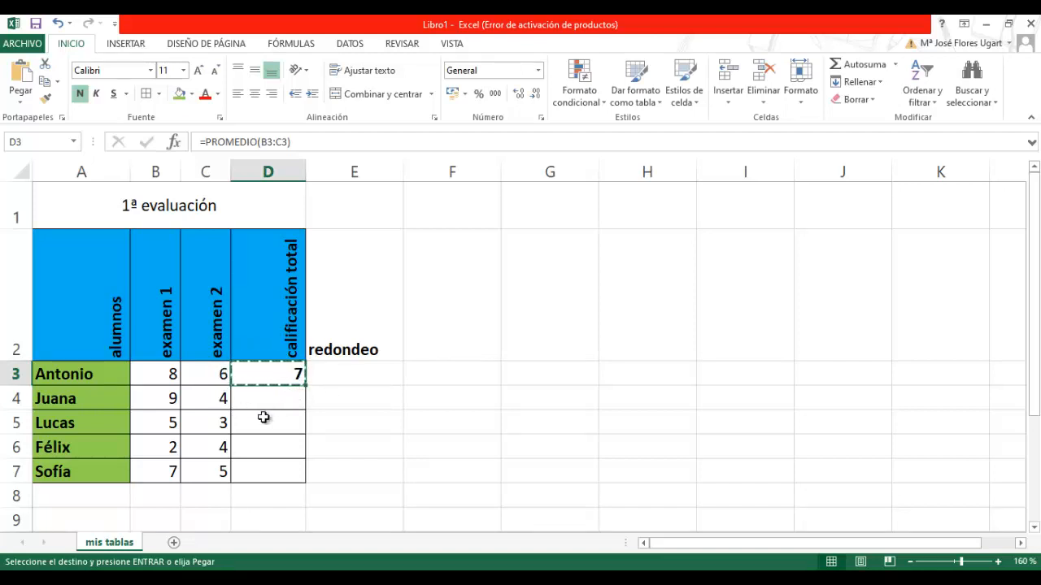
{"action": "left_click", "coordinate": [278, 398]}
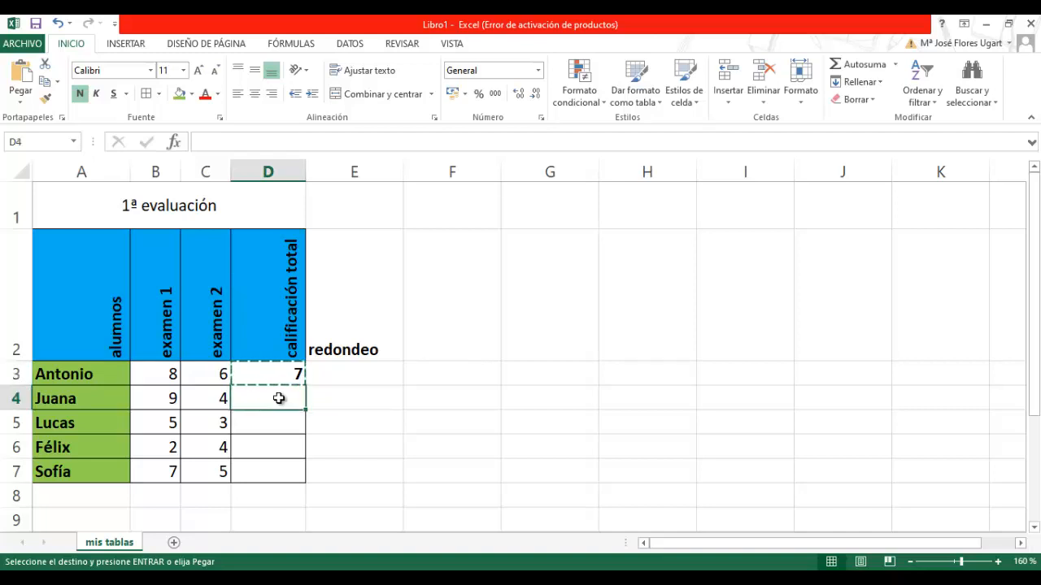
{"action": "left_click_drag", "start_coordinate": [278, 398], "coordinate": [269, 472]}
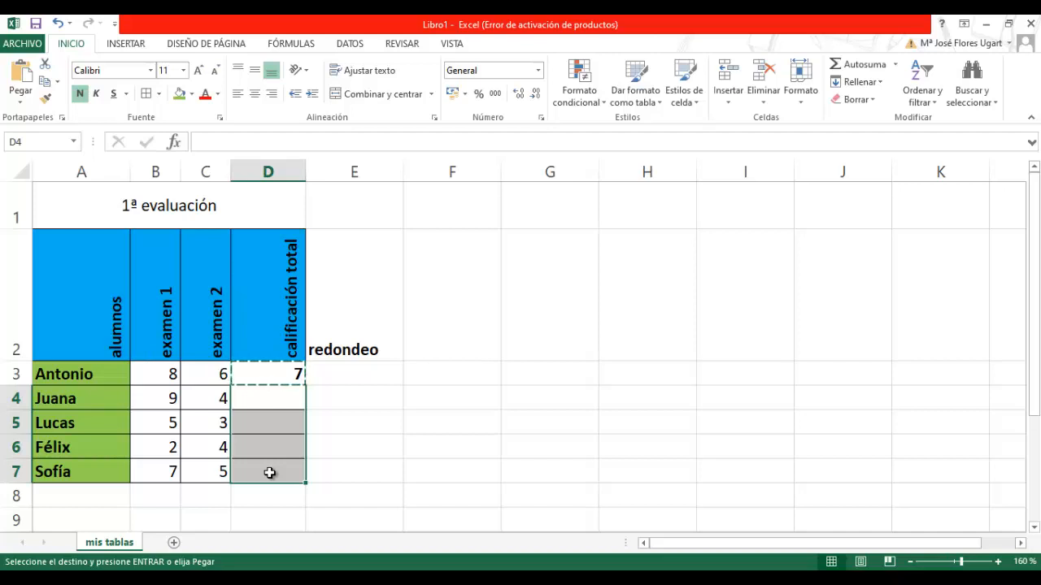
{"action": "left_click", "coordinate": [25, 75]}
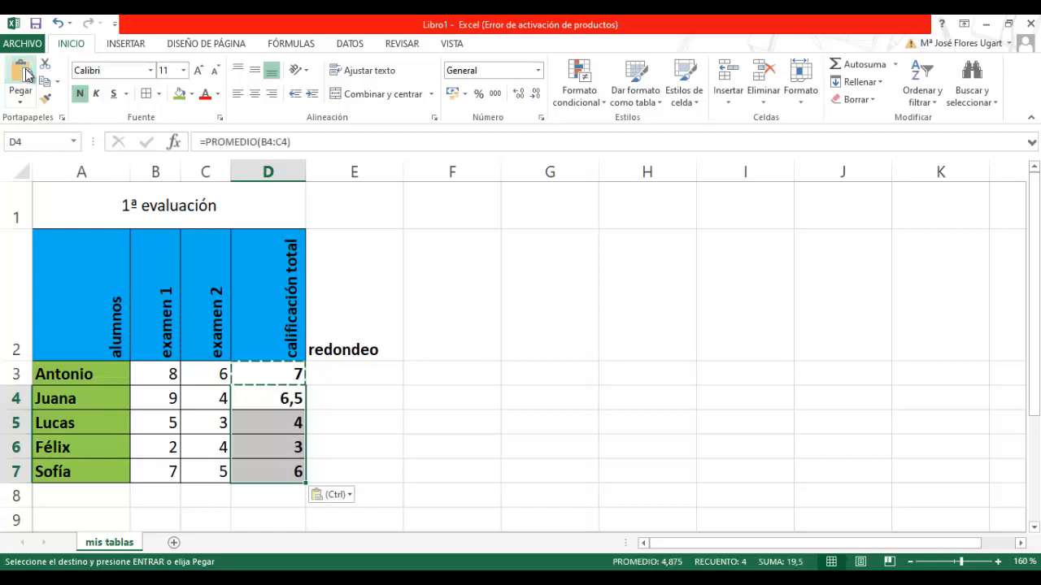
{"action": "right_click", "coordinate": [287, 404]}
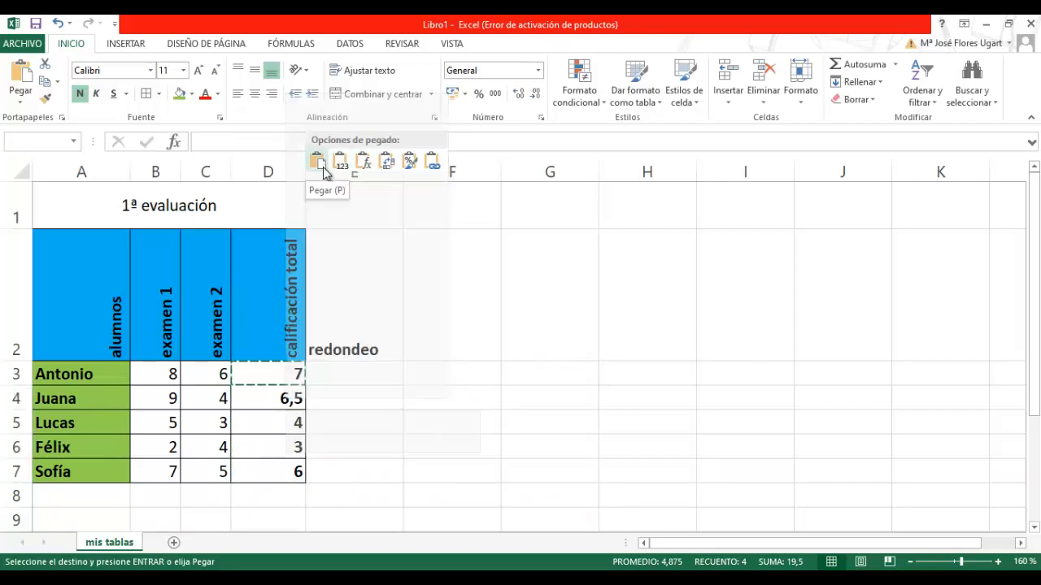
{"action": "key", "text": "p"}
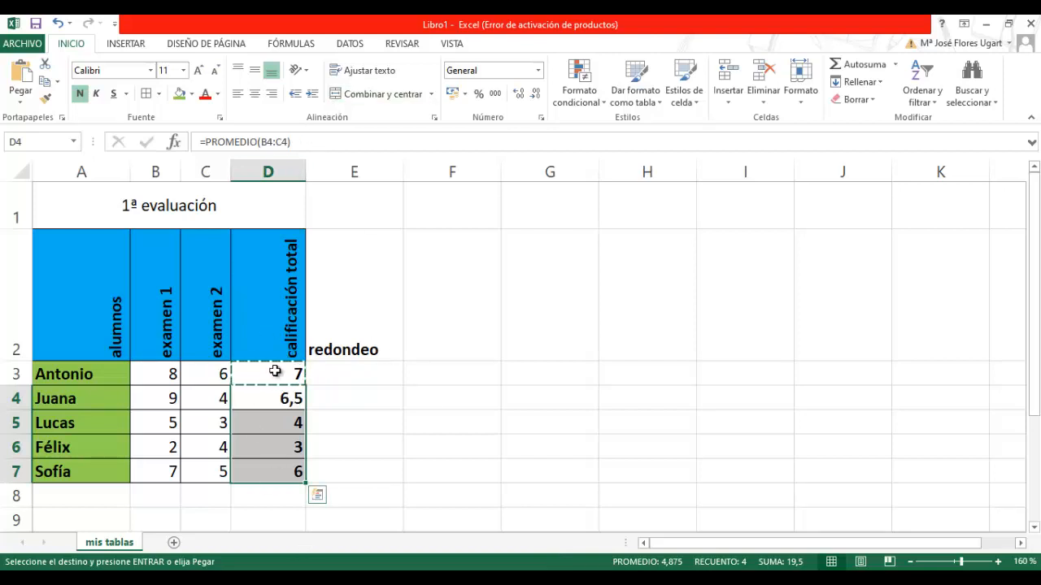
Undo the pasting of the PROMEDIO formula into cells D4 to D7.
{"action": "left_click", "coordinate": [61, 22]}
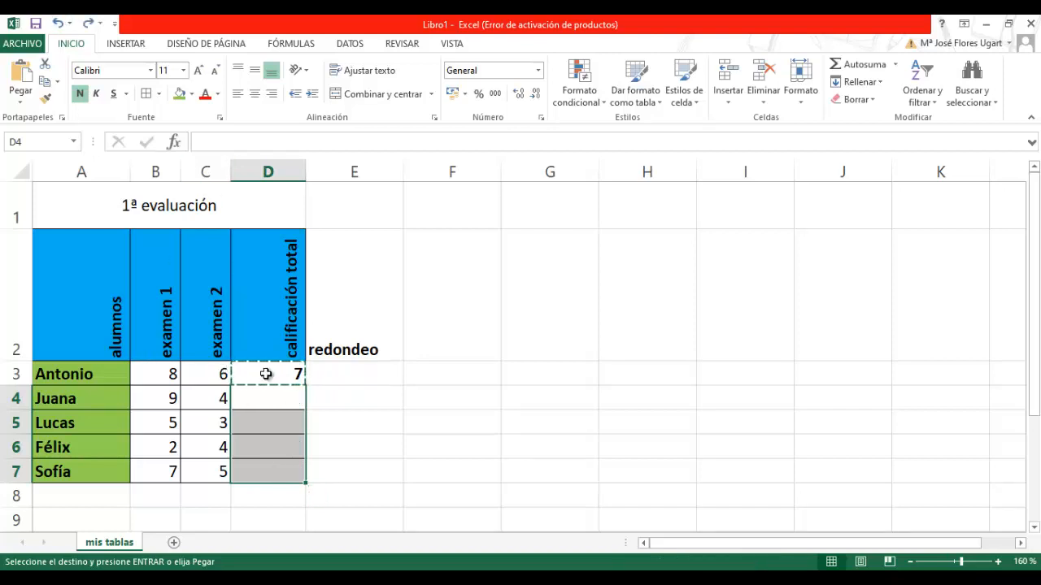
{"action": "left_click", "coordinate": [58, 23]}
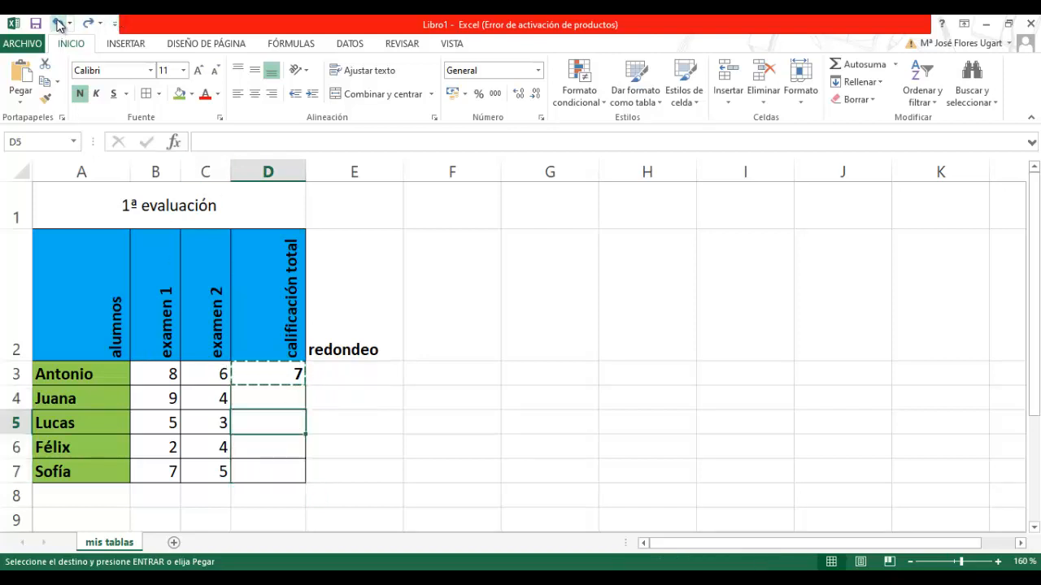
{"action": "double_click", "coordinate": [300, 372]}
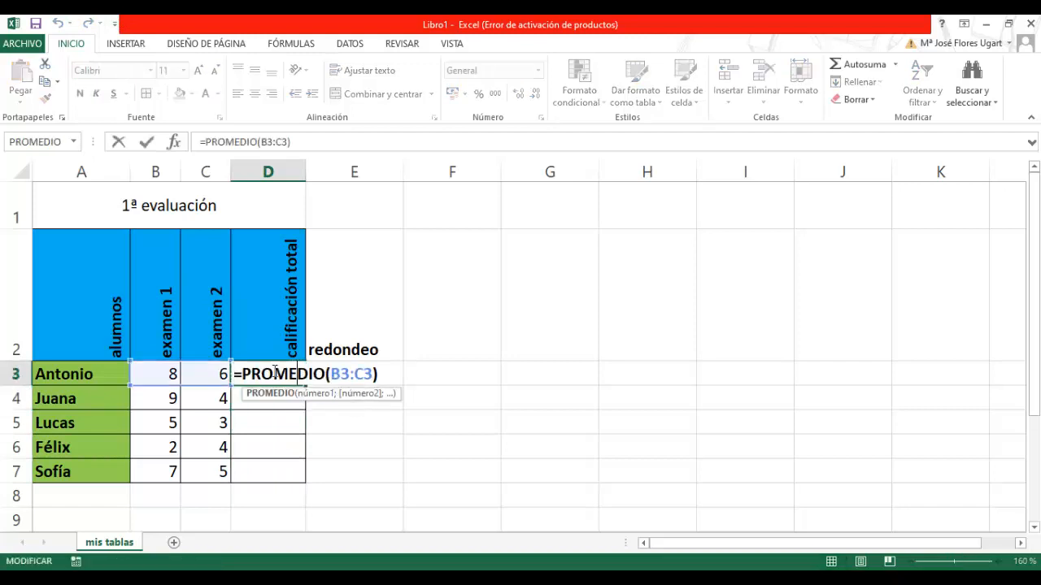
{"action": "left_click", "coordinate": [367, 412]}
Fill the PROMEDIO formula from D3 down to D7.
{"action": "left_click", "coordinate": [270, 373]}
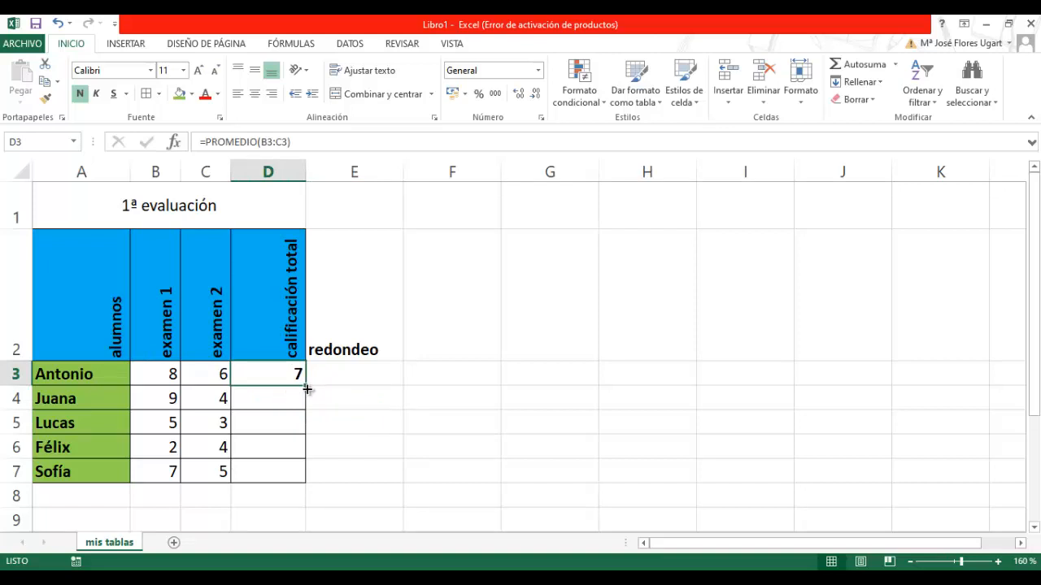
{"action": "left_click_drag", "start_coordinate": [304, 386], "coordinate": [301, 442]}
{"action": "left_click_drag", "start_coordinate": [305, 469], "coordinate": [305, 473]}
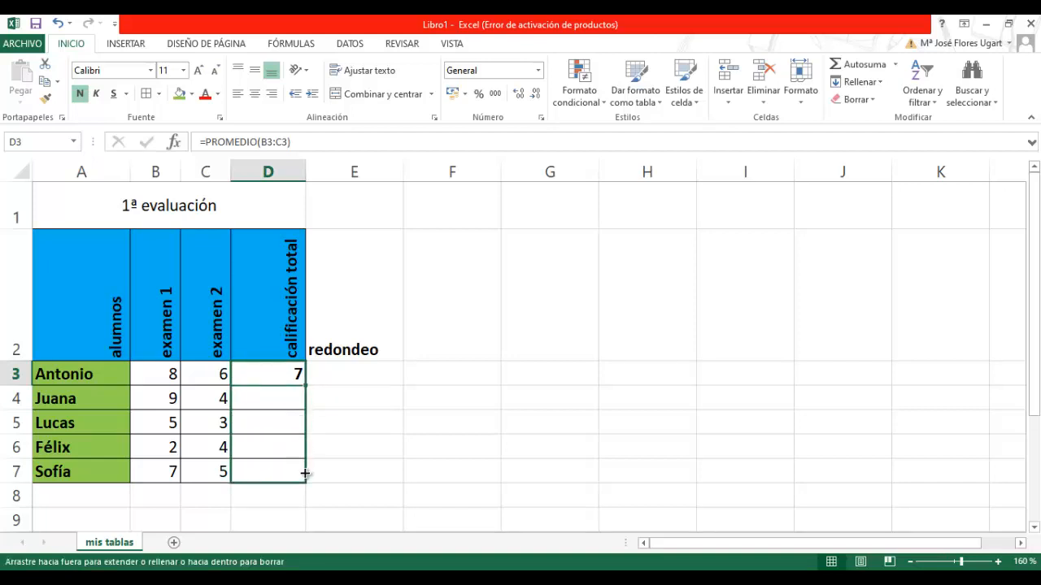
{"action": "left_click_drag", "start_coordinate": [304, 473], "coordinate": [304, 473]}
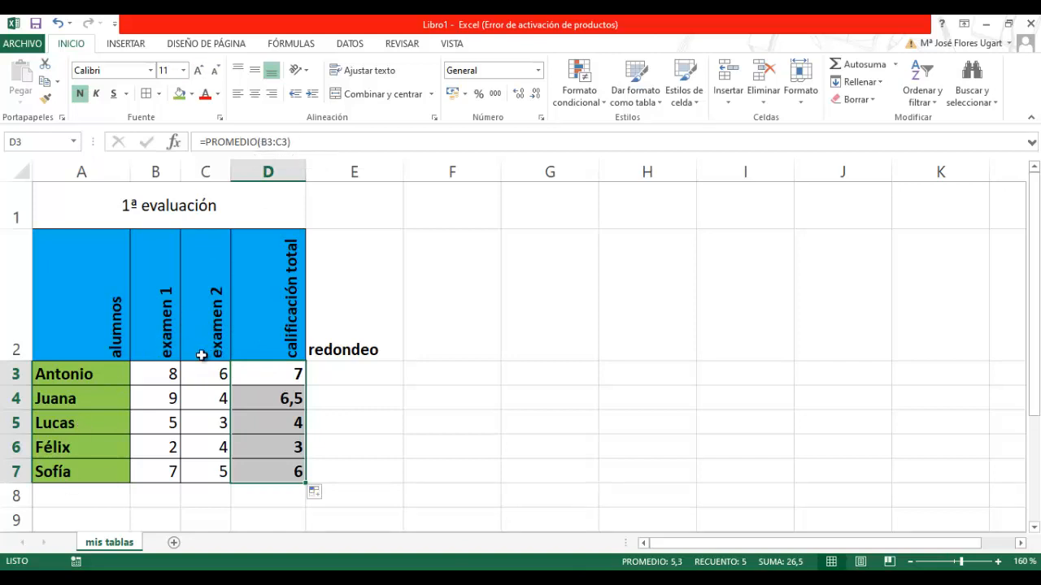
Extend the header in B2 to "examen 1 (70%)" and the header in C2 to "examen 2 (30%)".
{"action": "left_click", "coordinate": [165, 338]}
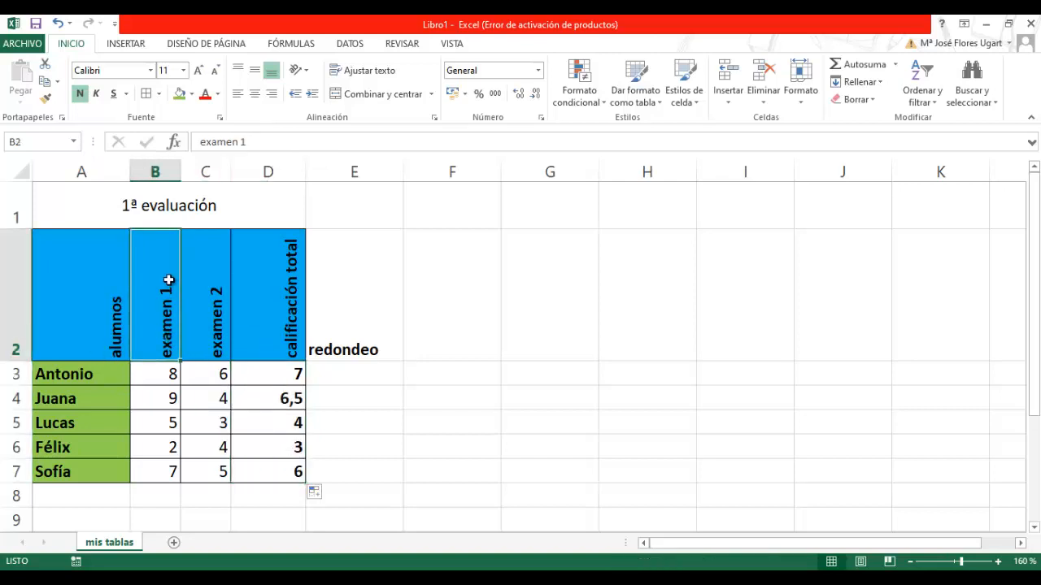
{"action": "double_click", "coordinate": [168, 282]}
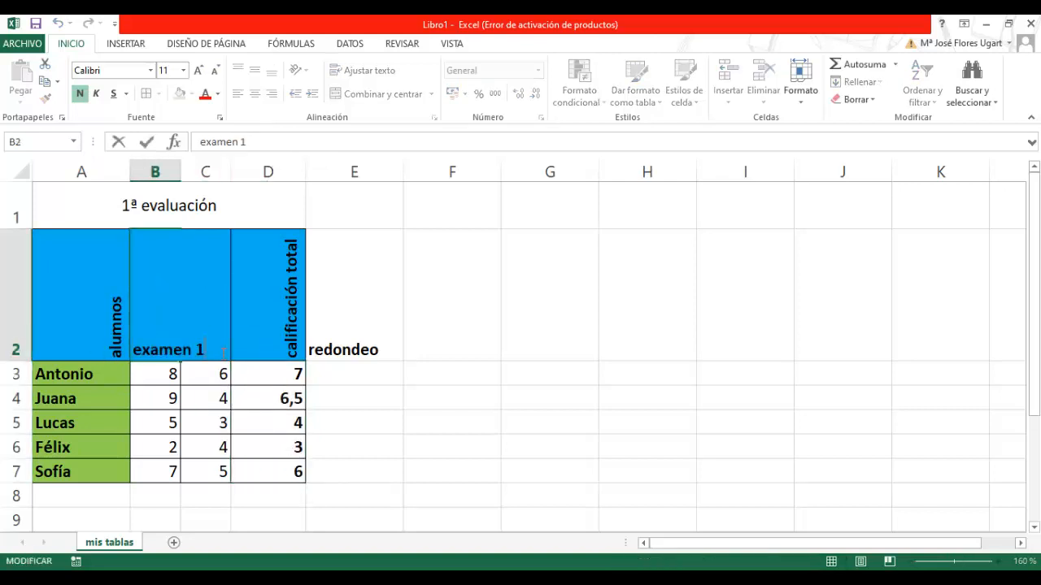
{"action": "type", "text": "(70%"}
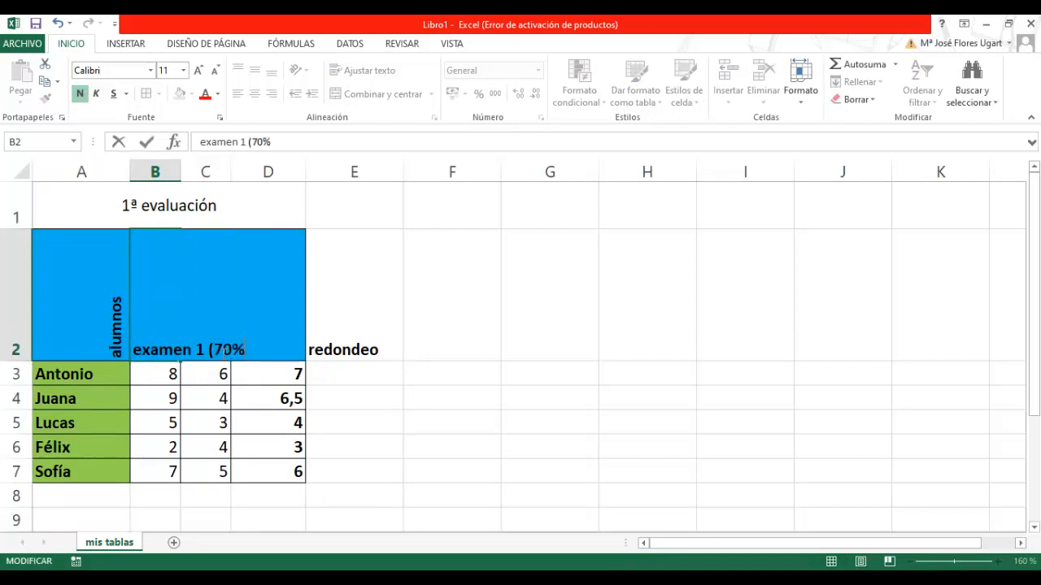
{"action": "type", "text": ")"}
{"action": "left_click", "coordinate": [219, 350]}
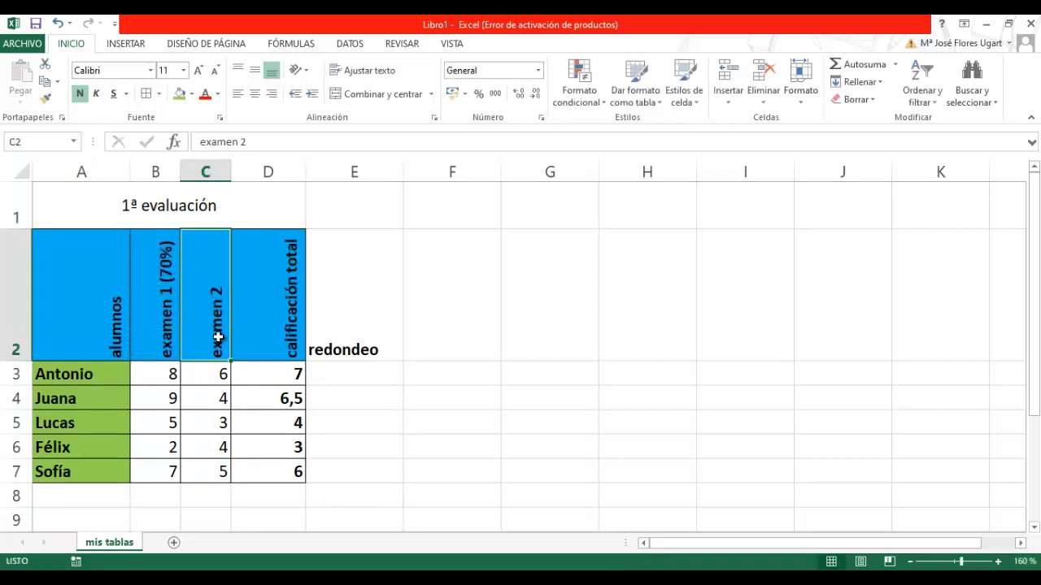
{"action": "left_click", "coordinate": [270, 139]}
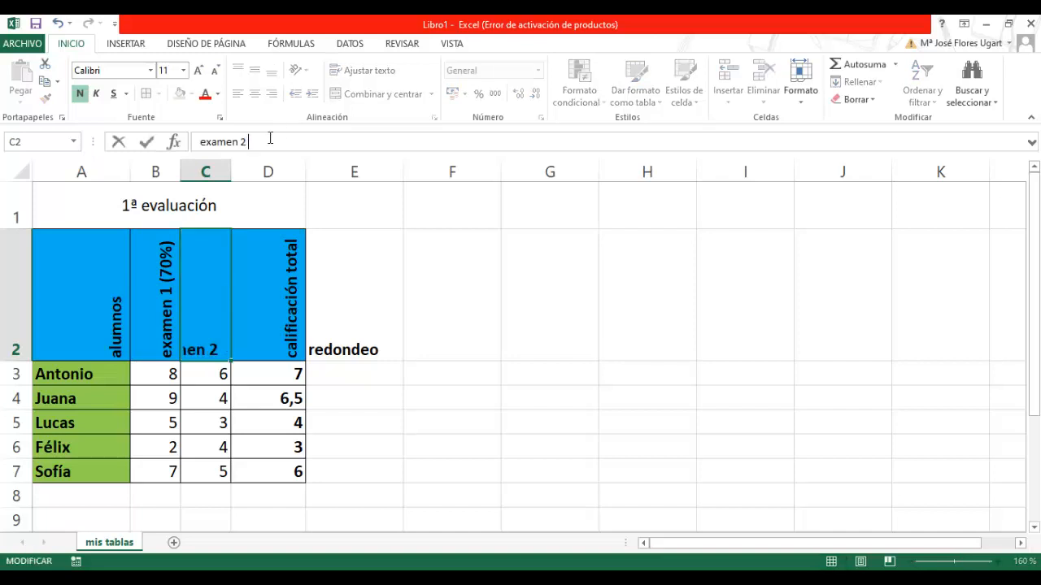
{"action": "type", "text": "(30%)"}
{"action": "left_click", "coordinate": [156, 374]}
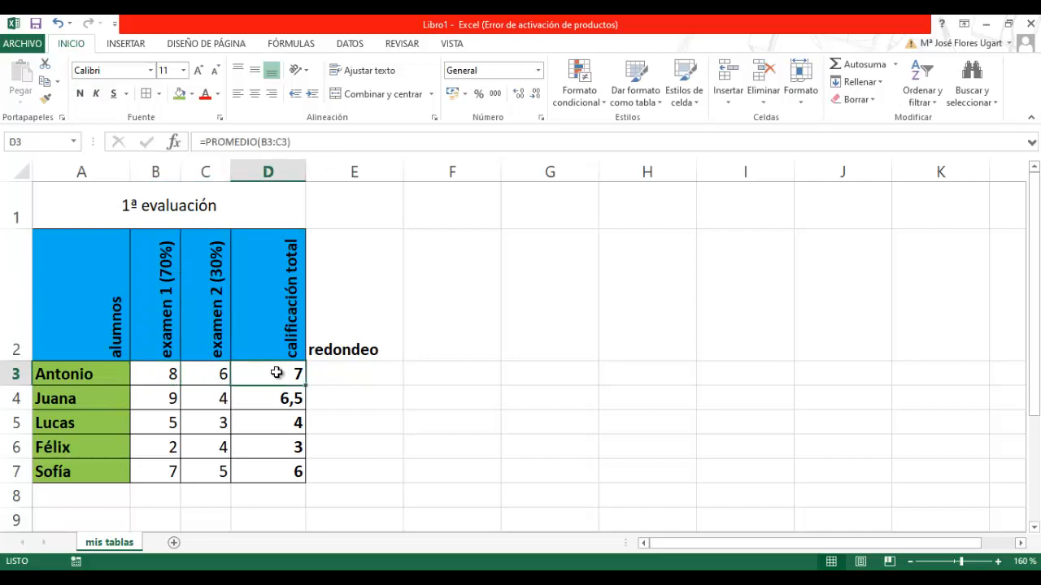
Clear the PROMEDIO formulas from cells D3 to D7.
{"action": "left_click_drag", "start_coordinate": [275, 372], "coordinate": [273, 470]}
{"action": "key", "text": "Delete"}
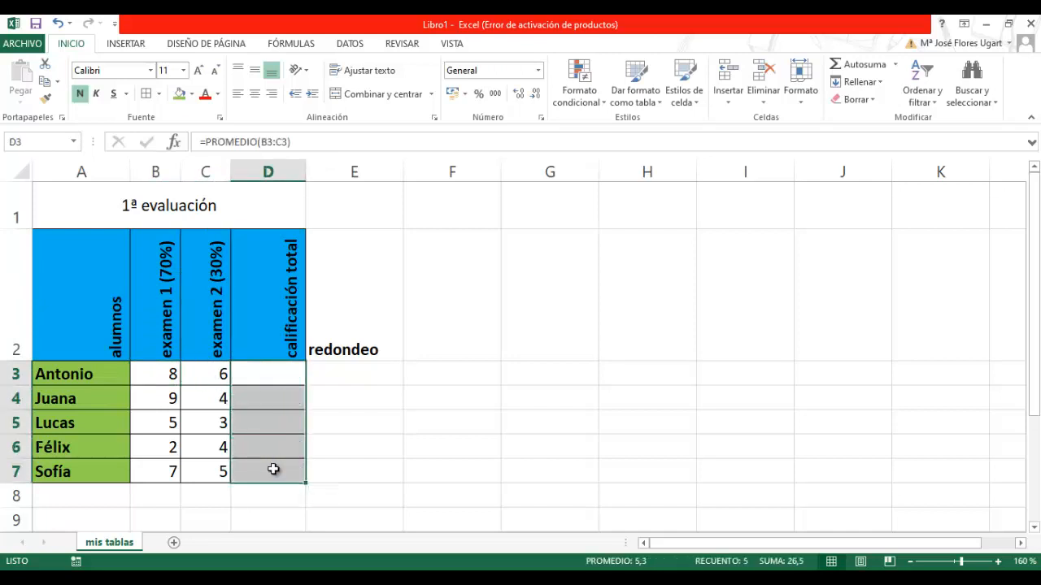
{"action": "left_click", "coordinate": [265, 374]}
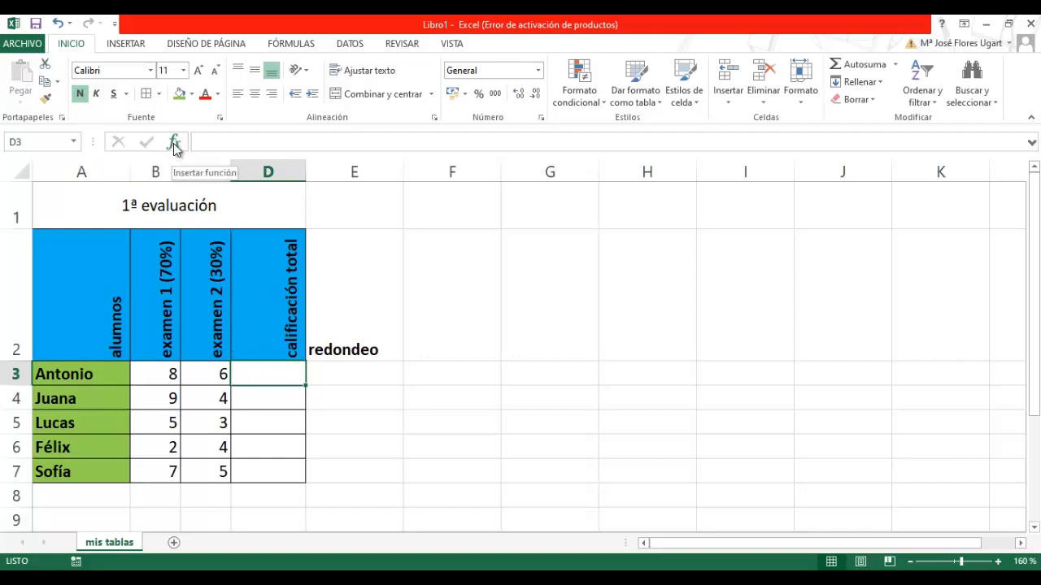
{"action": "left_click", "coordinate": [203, 142]}
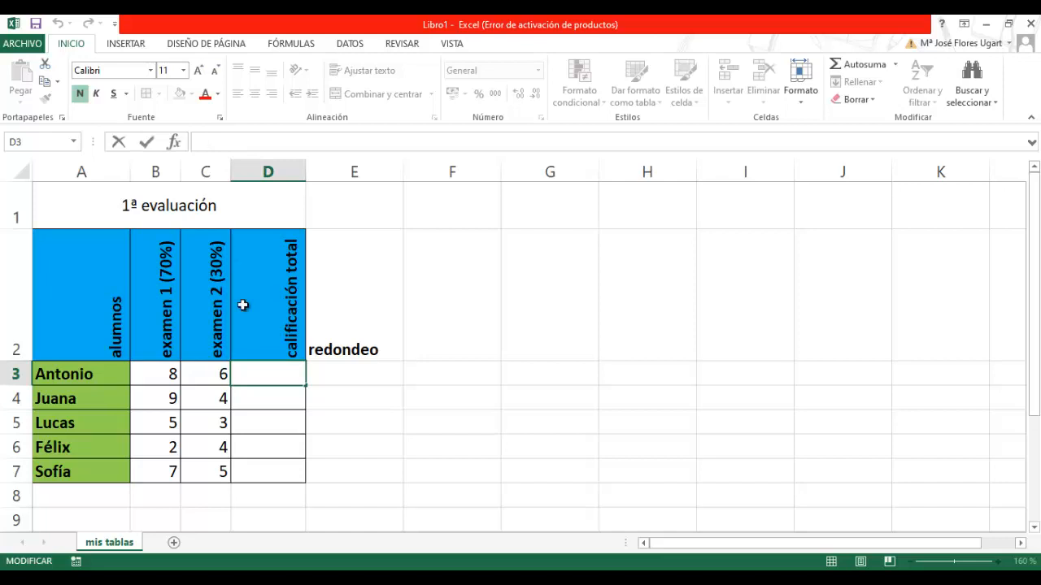
{"action": "left_click", "coordinate": [316, 382]}
Enter the weighted grade formula =B3*0,7+C3*0,3 in cell D3.
{"action": "left_click", "coordinate": [270, 375]}
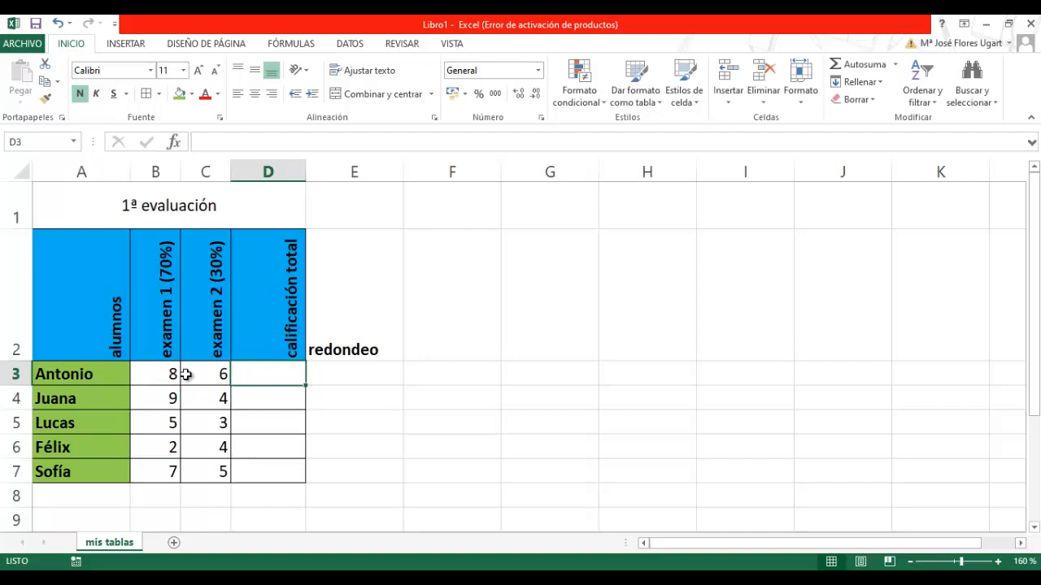
{"action": "left_click", "coordinate": [203, 141]}
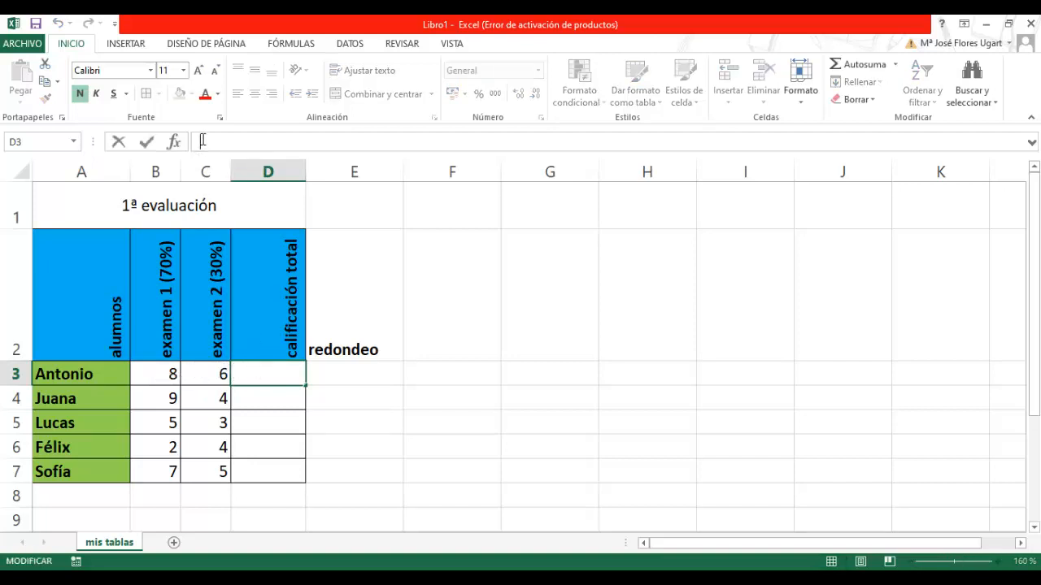
{"action": "type", "text": "="}
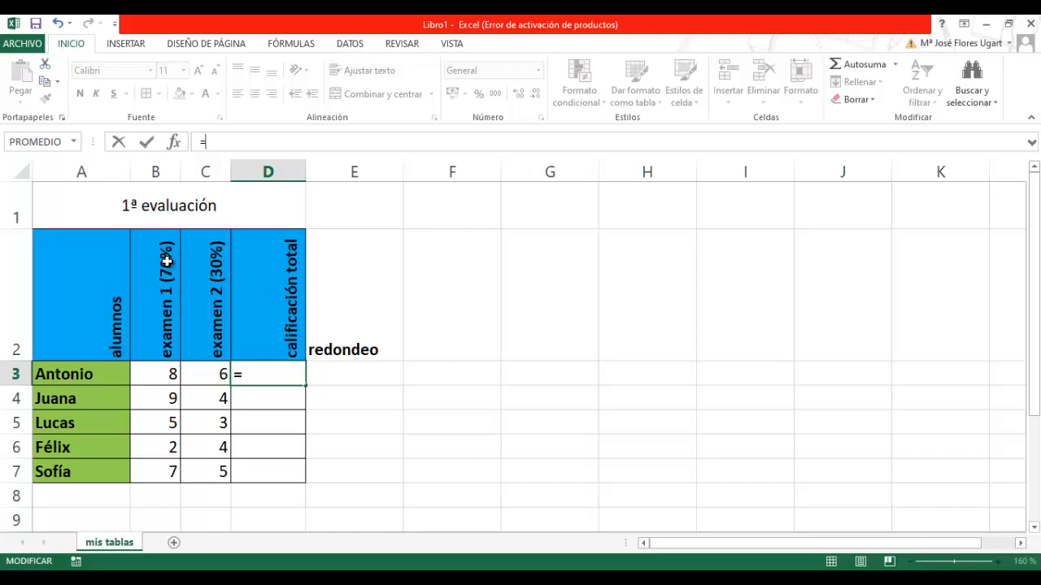
{"action": "left_click", "coordinate": [160, 376]}
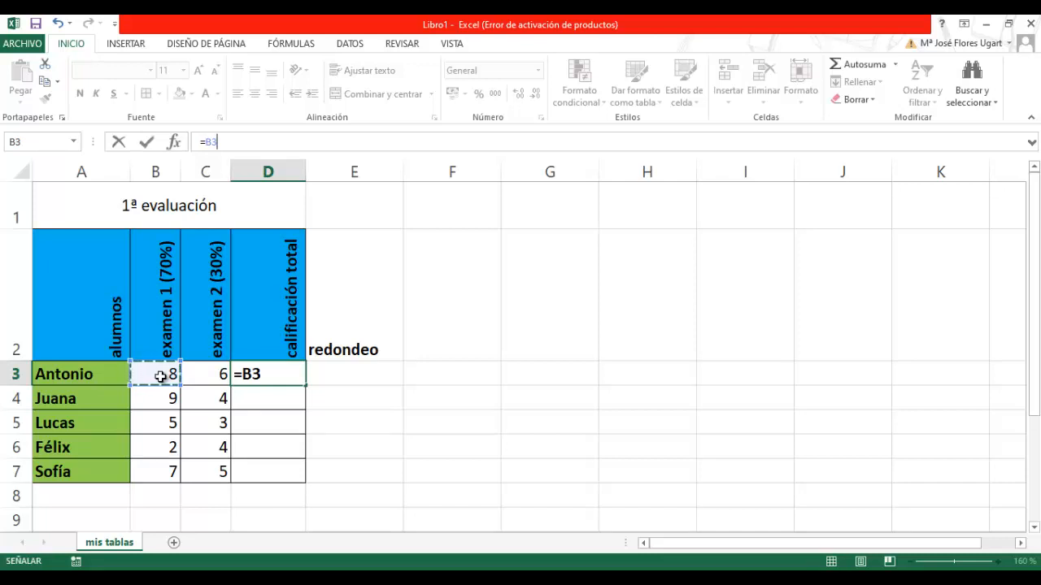
{"action": "type", "text": "*"}
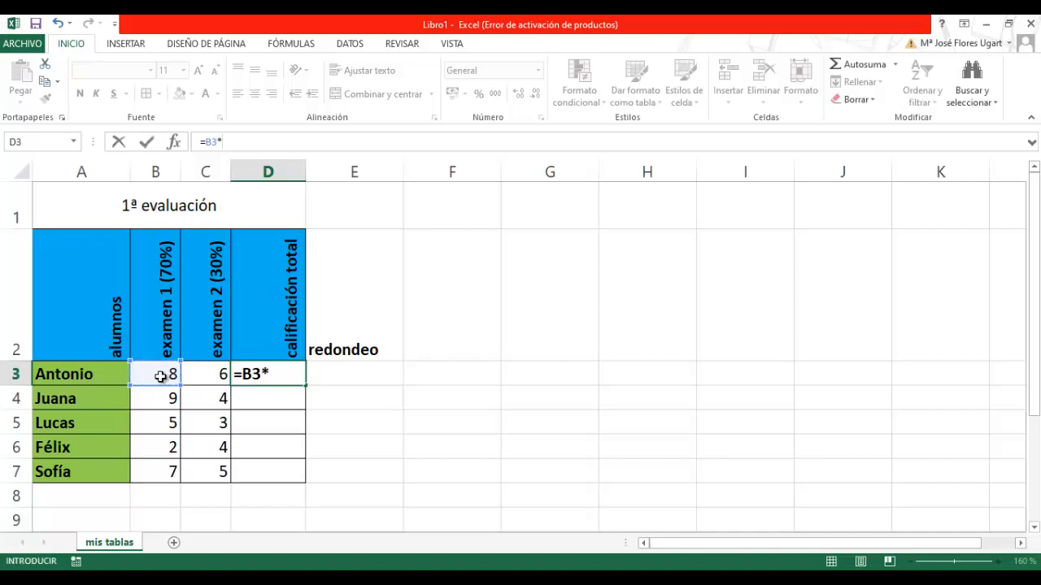
{"action": "type", "text": "0,7"}
{"action": "type", "text": "+"}
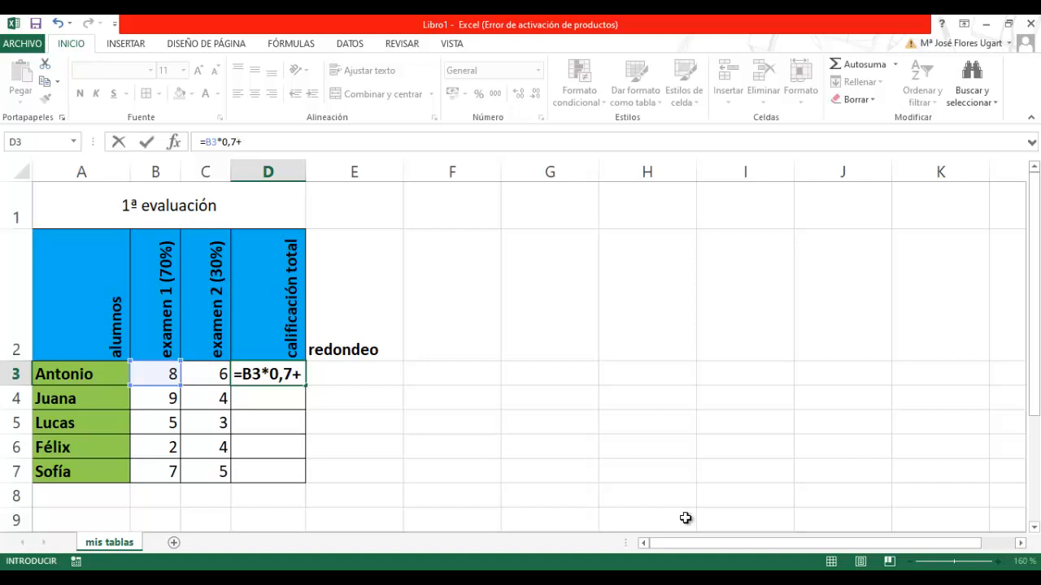
{"action": "left_click", "coordinate": [210, 374]}
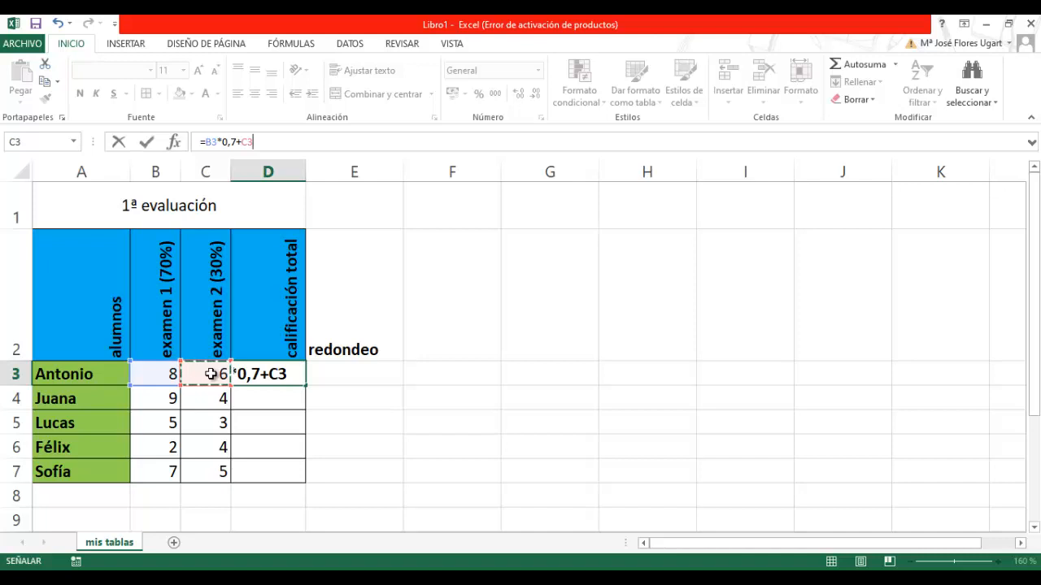
{"action": "type", "text": "*0,3"}
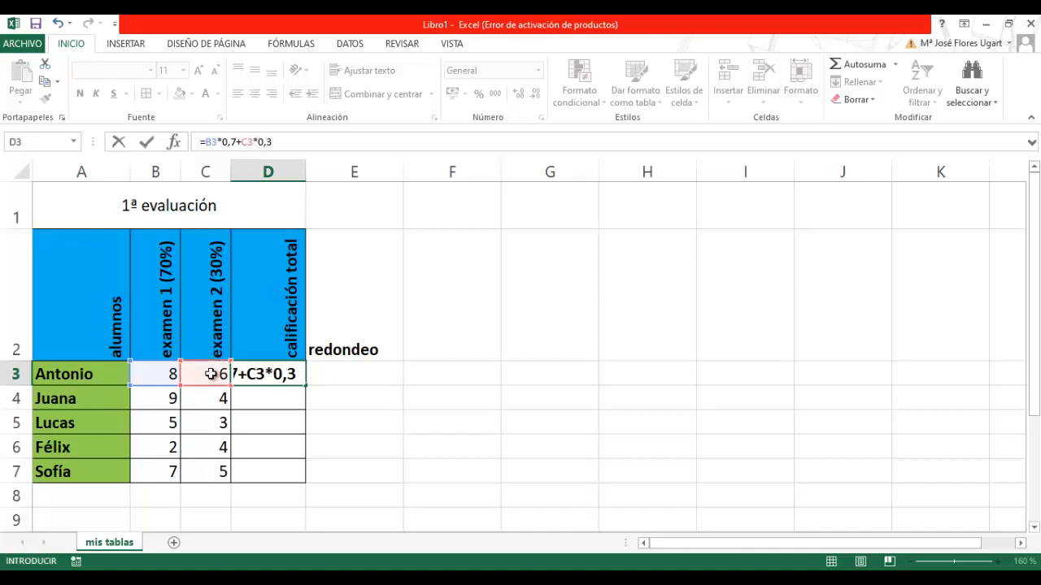
{"action": "key", "text": "Return"}
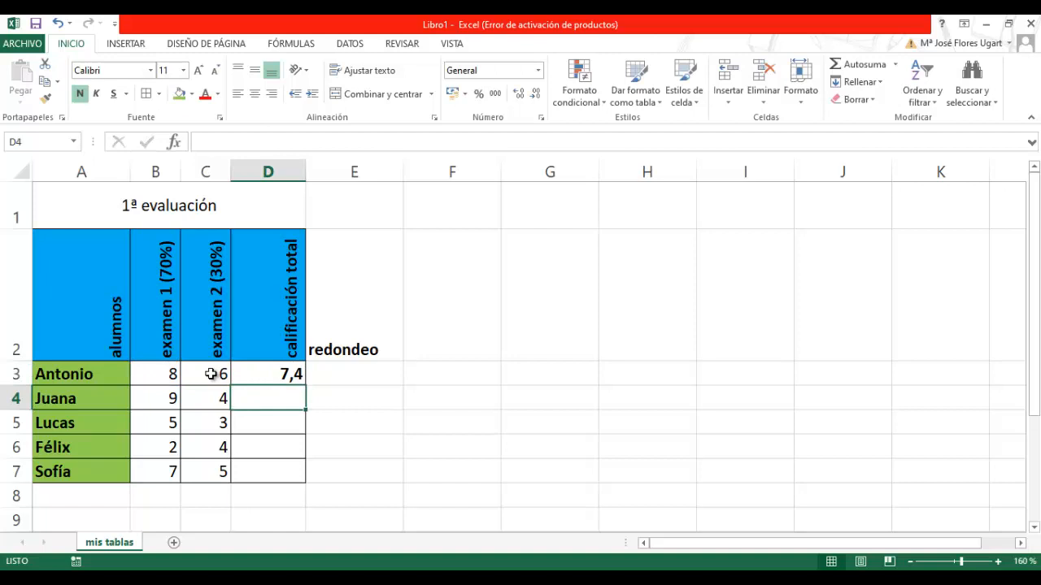
Fill the weighted grade formula from D3 down to D7 and check the copied formulas.
{"action": "left_click", "coordinate": [286, 372]}
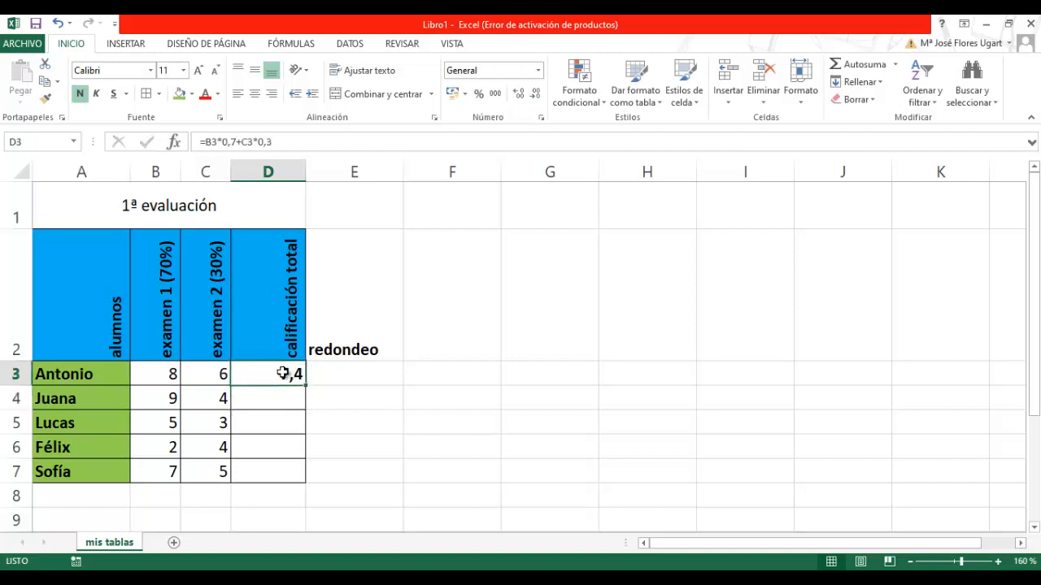
{"action": "left_click", "coordinate": [165, 374]}
{"action": "left_click", "coordinate": [203, 375]}
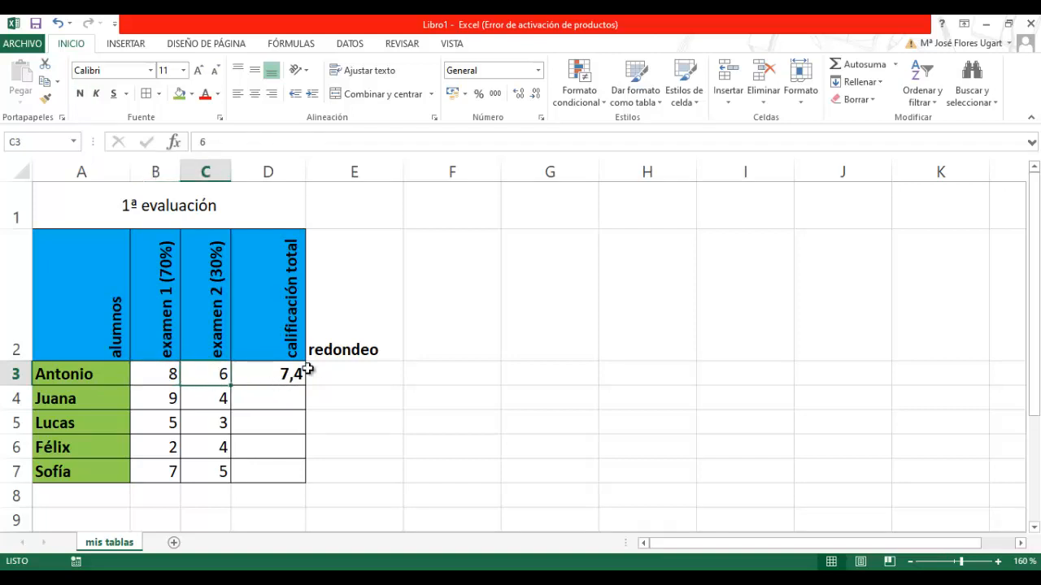
{"action": "left_click", "coordinate": [280, 372]}
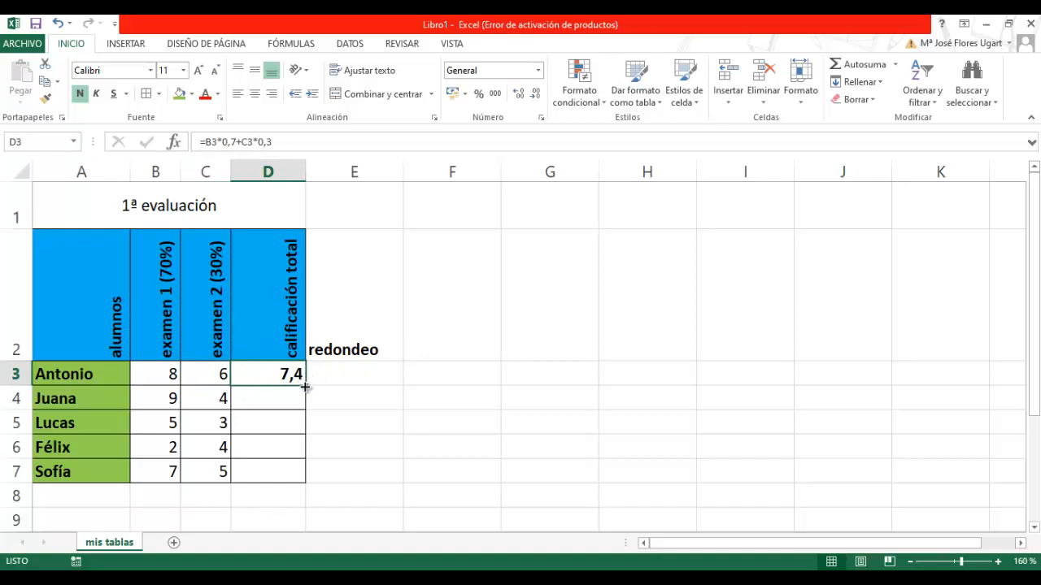
{"action": "left_click_drag", "start_coordinate": [305, 383], "coordinate": [299, 484]}
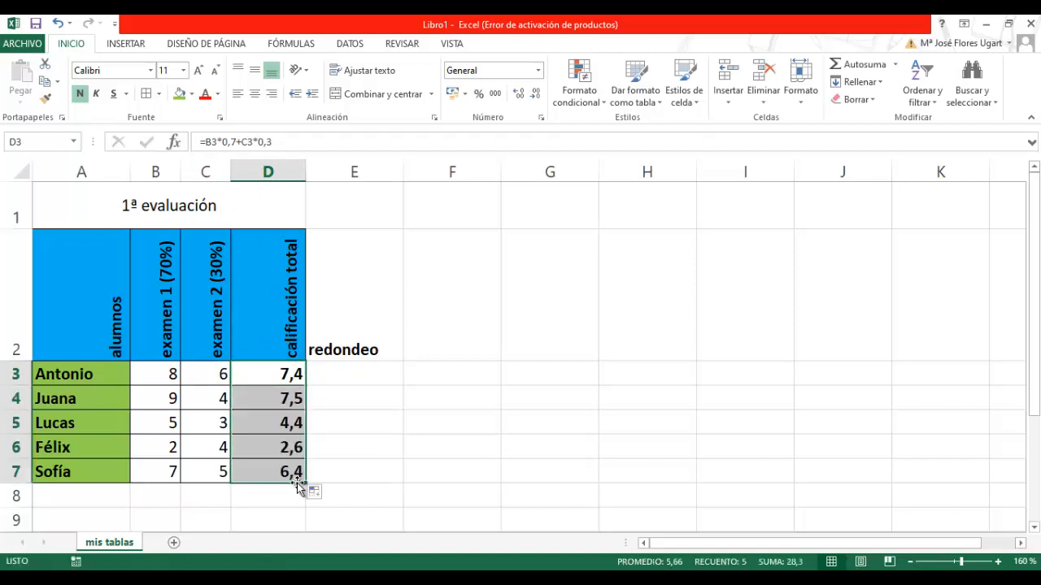
{"action": "left_click", "coordinate": [269, 400]}
{"action": "left_click", "coordinate": [265, 418]}
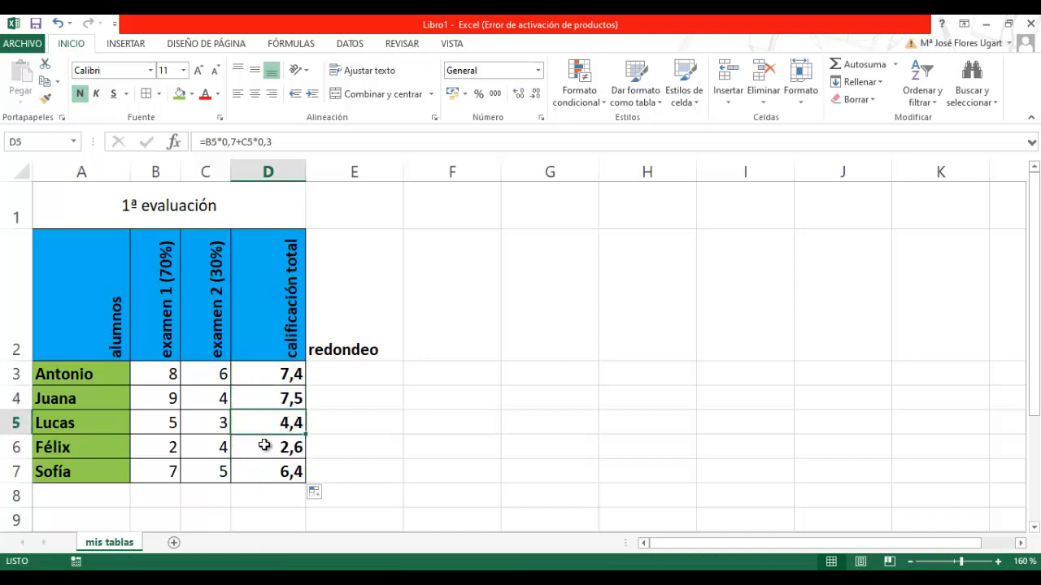
{"action": "left_click", "coordinate": [264, 447]}
{"action": "left_click", "coordinate": [257, 474]}
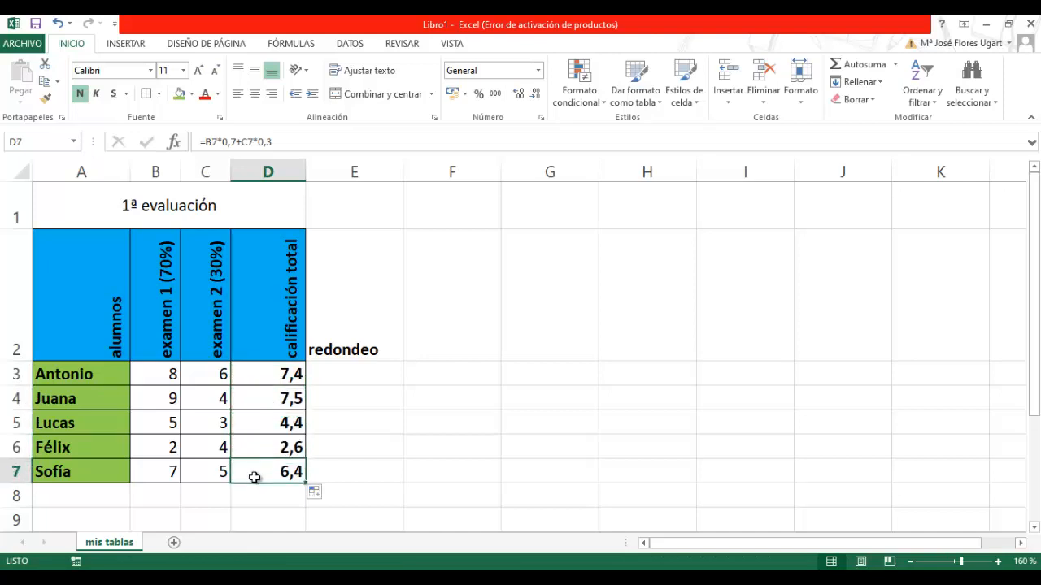
Delete the "redondeo" heading from cell E2.
{"action": "left_click", "coordinate": [361, 351]}
{"action": "key", "text": "Delete"}
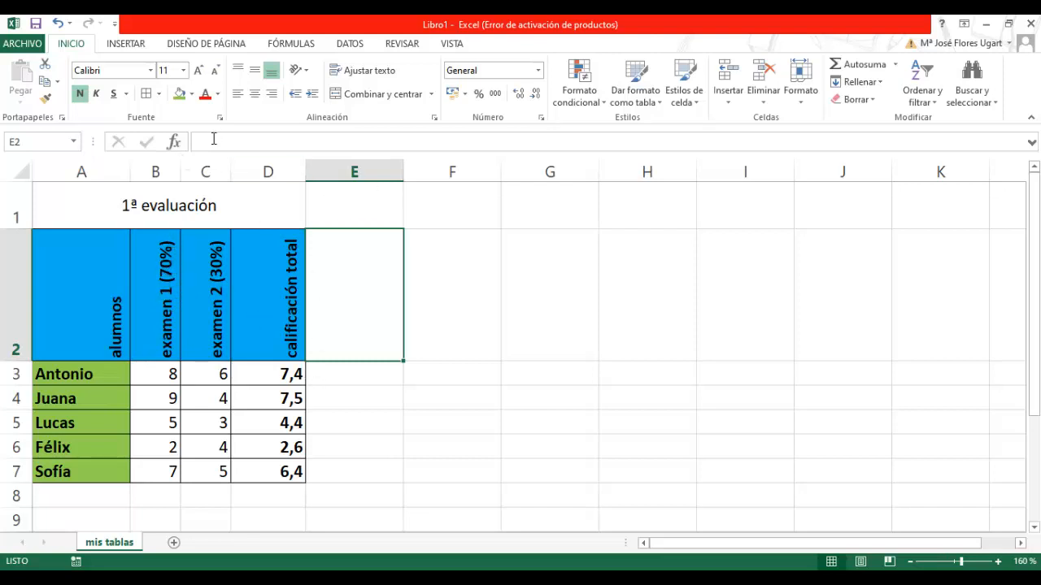
Enter the alternative weighted grade formula =(B3*70+C3*30)/100 in cell E3.
{"action": "left_click", "coordinate": [363, 372]}
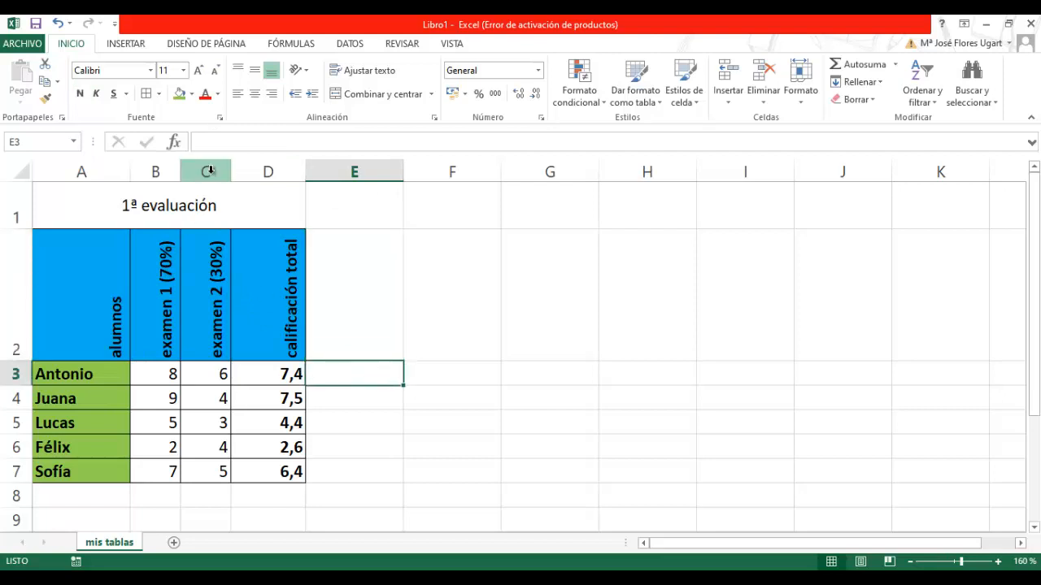
{"action": "left_click", "coordinate": [224, 143]}
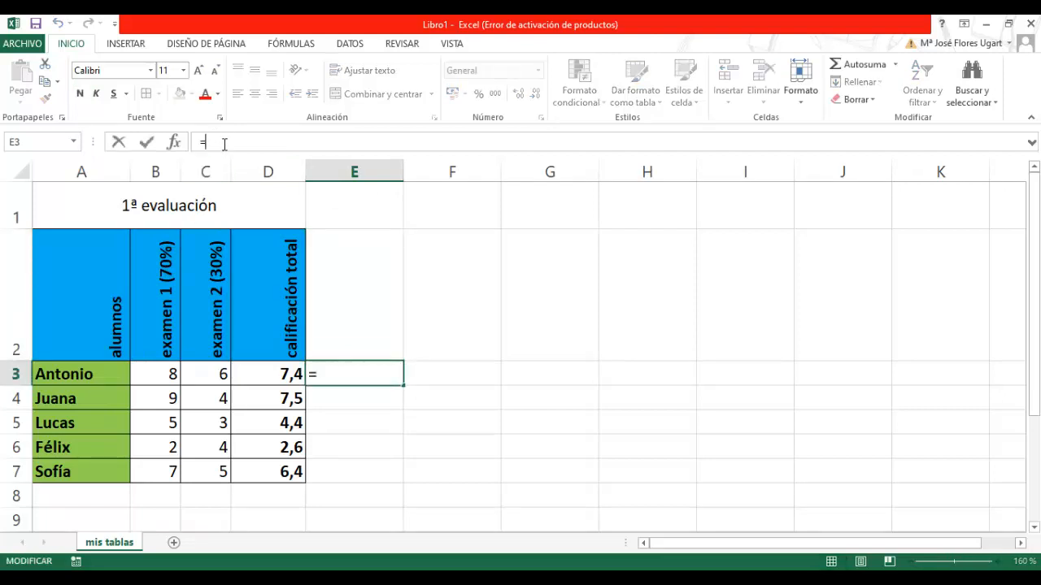
{"action": "left_click", "coordinate": [169, 376]}
{"action": "type", "text": "*"}
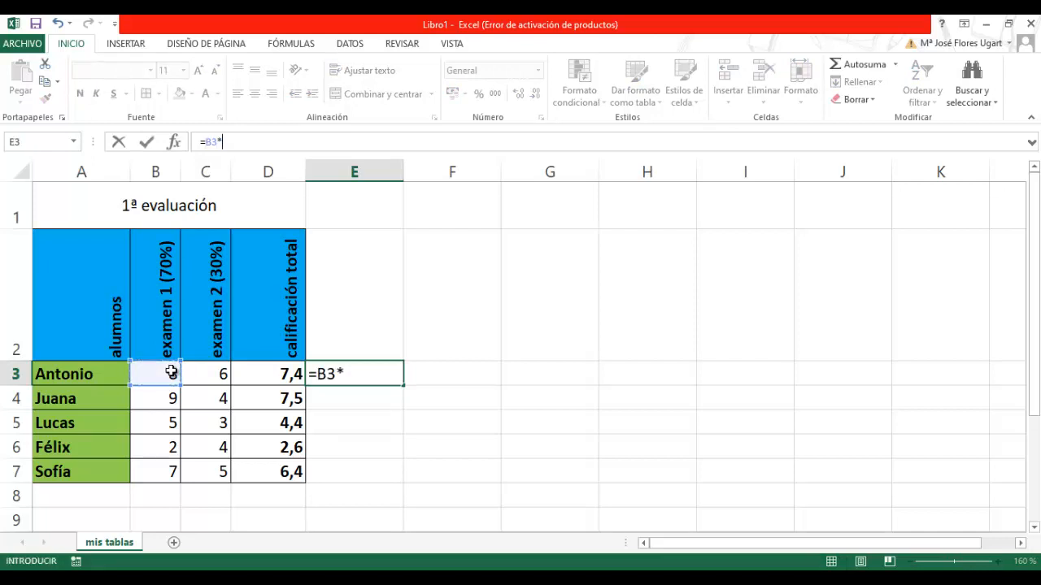
{"action": "type", "text": "70+"}
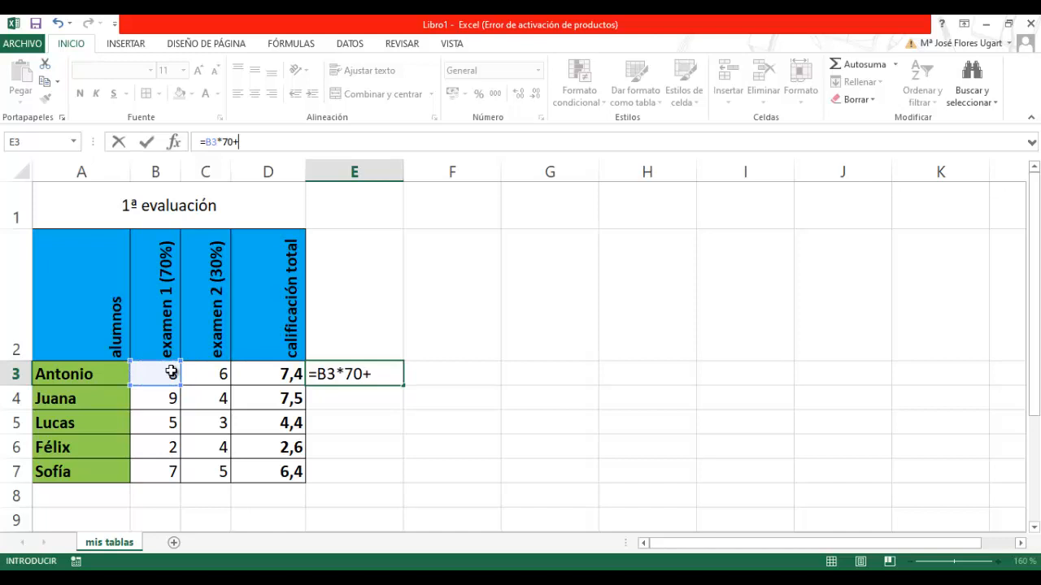
{"action": "left_click", "coordinate": [216, 368]}
{"action": "type", "text": "*"}
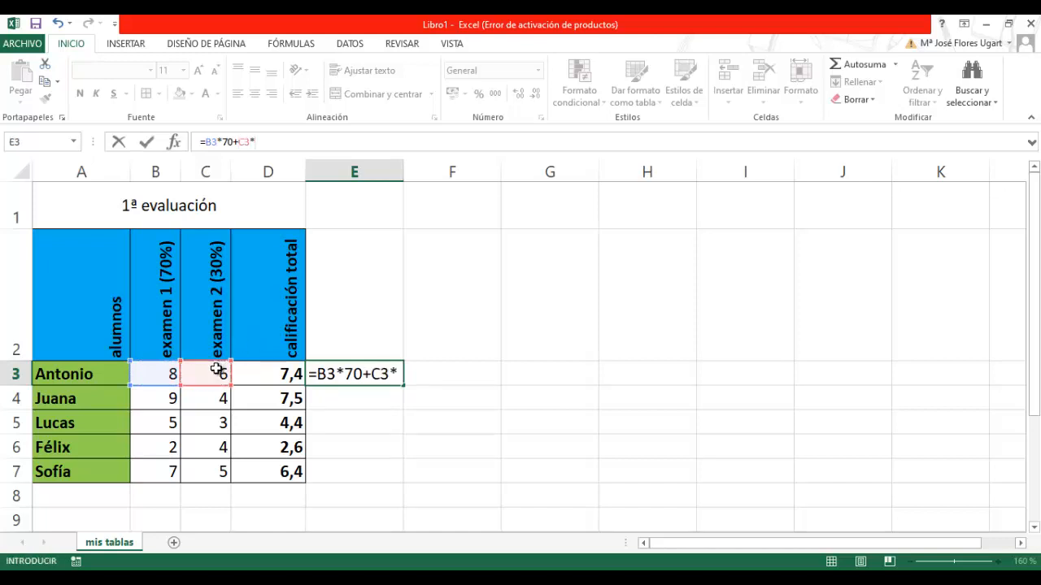
{"action": "type", "text": "30"}
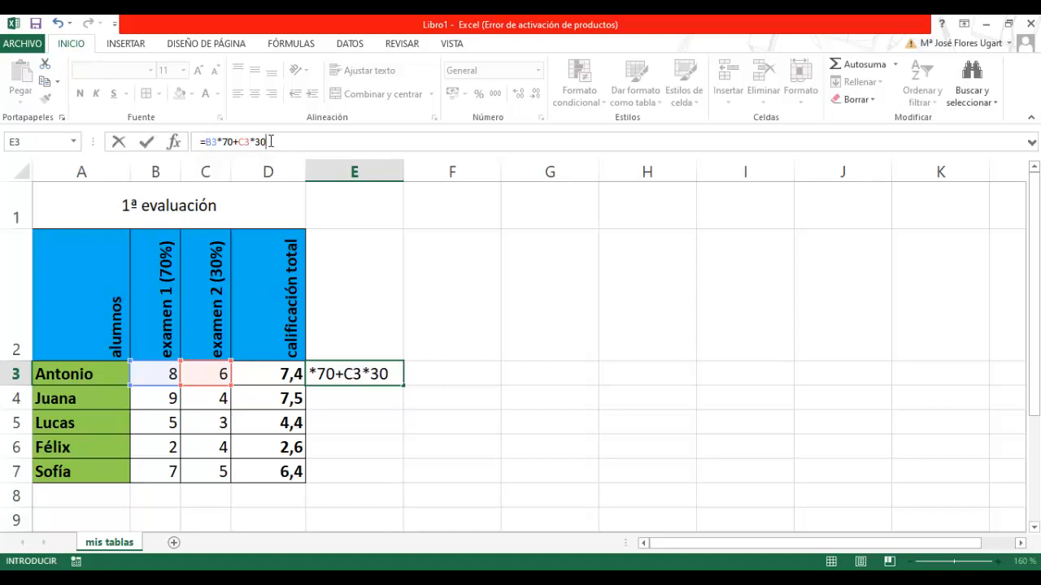
{"action": "left_click", "coordinate": [207, 142]}
{"action": "type", "text": "("}
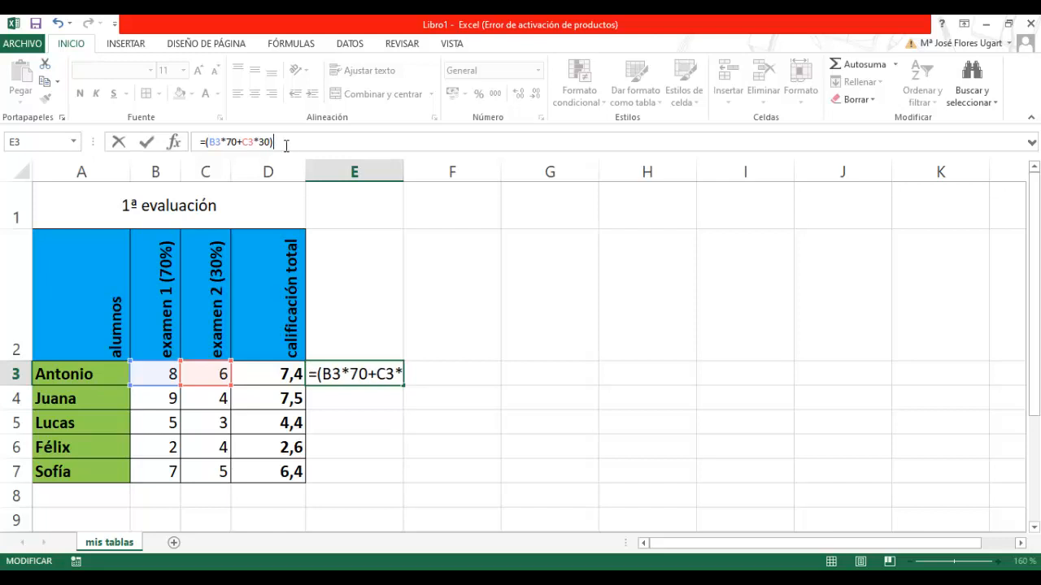
{"action": "type", "text": "/"}
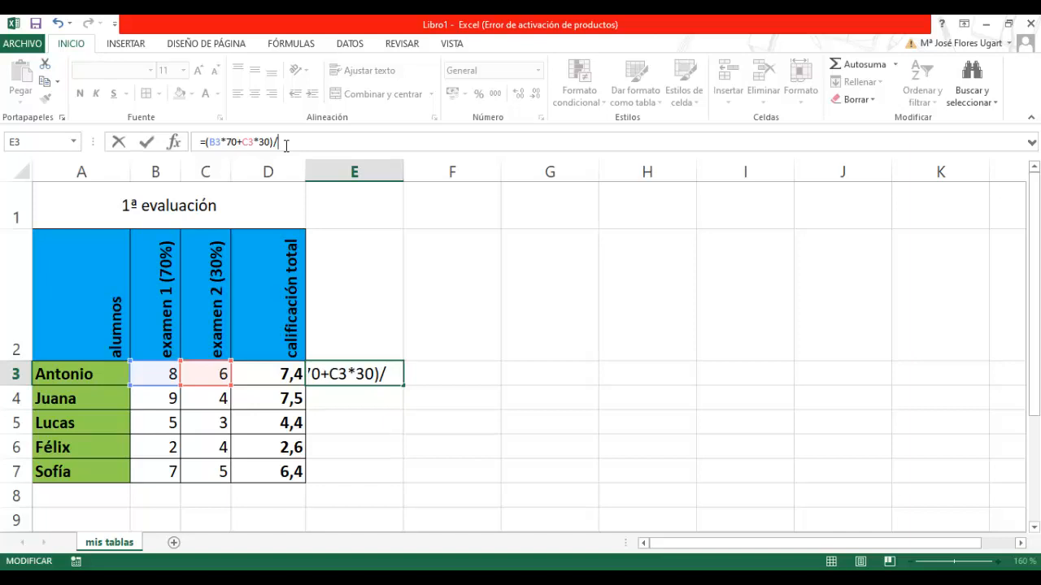
{"action": "type", "text": "100"}
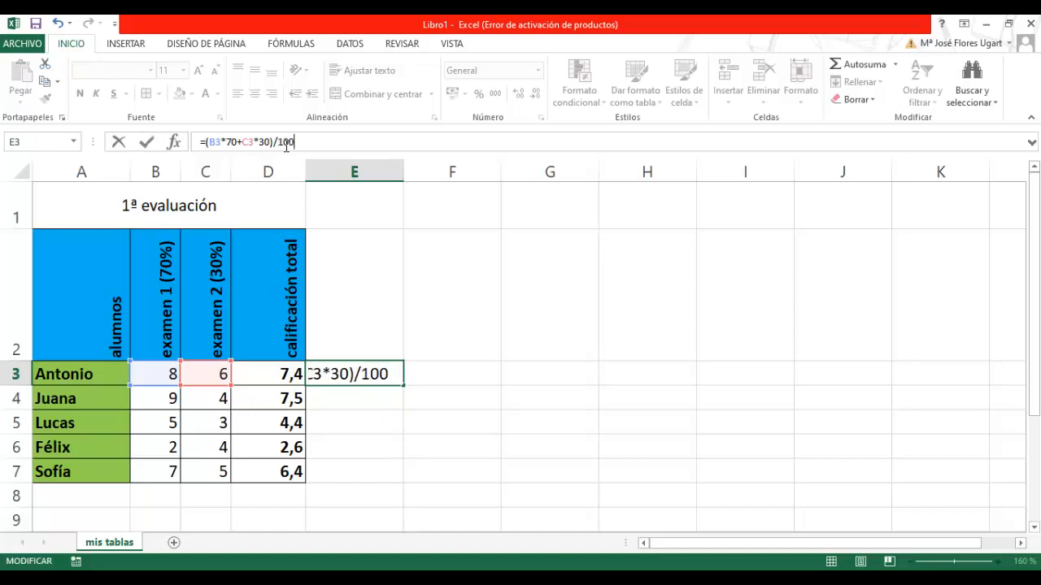
{"action": "key", "text": "Return"}
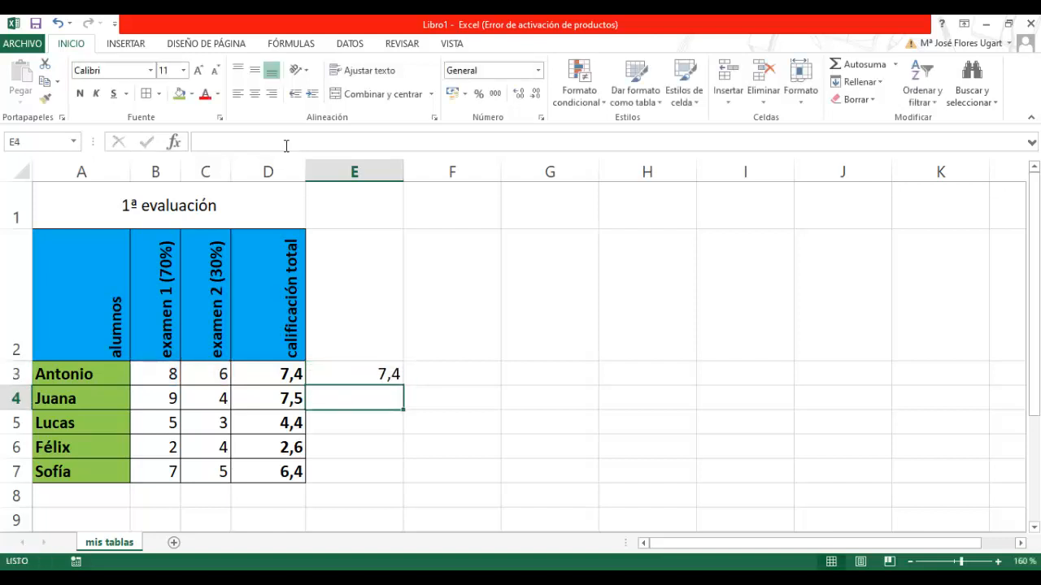
Compare the weighted formulas in E3 and D3 with their source grades, and clear the formula from E3.
{"action": "left_click", "coordinate": [355, 375]}
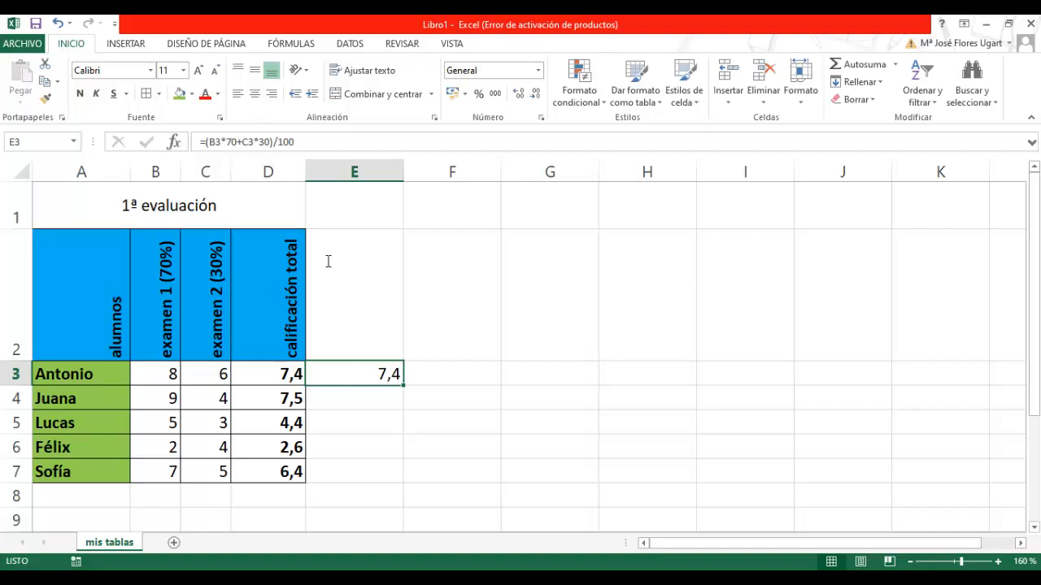
{"action": "left_click", "coordinate": [159, 376]}
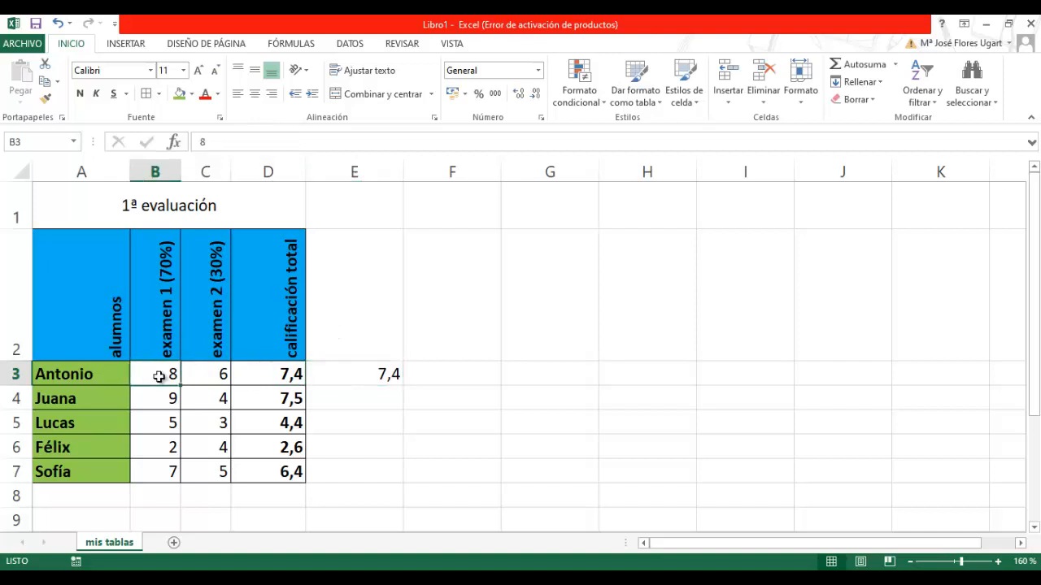
{"action": "left_click", "coordinate": [198, 379]}
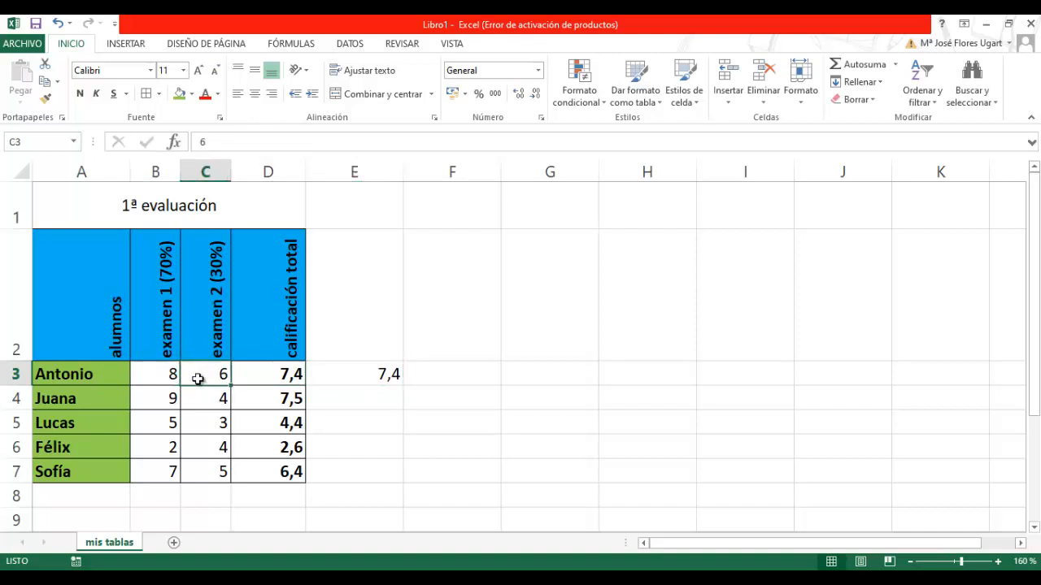
{"action": "left_click", "coordinate": [252, 373]}
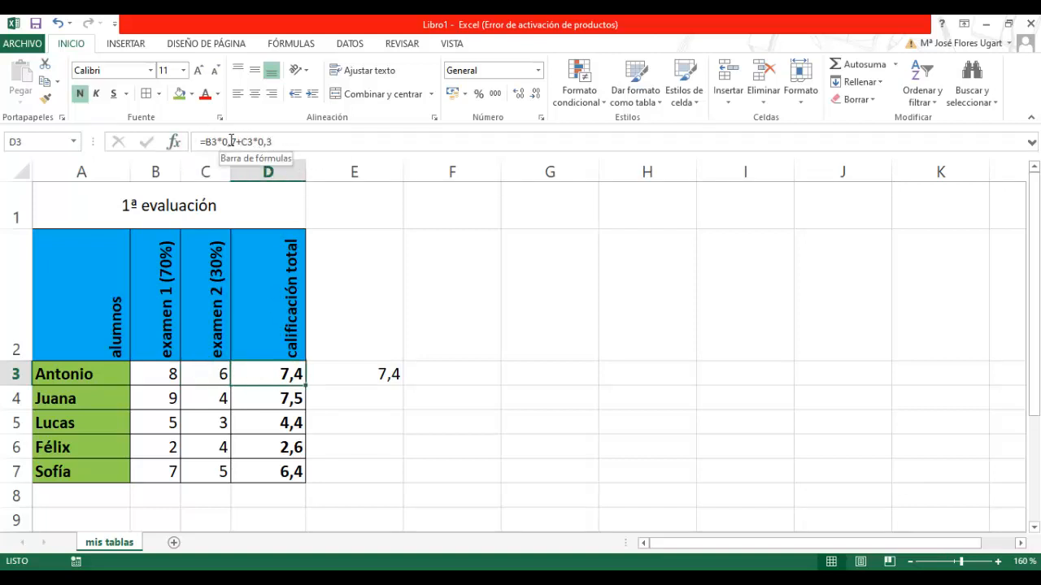
{"action": "left_click", "coordinate": [381, 374]}
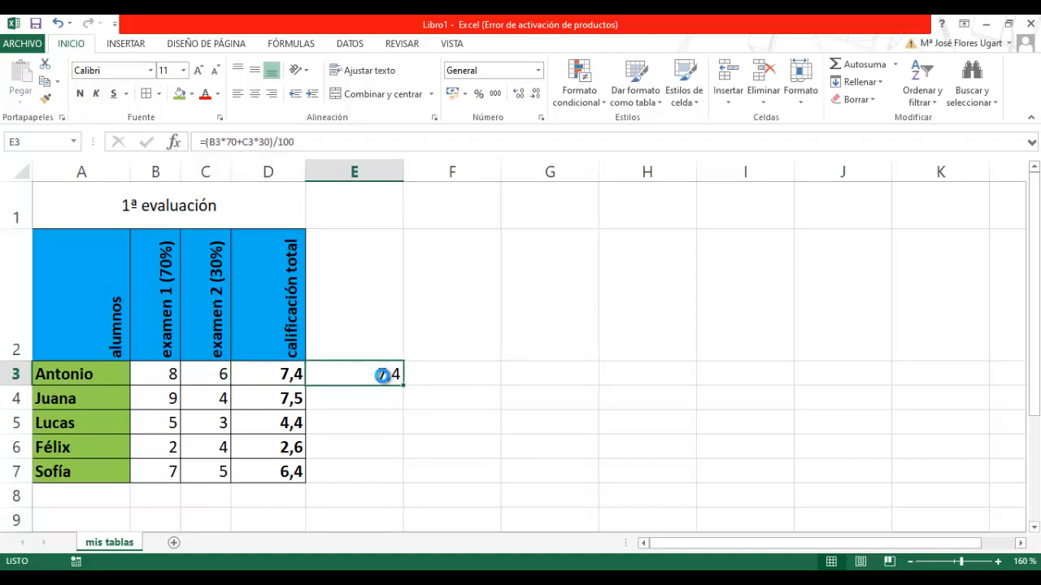
{"action": "key", "text": "Delete"}
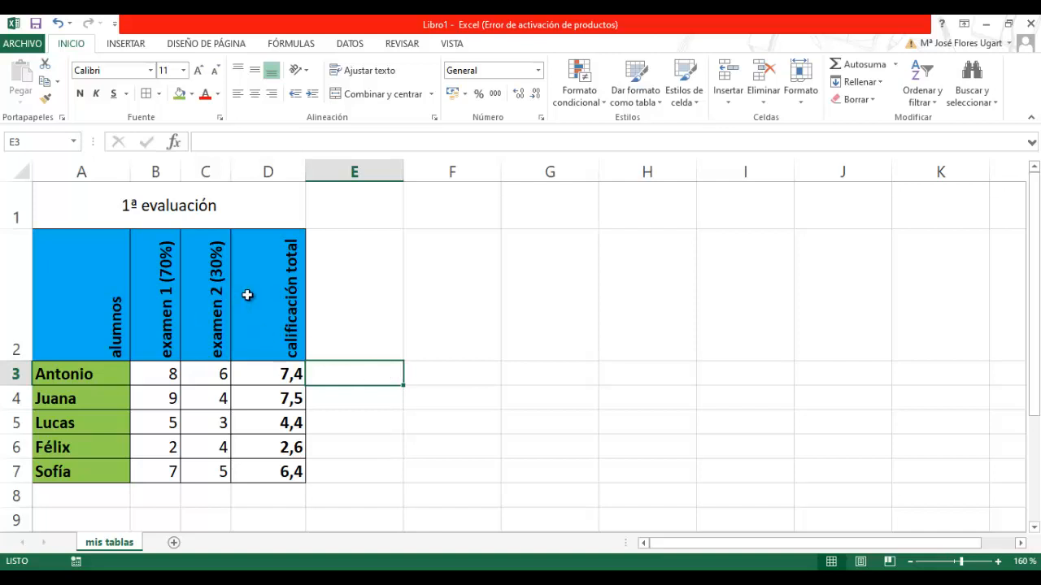
Insert the SUMA function in cell B8 to add the examen 1 grades in B3:B7.
{"action": "scroll", "coordinate": [539, 320], "scroll_direction": "down", "scroll_amount": 1}
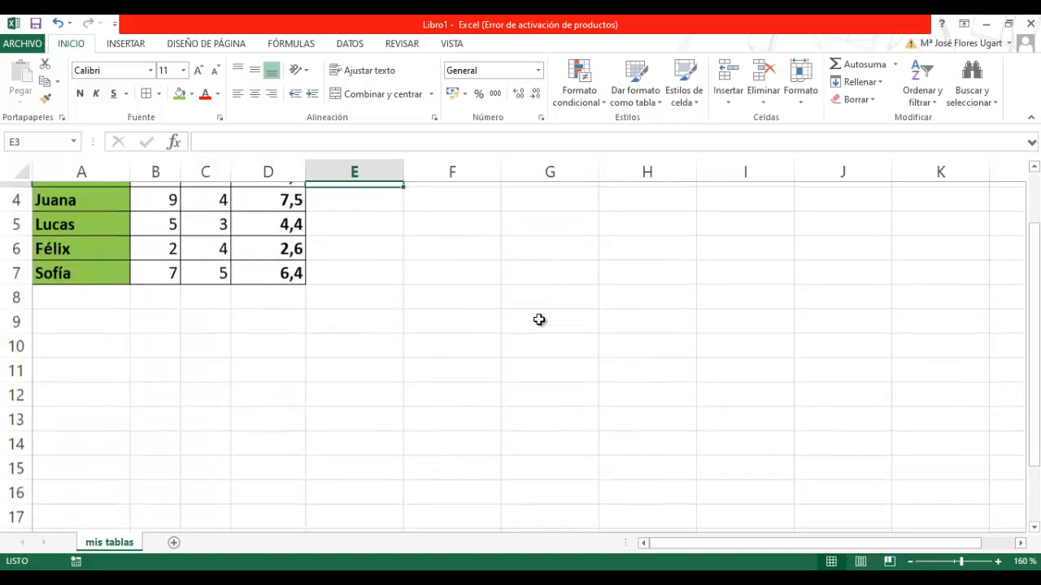
{"action": "scroll", "coordinate": [314, 333], "scroll_direction": "up", "scroll_amount": 1}
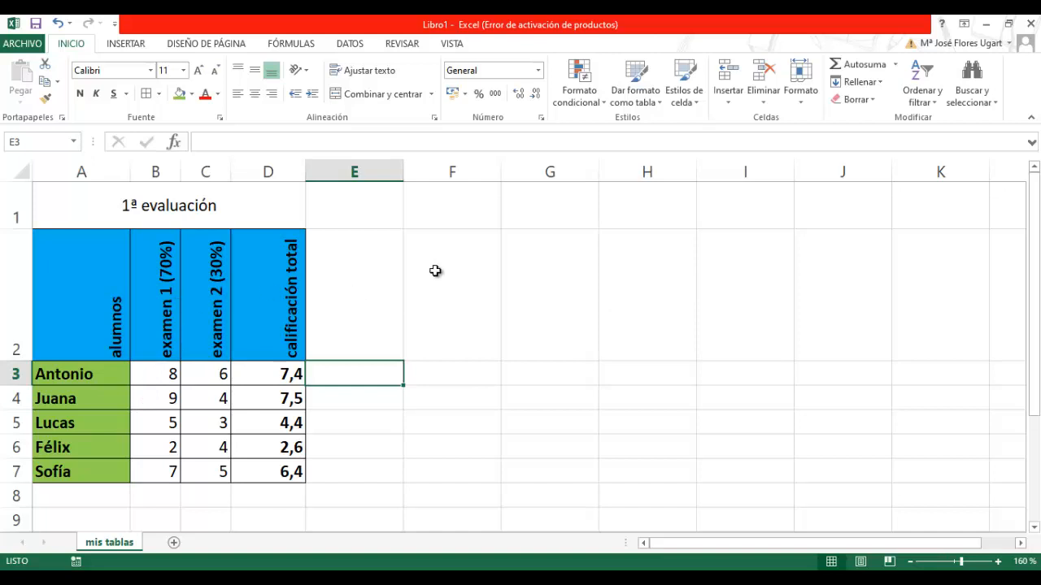
{"action": "scroll", "coordinate": [434, 271], "scroll_direction": "down", "scroll_amount": 1}
{"action": "scroll", "coordinate": [435, 271], "scroll_direction": "up", "scroll_amount": 1}
{"action": "left_click", "coordinate": [161, 496]}
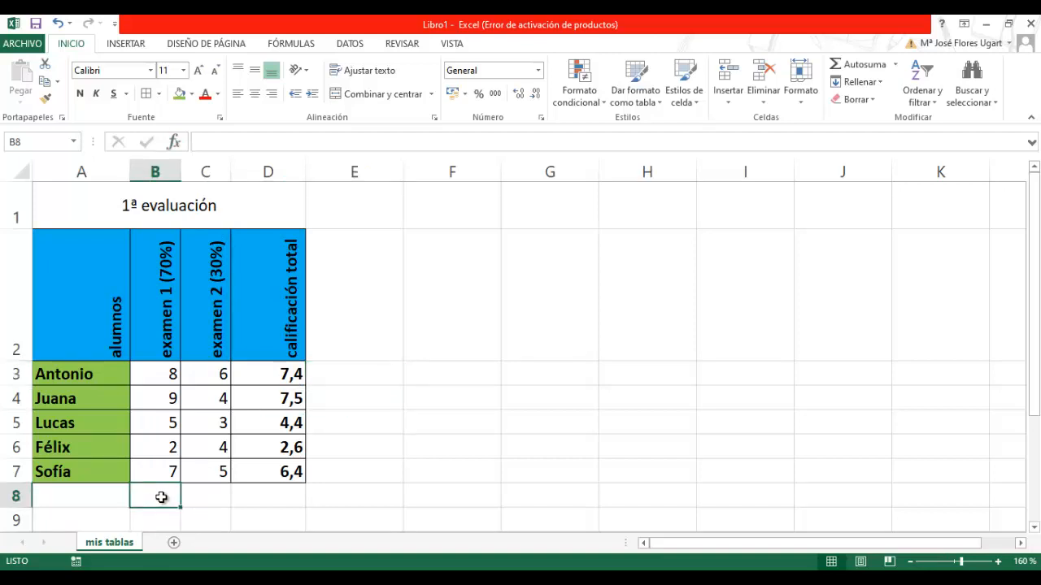
{"action": "left_click", "coordinate": [173, 141]}
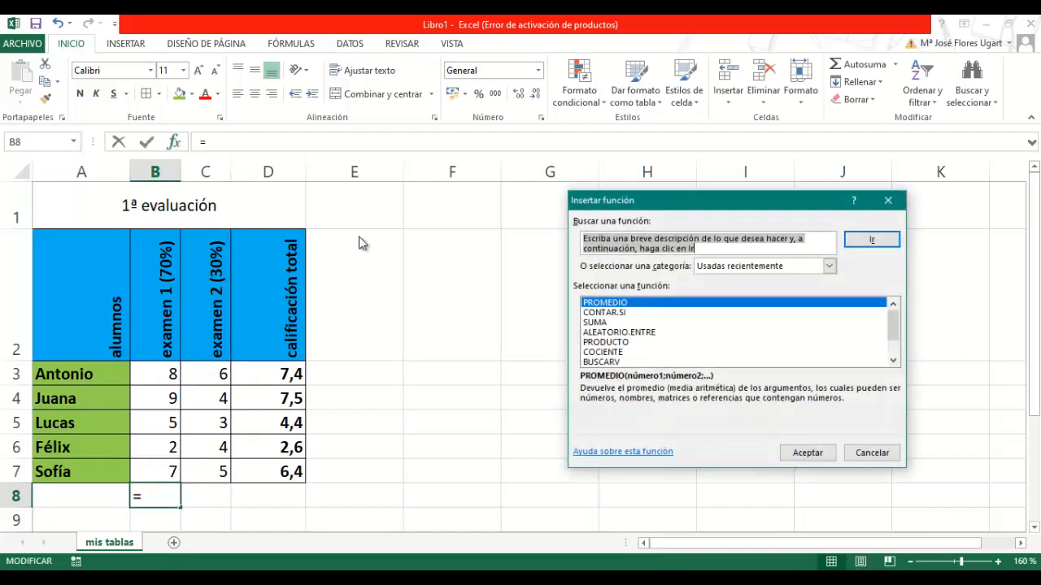
{"action": "double_click", "coordinate": [593, 323]}
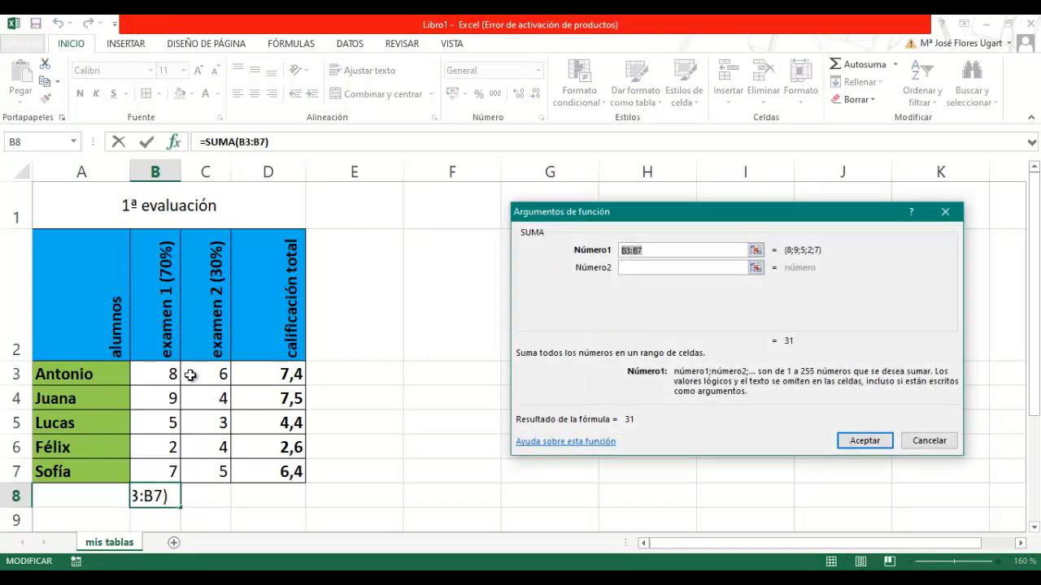
{"action": "left_click_drag", "start_coordinate": [148, 367], "coordinate": [164, 461]}
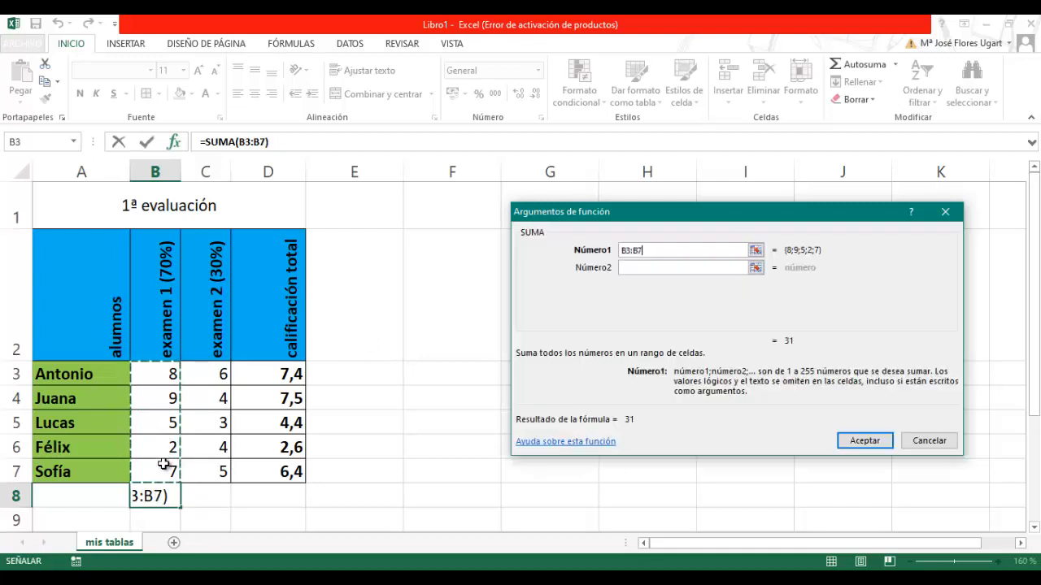
{"action": "left_click", "coordinate": [872, 442]}
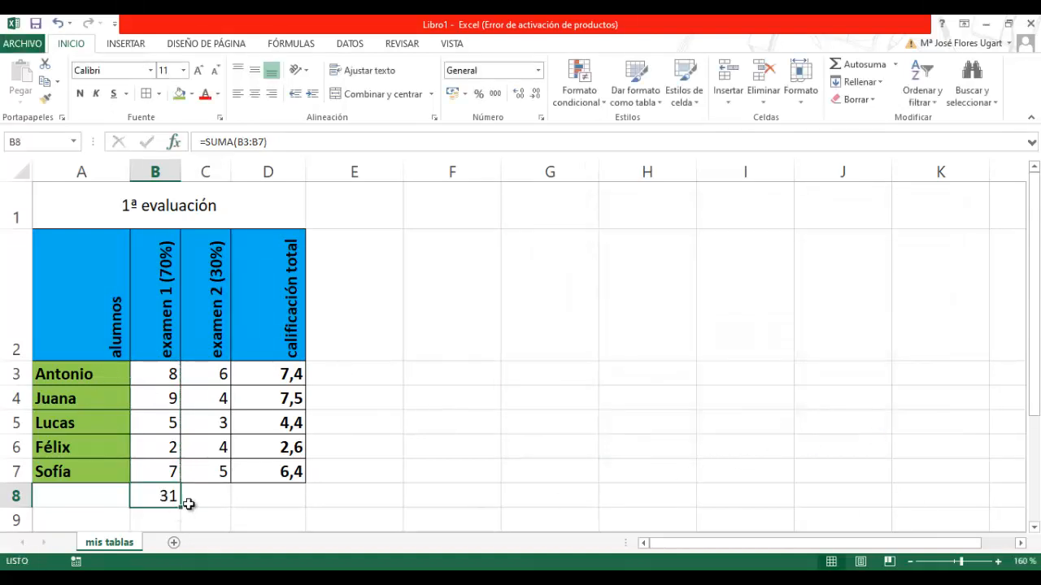
Replace the SUMA formula in cell B8 with the manual addition =B3+B4+B5+B6+B7.
{"action": "scroll", "coordinate": [219, 476], "scroll_direction": "down", "scroll_amount": 1}
{"action": "scroll", "coordinate": [219, 469], "scroll_direction": "up", "scroll_amount": 1}
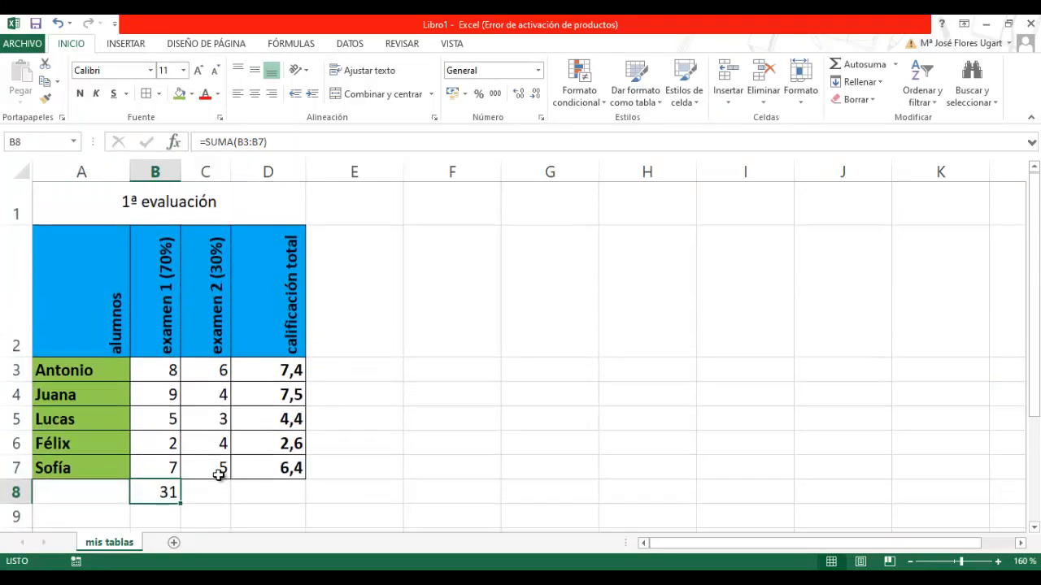
{"action": "scroll", "coordinate": [218, 477], "scroll_direction": "down", "scroll_amount": 1}
{"action": "scroll", "coordinate": [218, 469], "scroll_direction": "up", "scroll_amount": 1}
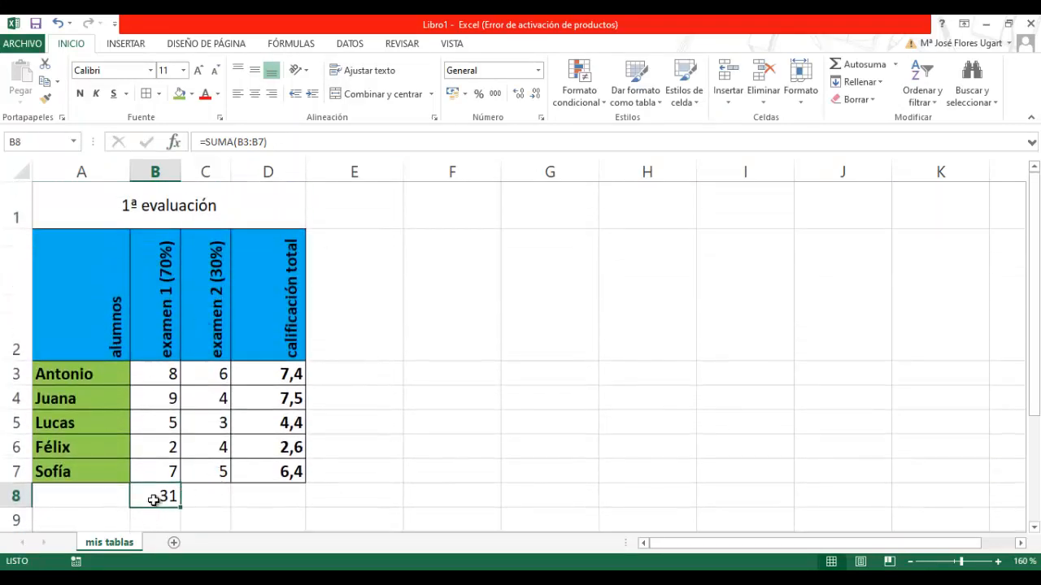
{"action": "key", "text": "BackSpace"}
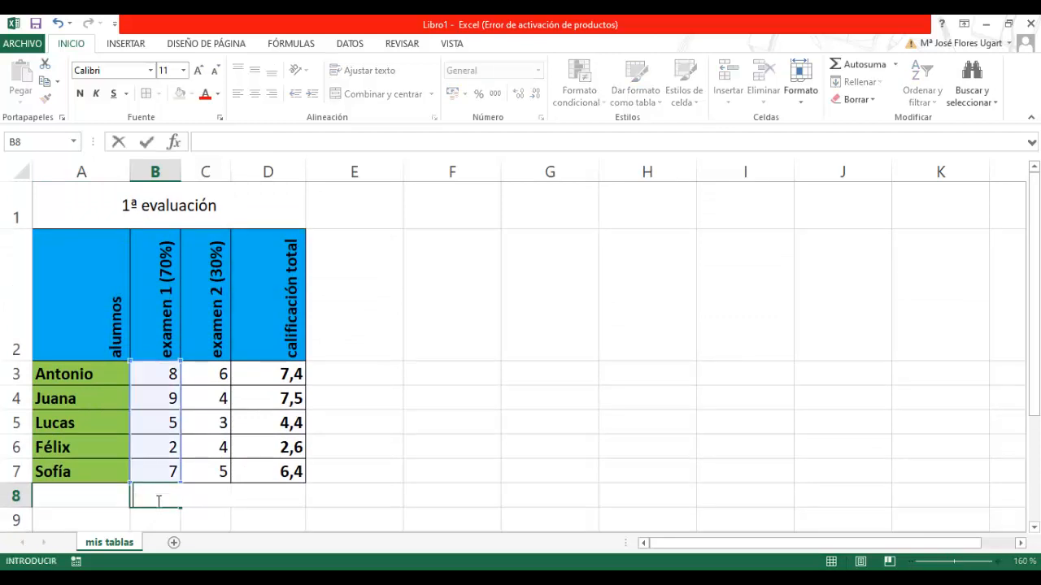
{"action": "left_click", "coordinate": [202, 143]}
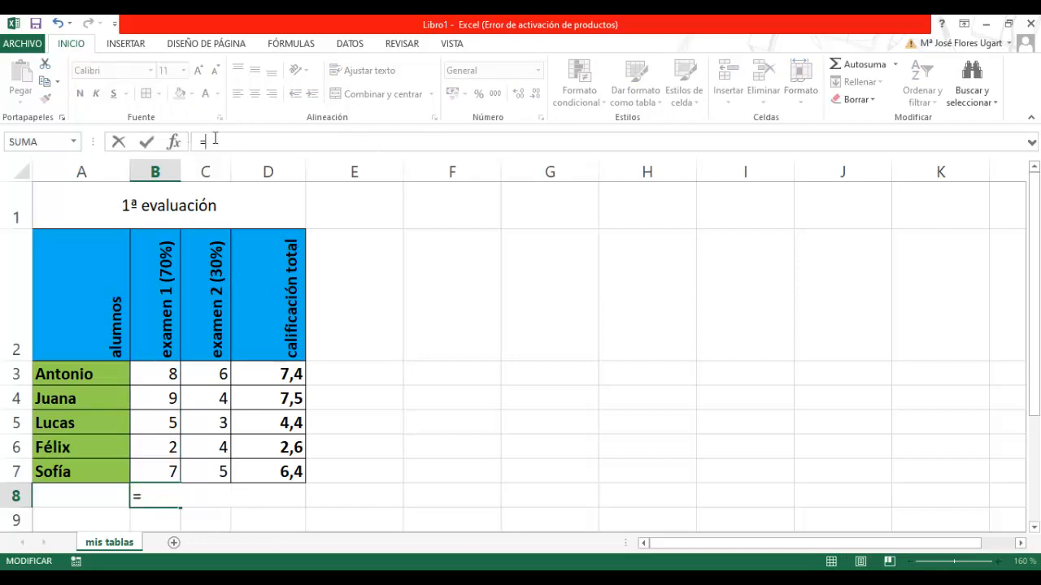
{"action": "left_click", "coordinate": [164, 371]}
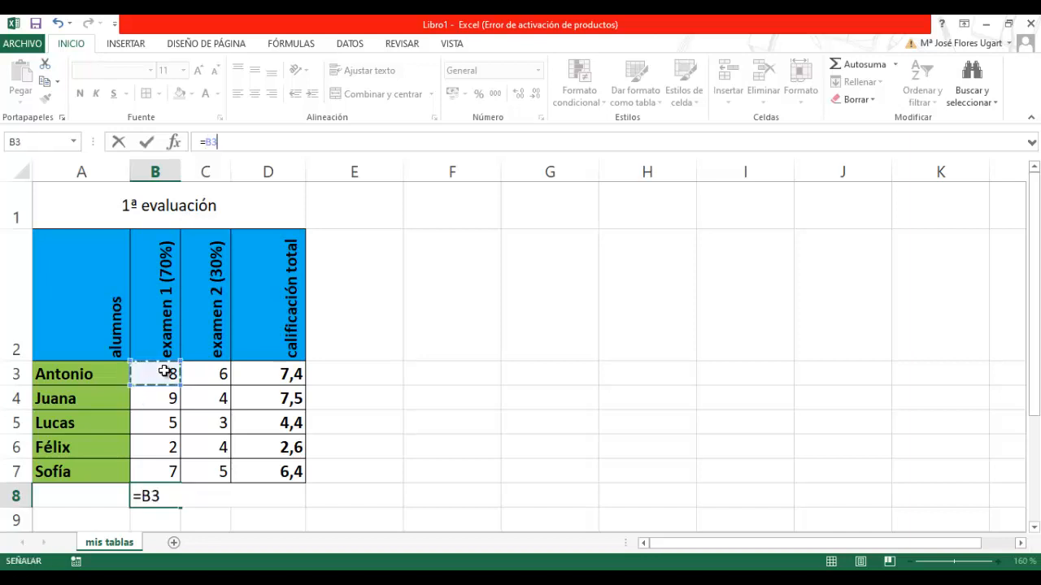
{"action": "type", "text": "+"}
{"action": "left_click", "coordinate": [160, 398]}
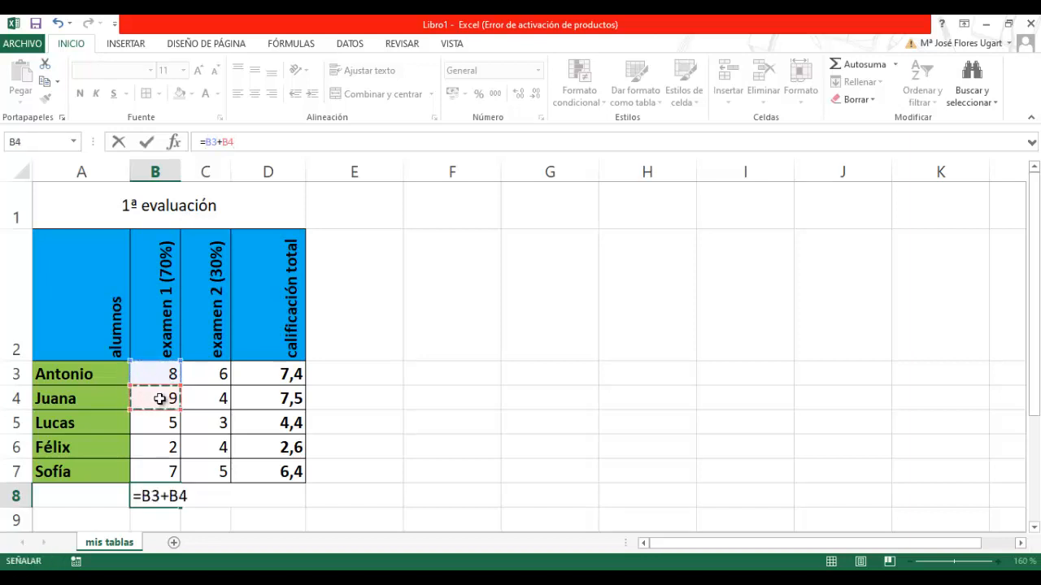
{"action": "type", "text": "+"}
{"action": "left_click", "coordinate": [158, 425]}
{"action": "type", "text": "+"}
{"action": "left_click", "coordinate": [160, 446]}
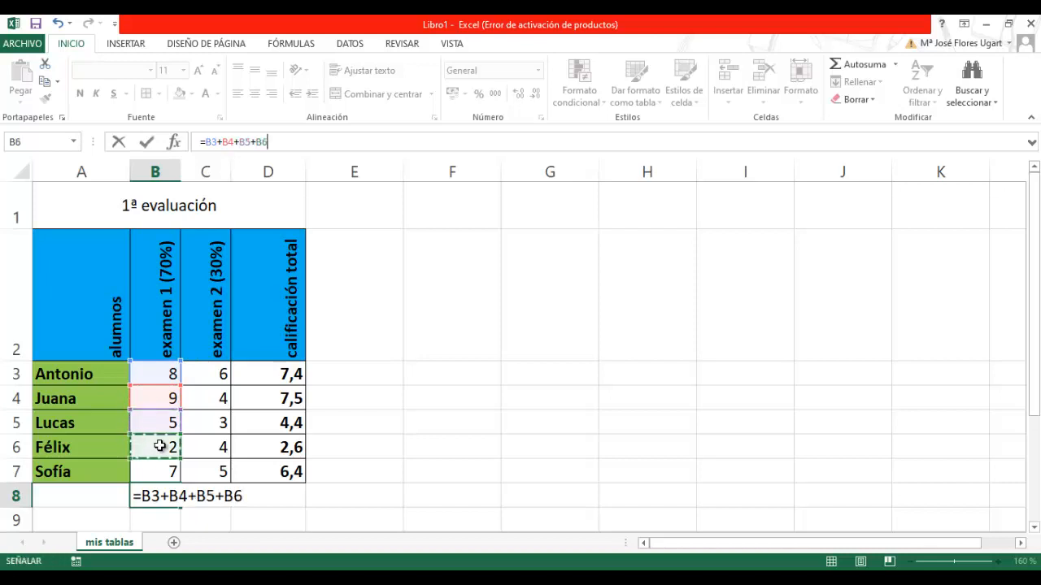
{"action": "type", "text": "+"}
{"action": "left_click", "coordinate": [162, 467]}
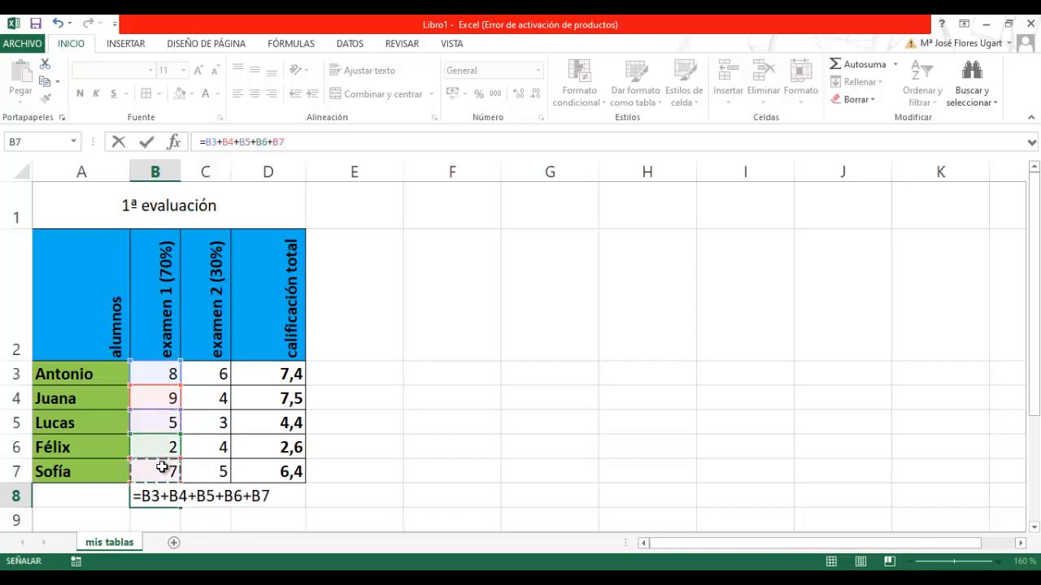
{"action": "key", "text": "Return"}
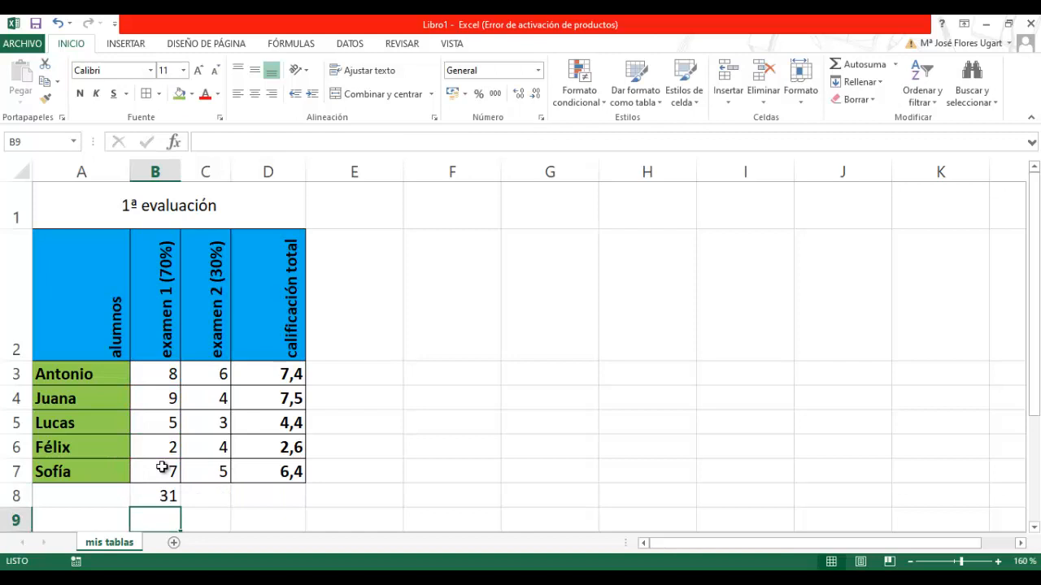
Clear the addition formula from cell B8.
{"action": "left_click", "coordinate": [167, 498]}
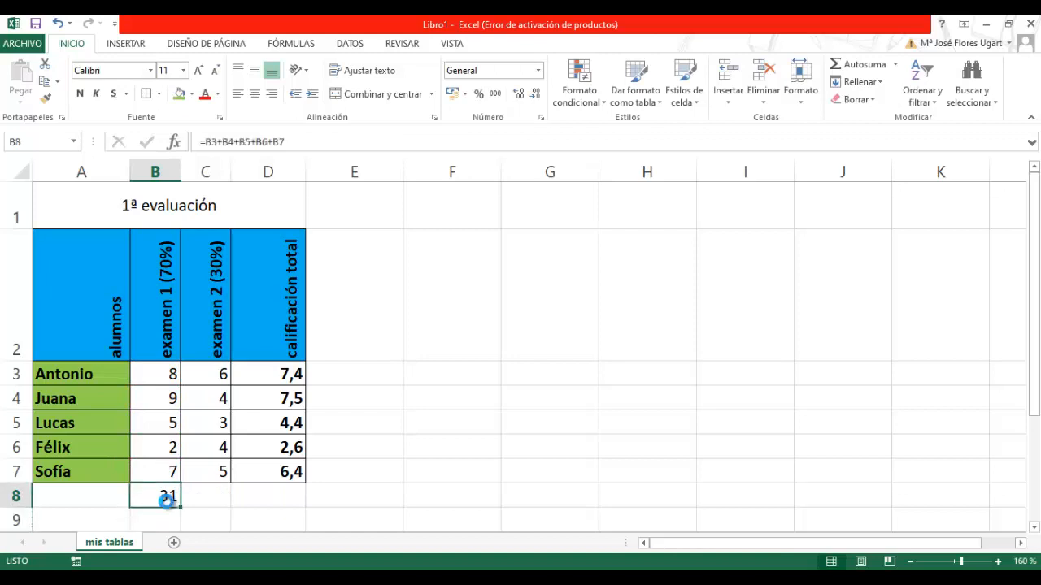
{"action": "key", "text": "Delete"}
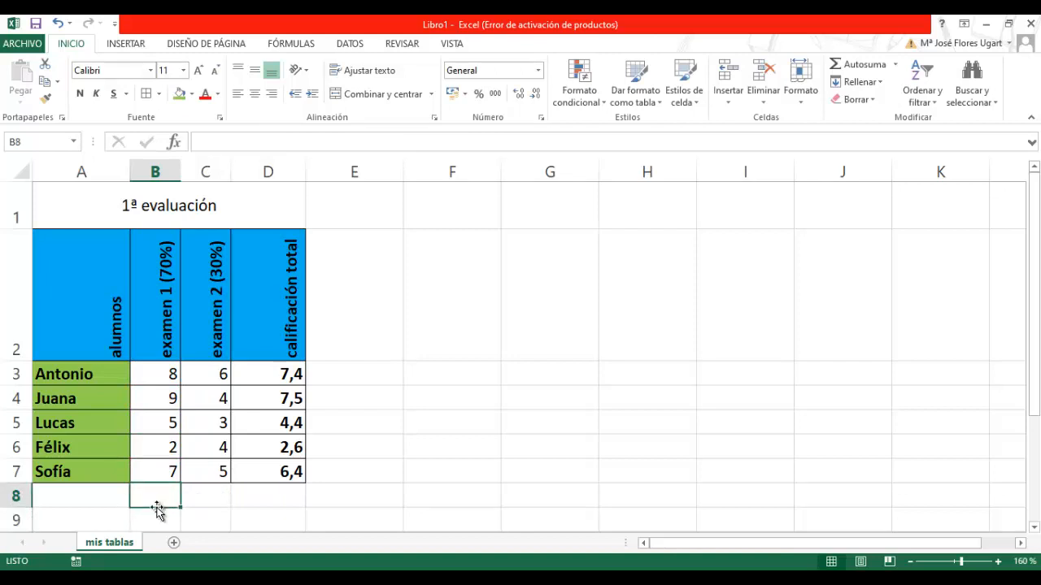
Use Autosuma to add the examen 1 grades B3:B7 into B8 and the row 3 values B3:D3 into E3.
{"action": "left_click_drag", "start_coordinate": [164, 369], "coordinate": [157, 468]}
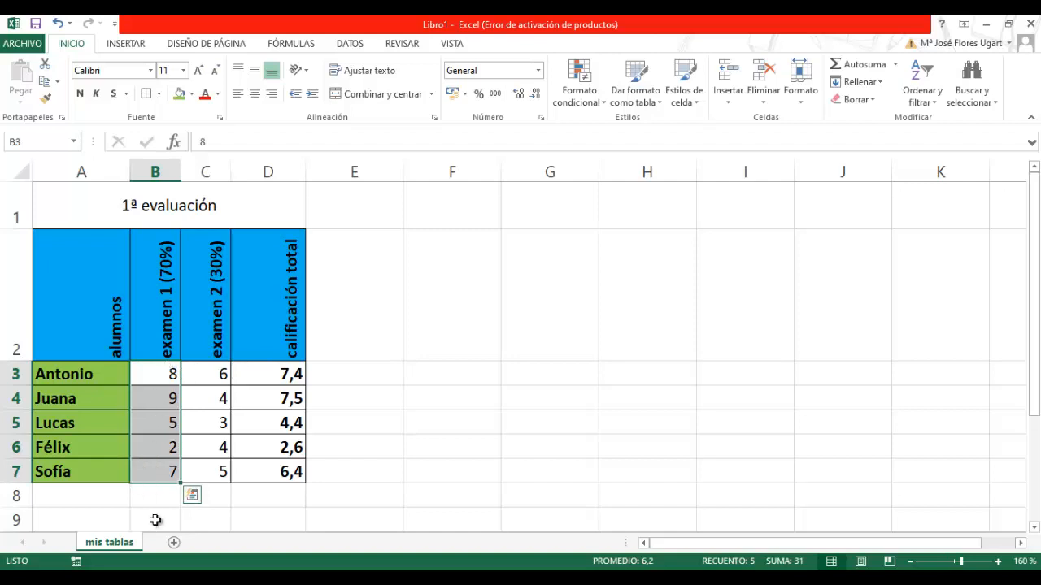
{"action": "left_click", "coordinate": [869, 68]}
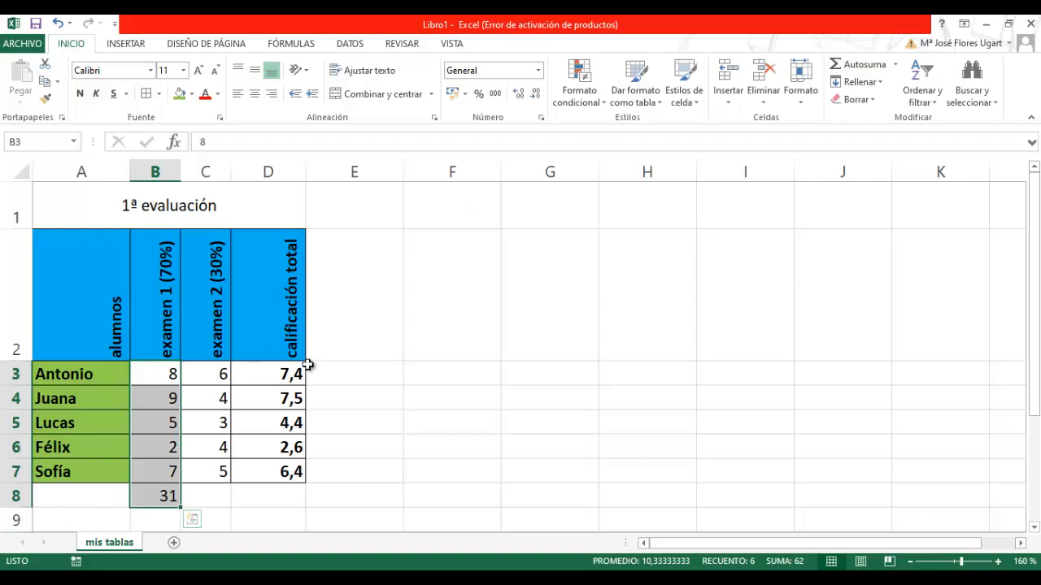
{"action": "left_click_drag", "start_coordinate": [158, 372], "coordinate": [272, 371]}
{"action": "left_click", "coordinate": [858, 69]}
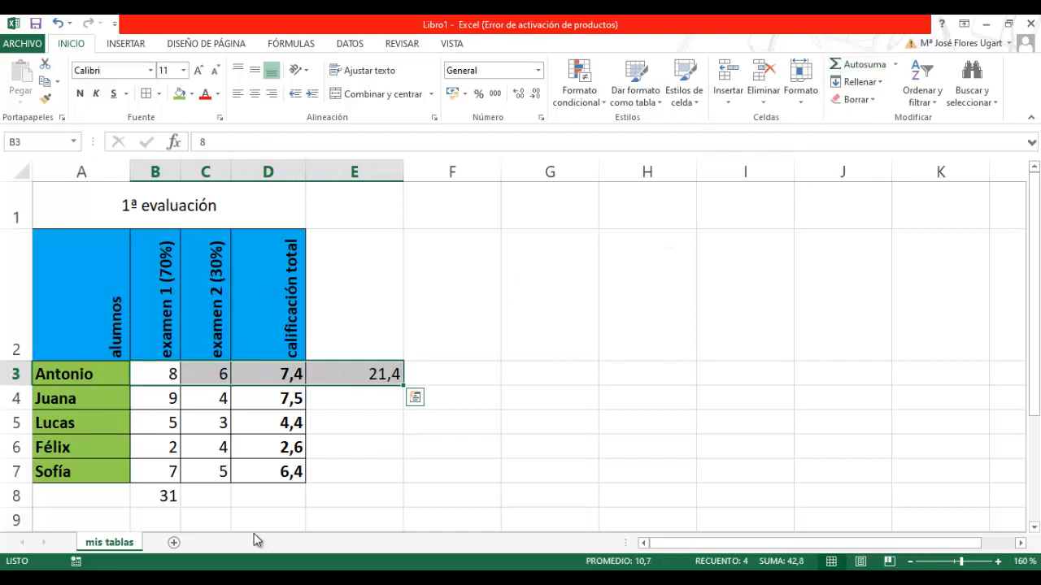
Search the Insert Function dialog for "media" from cell B8, and close it without inserting a function.
{"action": "left_click", "coordinate": [165, 496]}
{"action": "key", "text": "BackSpace"}
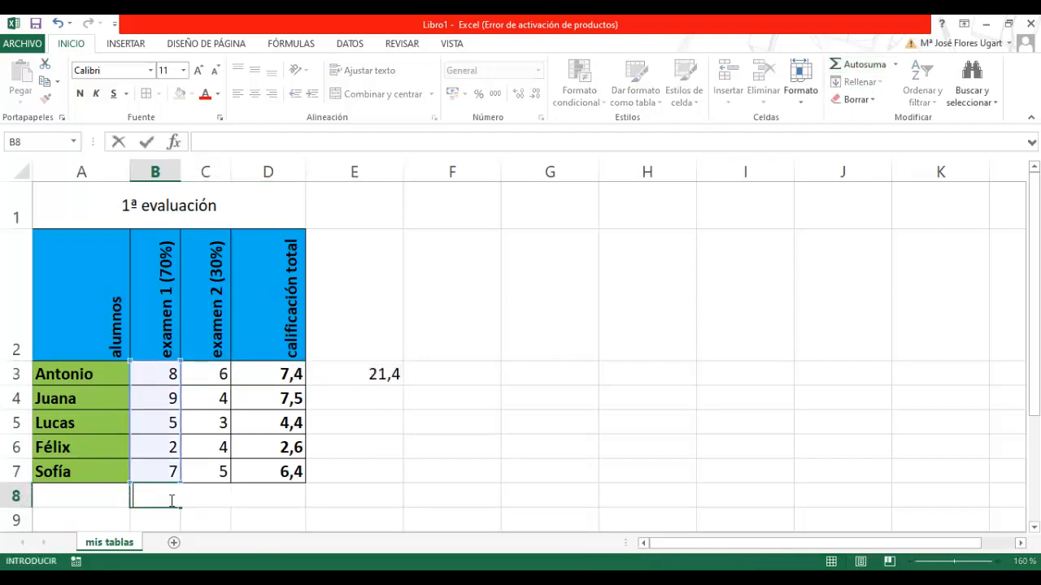
{"action": "left_click", "coordinate": [175, 144]}
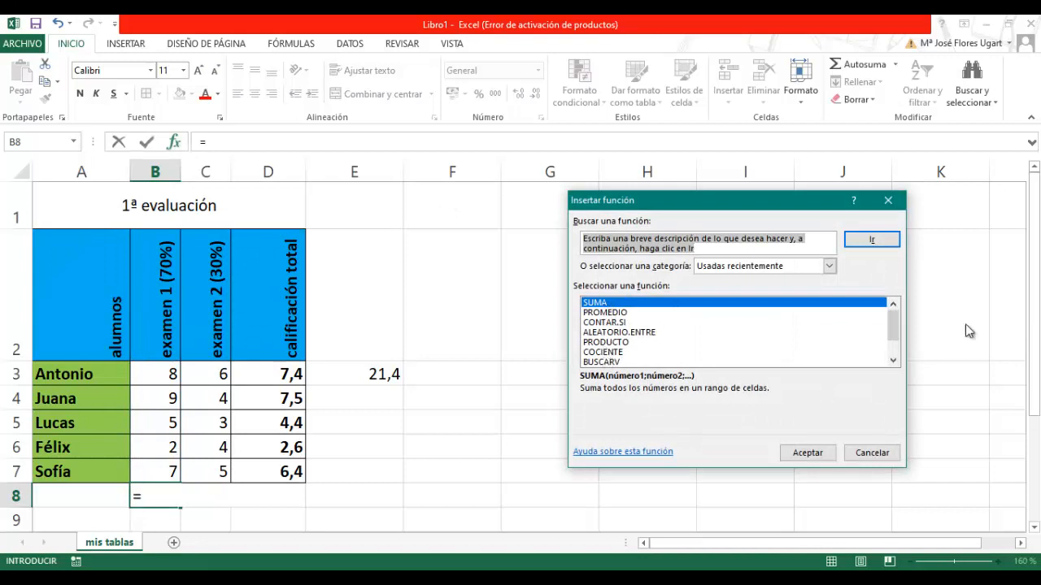
{"action": "mouse_move", "coordinate": [894, 334]}
{"action": "left_mouse_down"}
{"action": "mouse_move", "coordinate": [894, 350]}
{"action": "mouse_move", "coordinate": [906, 327]}
{"action": "left_mouse_up"}
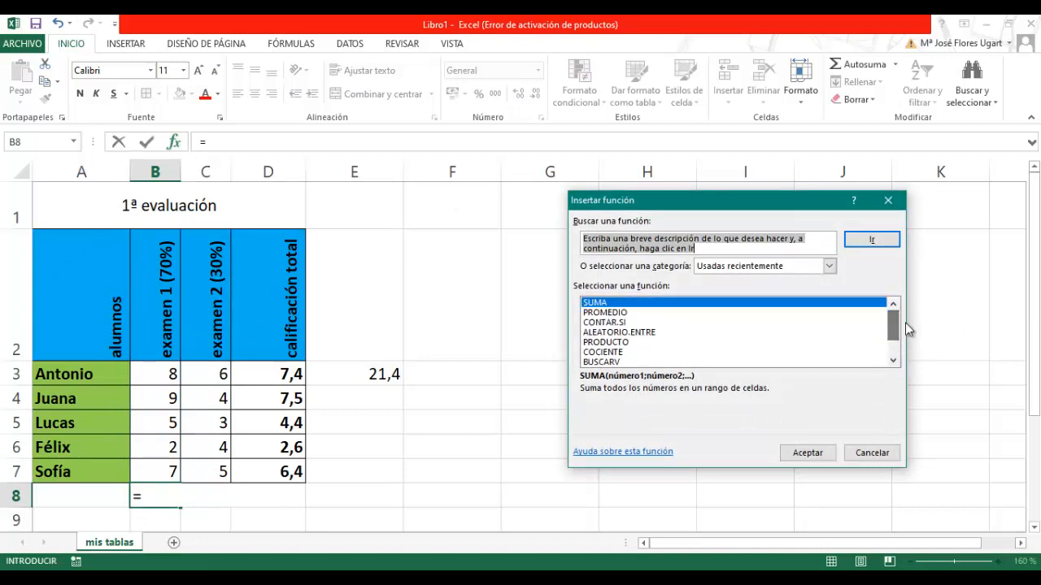
{"action": "left_click", "coordinate": [613, 315]}
{"action": "left_click", "coordinate": [605, 302]}
{"action": "left_click", "coordinate": [630, 240]}
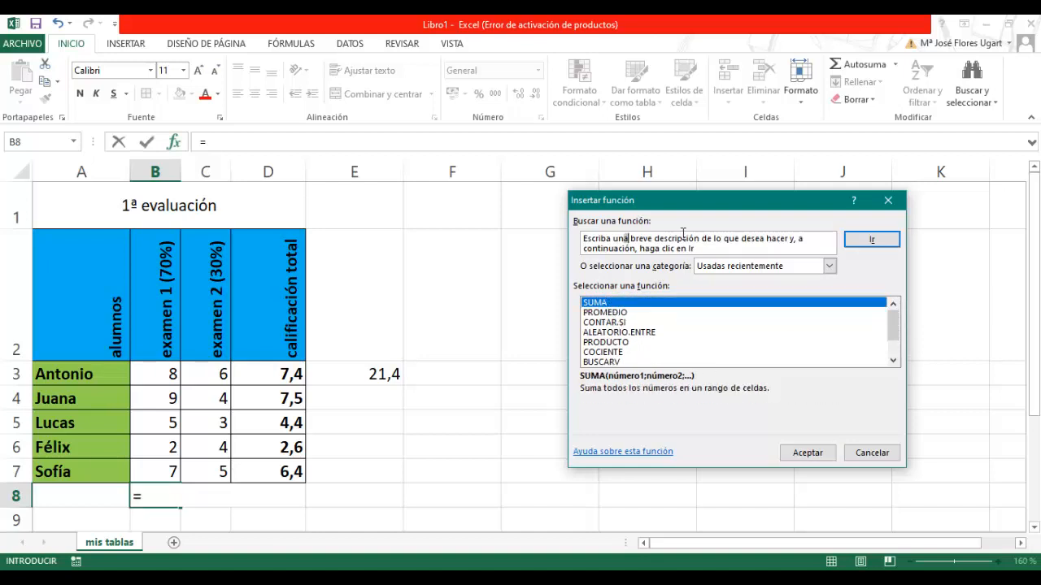
{"action": "left_click_drag", "start_coordinate": [702, 248], "coordinate": [561, 244]}
{"action": "type", "text": "media"}
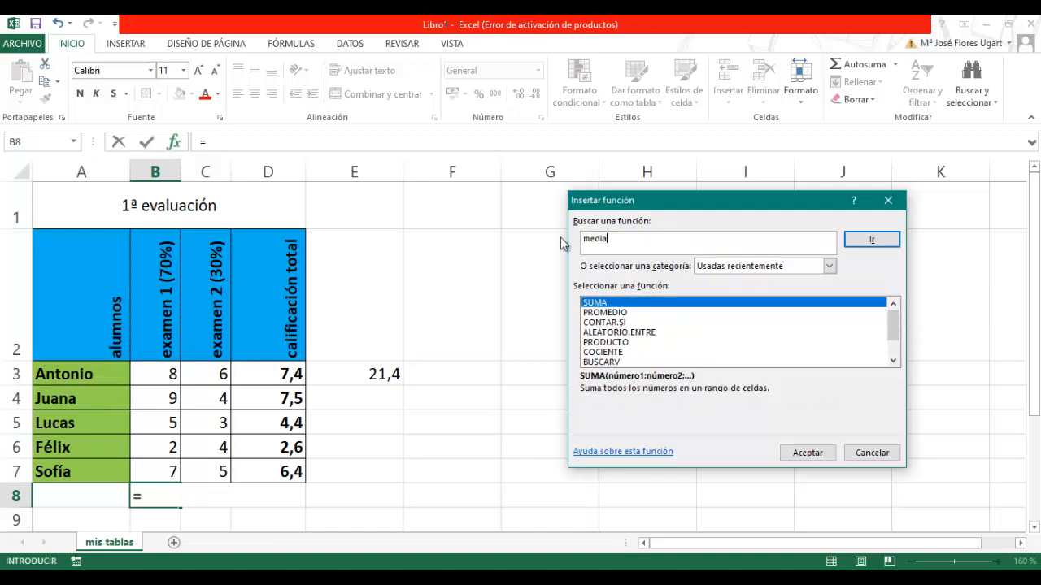
{"action": "key", "text": "Return"}
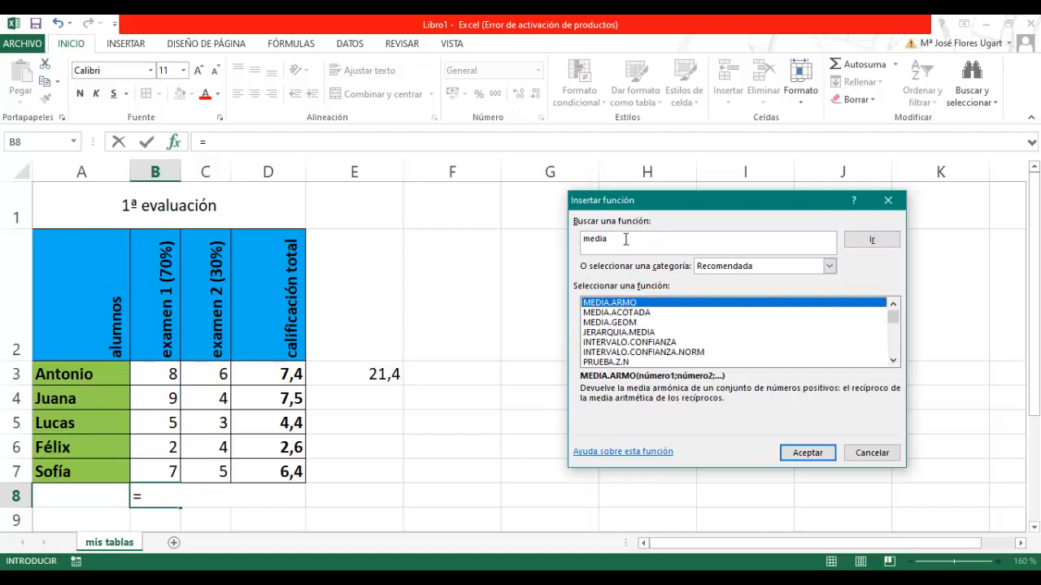
{"action": "left_click_drag", "start_coordinate": [625, 239], "coordinate": [572, 243]}
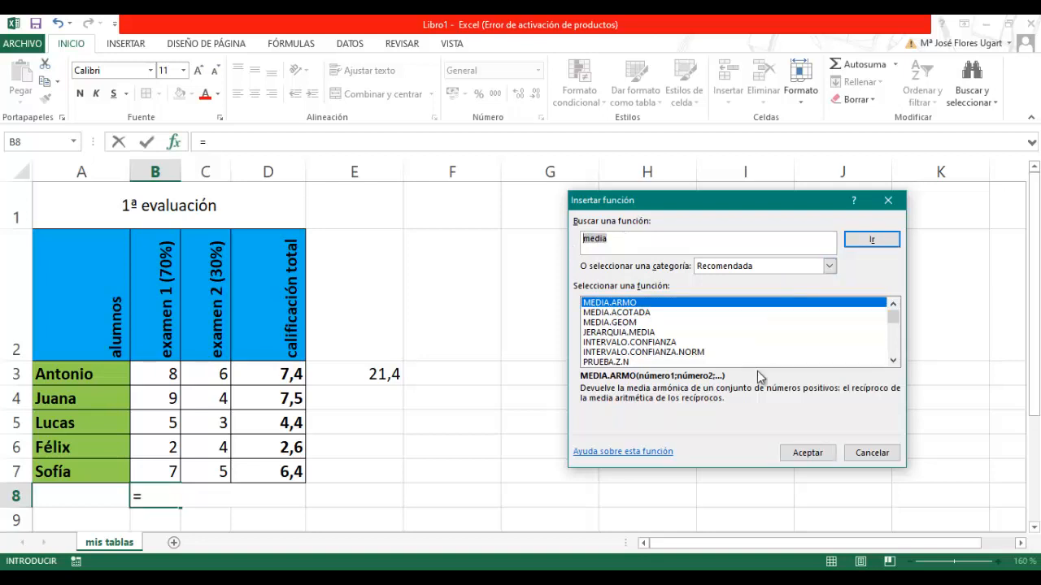
{"action": "left_click", "coordinate": [888, 200]}
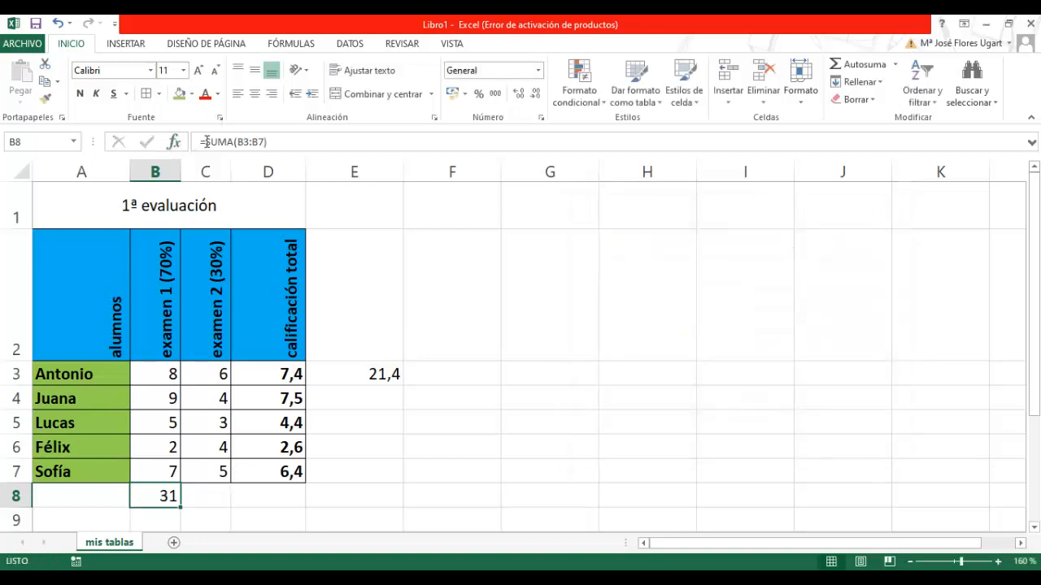
Inspect the formulas in D3, D4 and E3, including the range that the SUMA formula in E3 covers.
{"action": "left_click", "coordinate": [242, 380]}
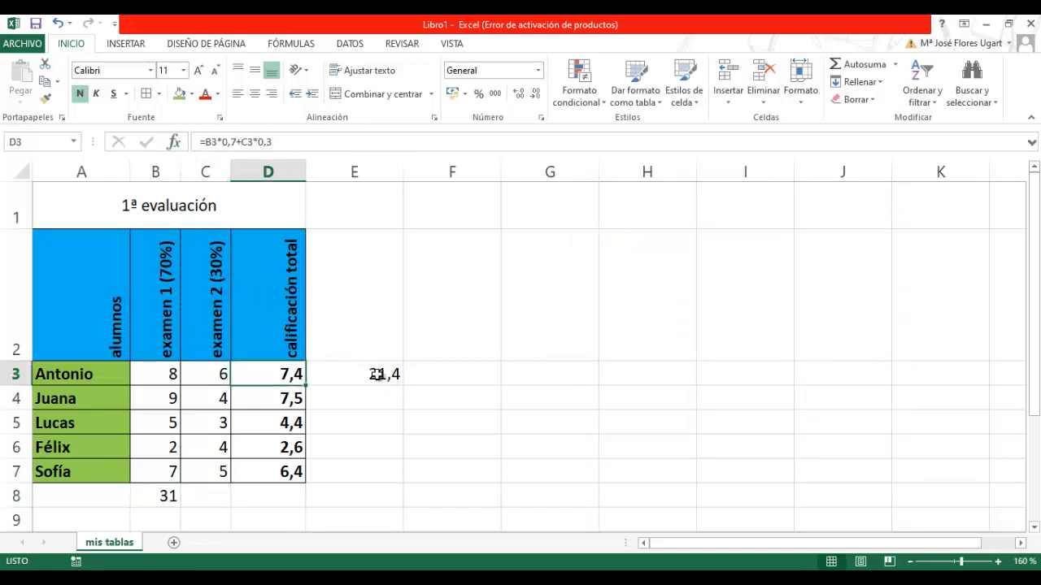
{"action": "left_click", "coordinate": [290, 398]}
{"action": "left_click", "coordinate": [368, 376]}
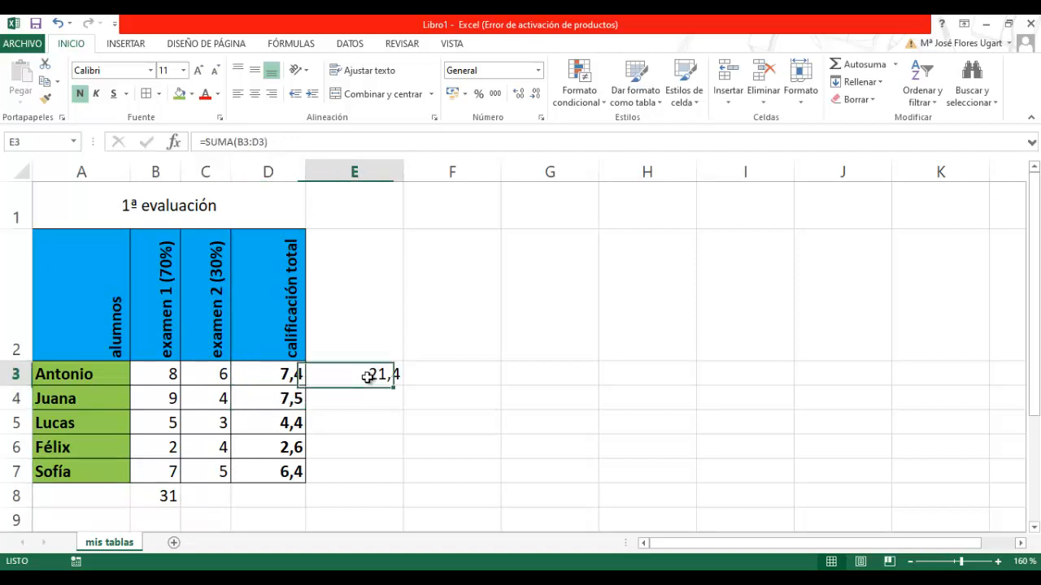
{"action": "left_click", "coordinate": [313, 139]}
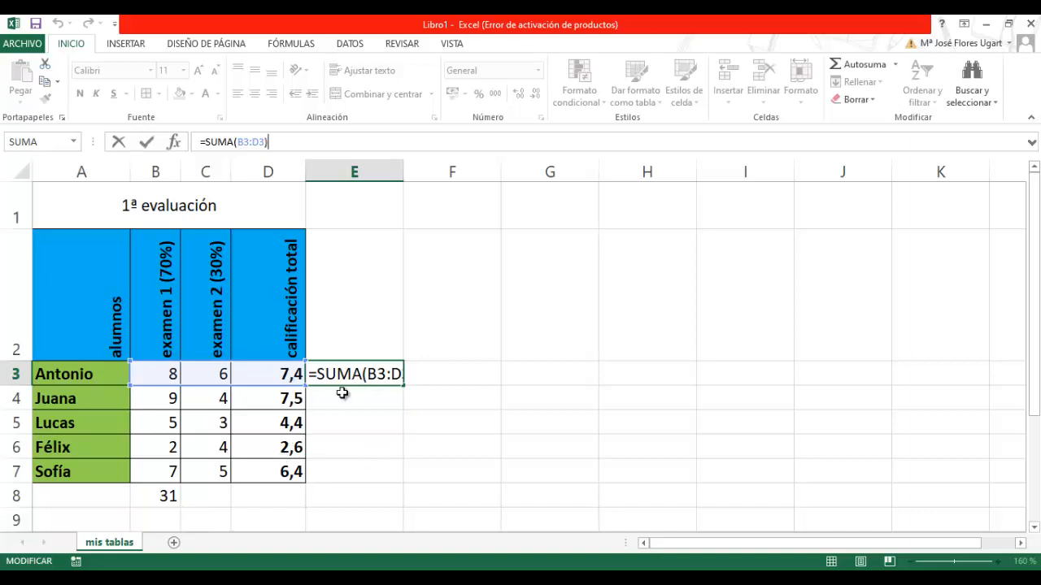
{"action": "left_click", "coordinate": [209, 496]}
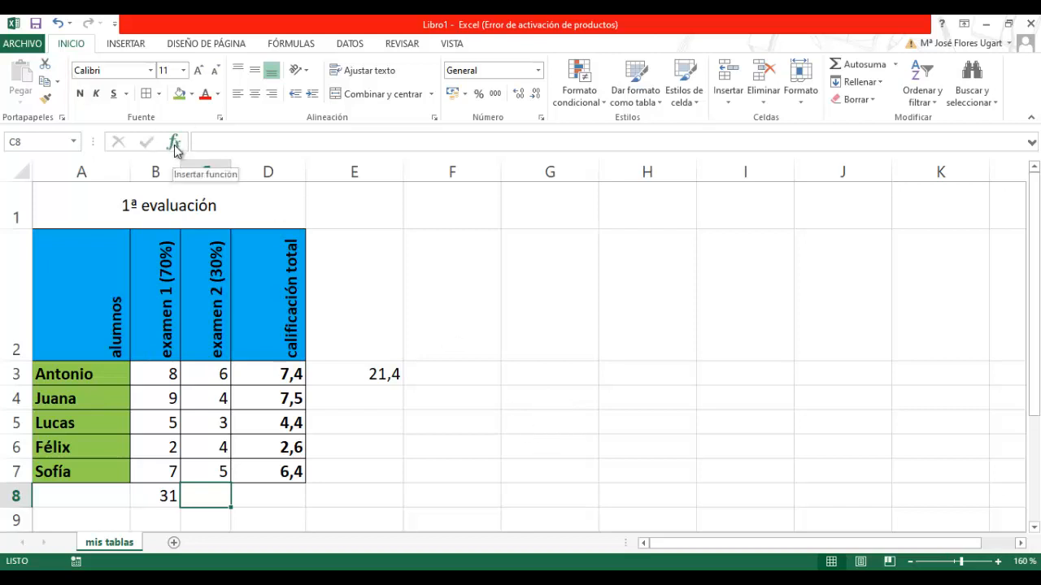
{"action": "left_click", "coordinate": [163, 496]}
{"action": "double_click", "coordinate": [171, 496]}
{"action": "key", "text": "BackSpace"}
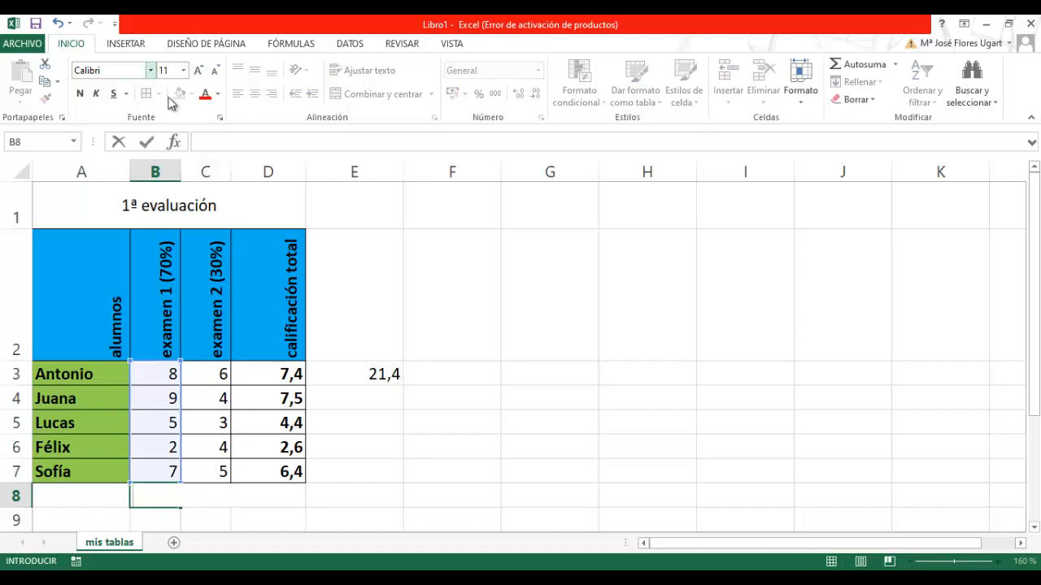
{"action": "left_click", "coordinate": [174, 142]}
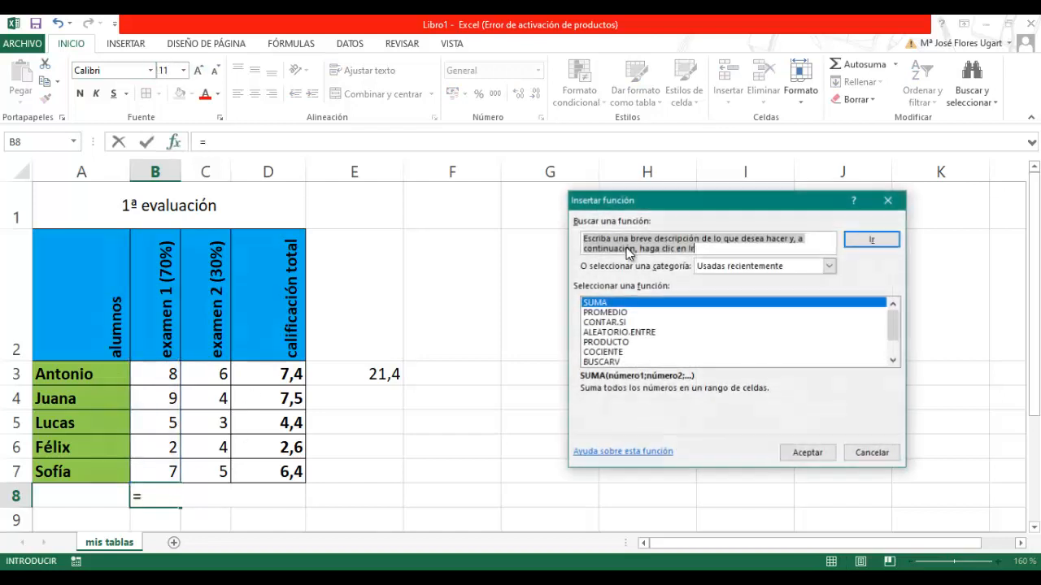
{"action": "left_click", "coordinate": [887, 200]}
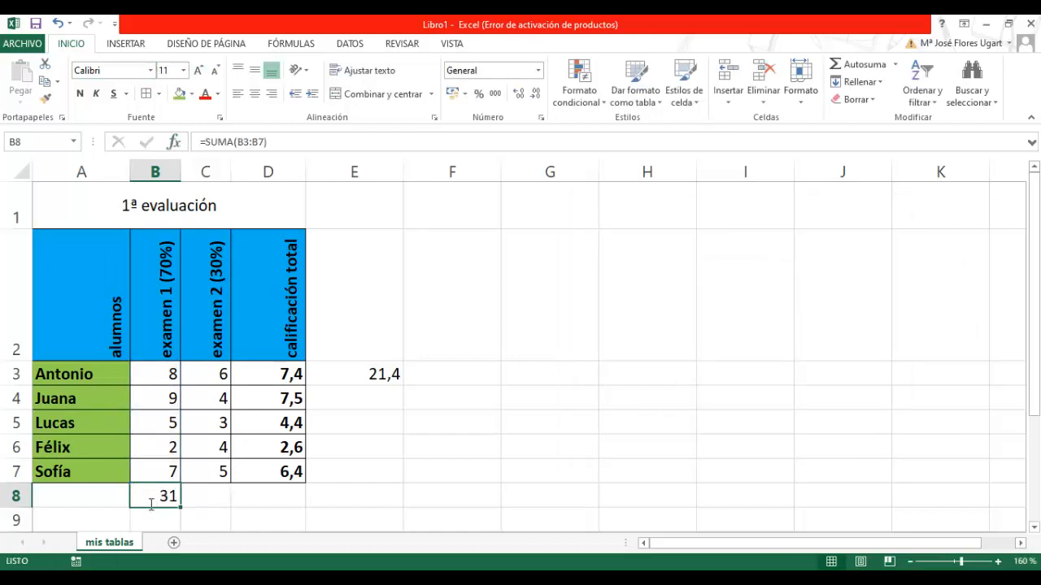
Replace the content of cell B8 with the manually entered formula +SUMA(B3:B7) to add the examen 1 grades.
{"action": "key", "text": "BackSpace"}
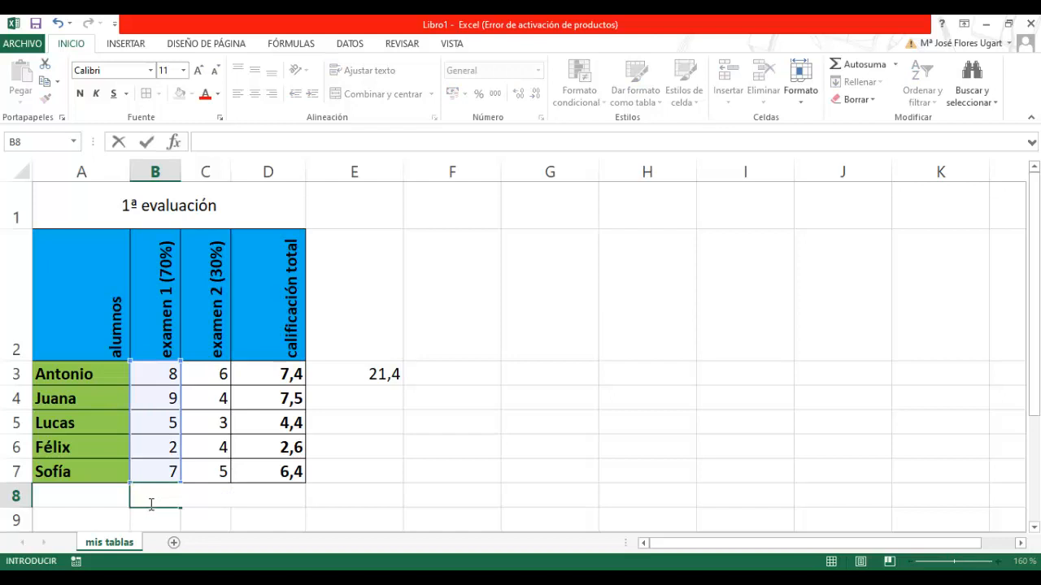
{"action": "type", "text": "+suma"}
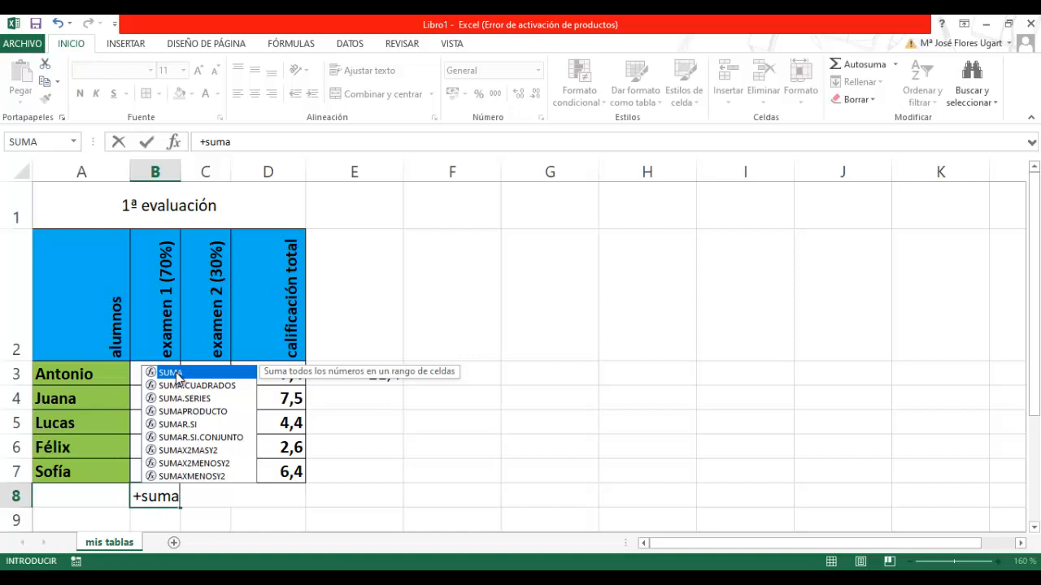
{"action": "double_click", "coordinate": [176, 376]}
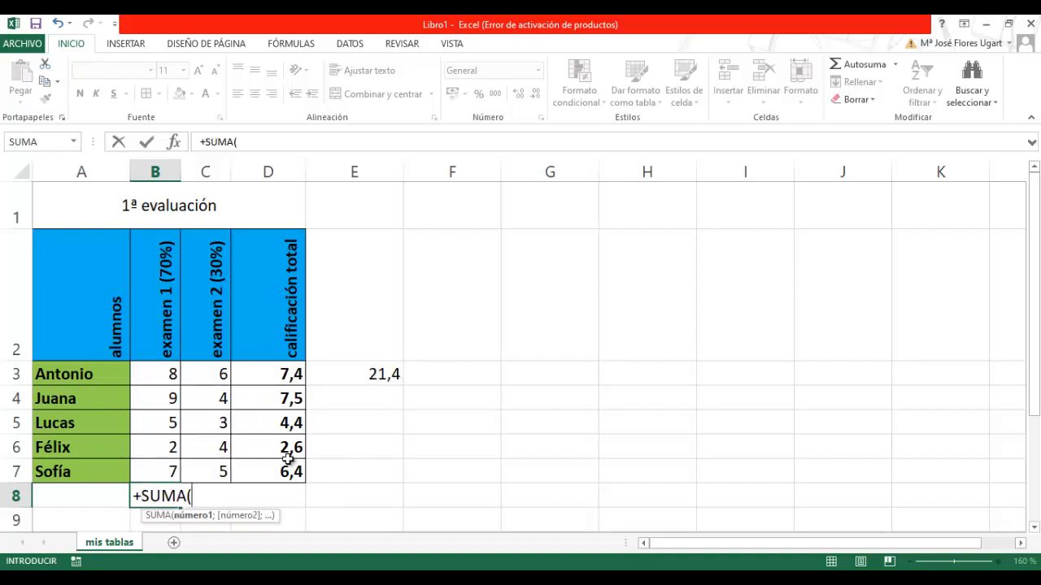
{"action": "left_click", "coordinate": [246, 140]}
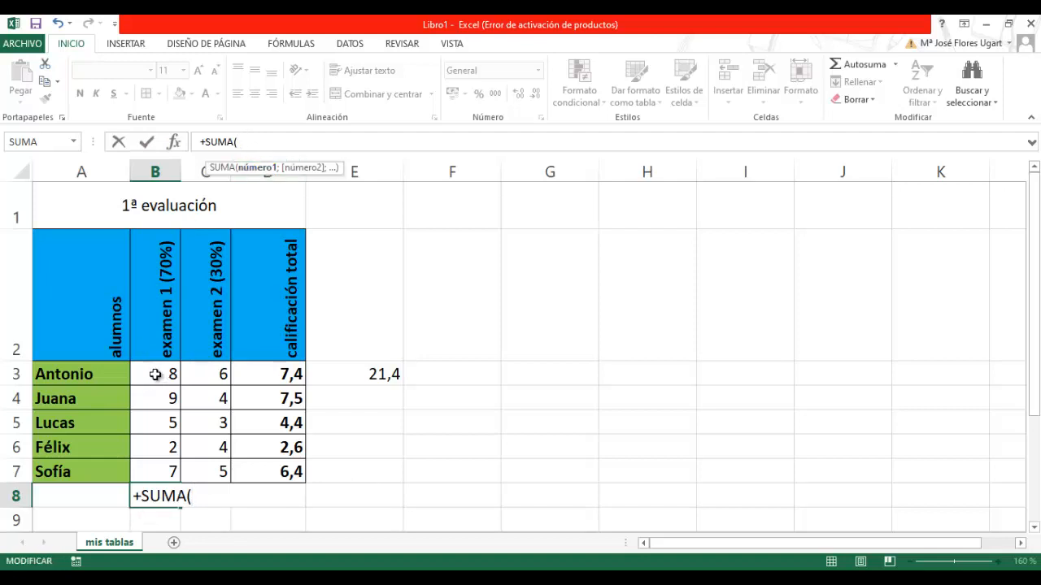
{"action": "left_click_drag", "start_coordinate": [156, 374], "coordinate": [157, 470]}
{"action": "type", "text": ")"}
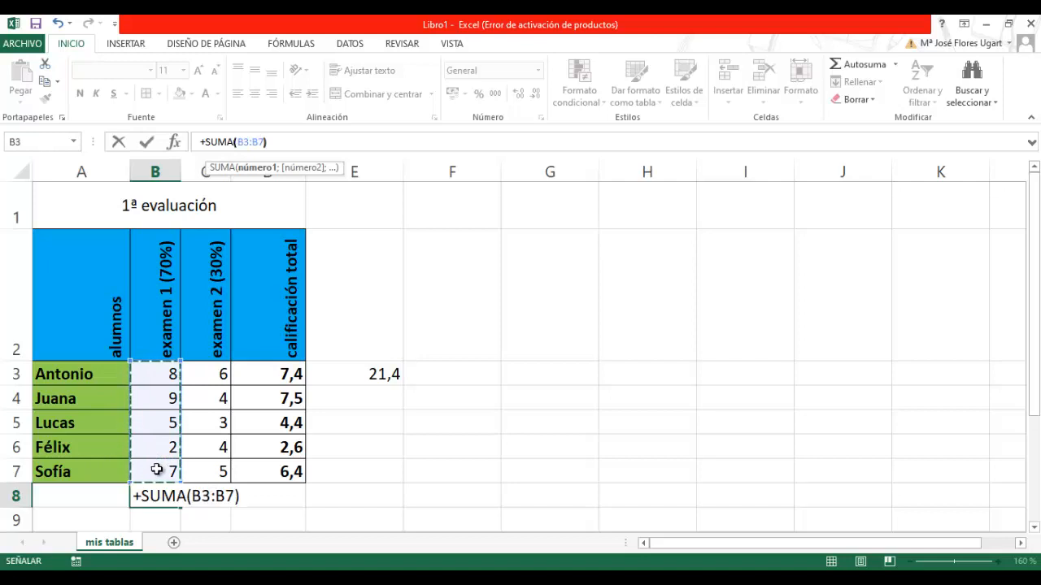
{"action": "key", "text": "Return"}
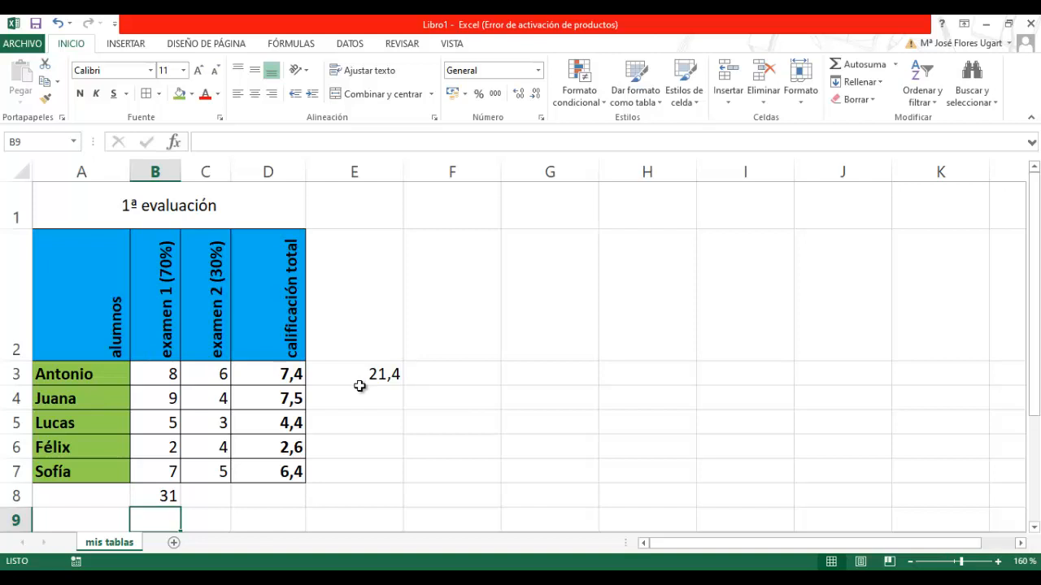
Select cell E3, which holds the SUMA formula for row 3.
{"action": "left_click", "coordinate": [383, 372]}
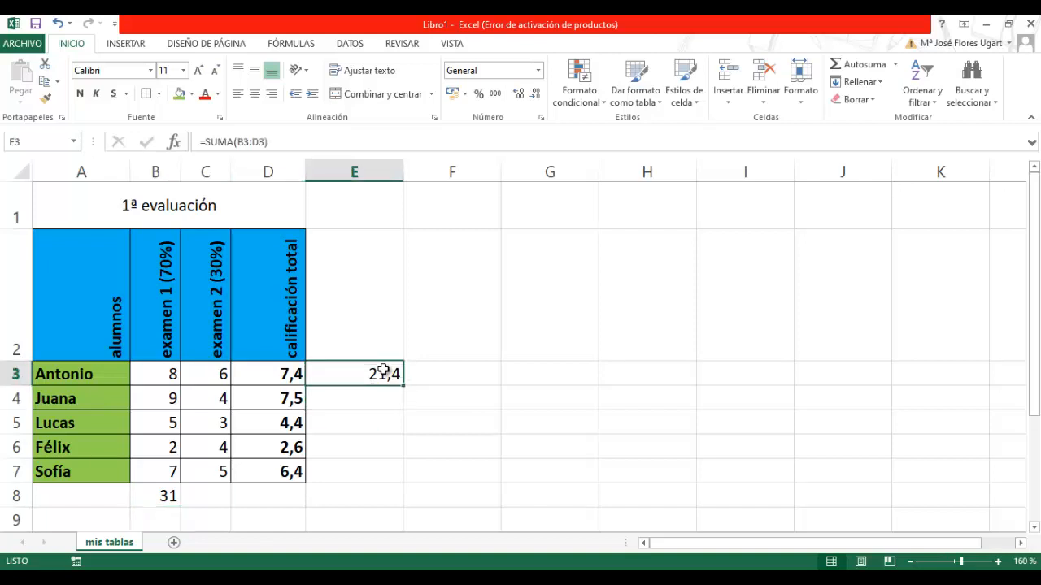